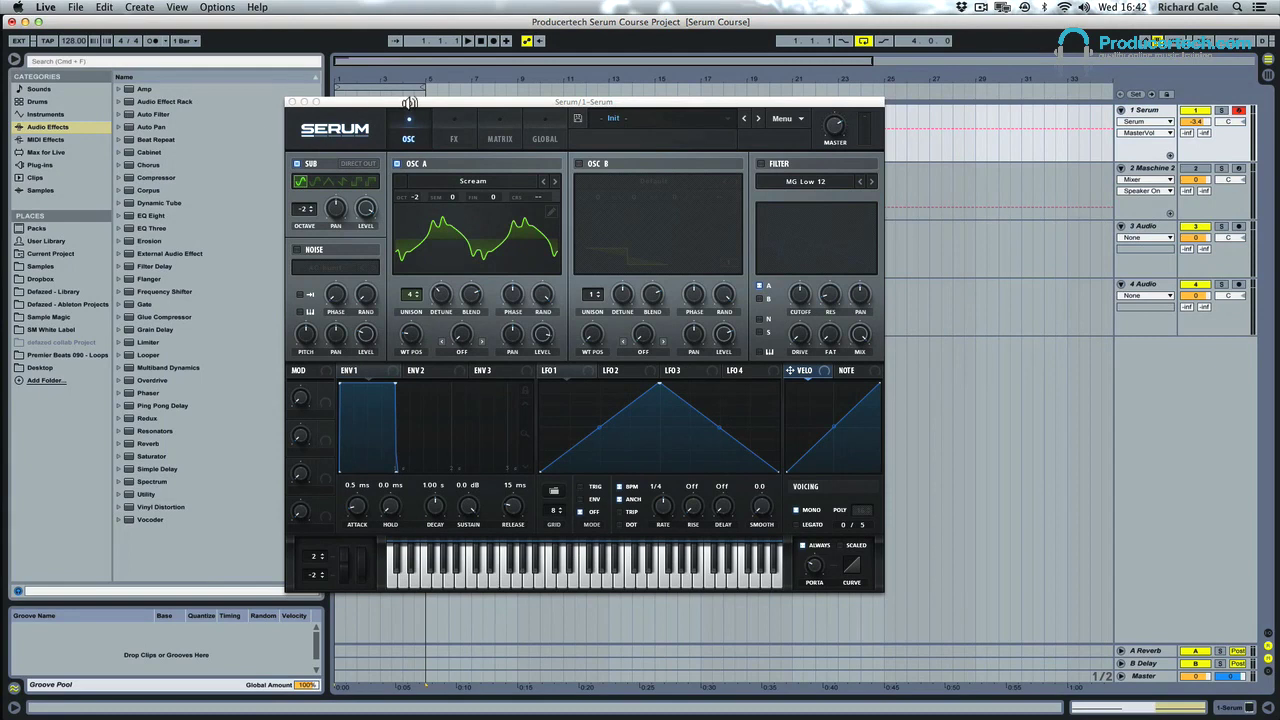
# - Open the Samples folder inside FX > Jedsound's_Twisted_SFX, and shift the Serum window to uncover the file names
pyautogui.click(44, 268)
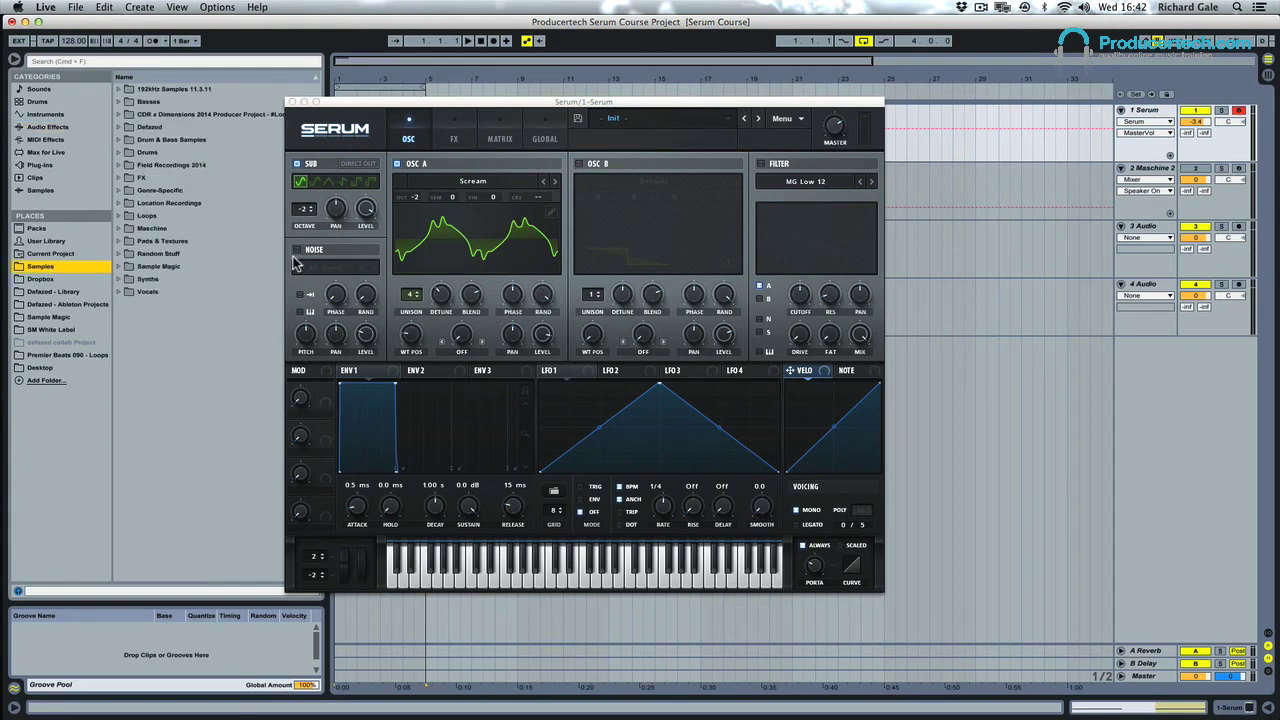
pyautogui.click(119, 178)
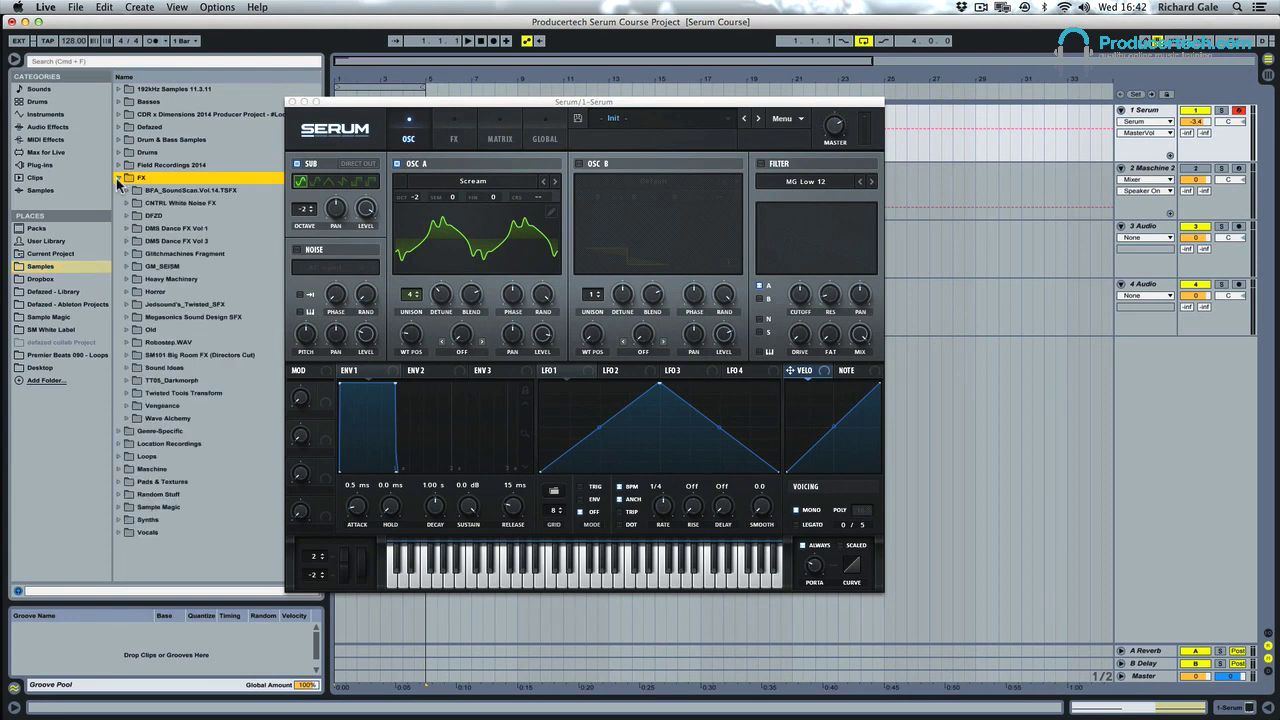
pyautogui.click(127, 304)
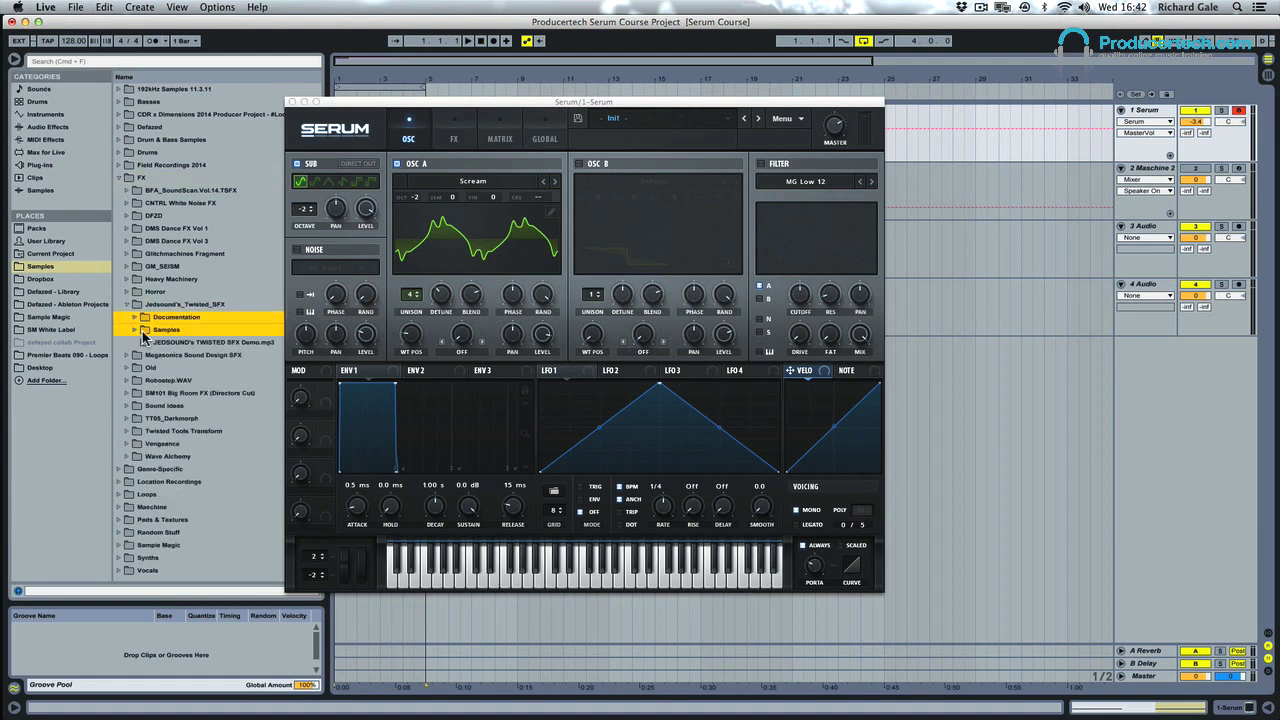
pyautogui.click(134, 329)
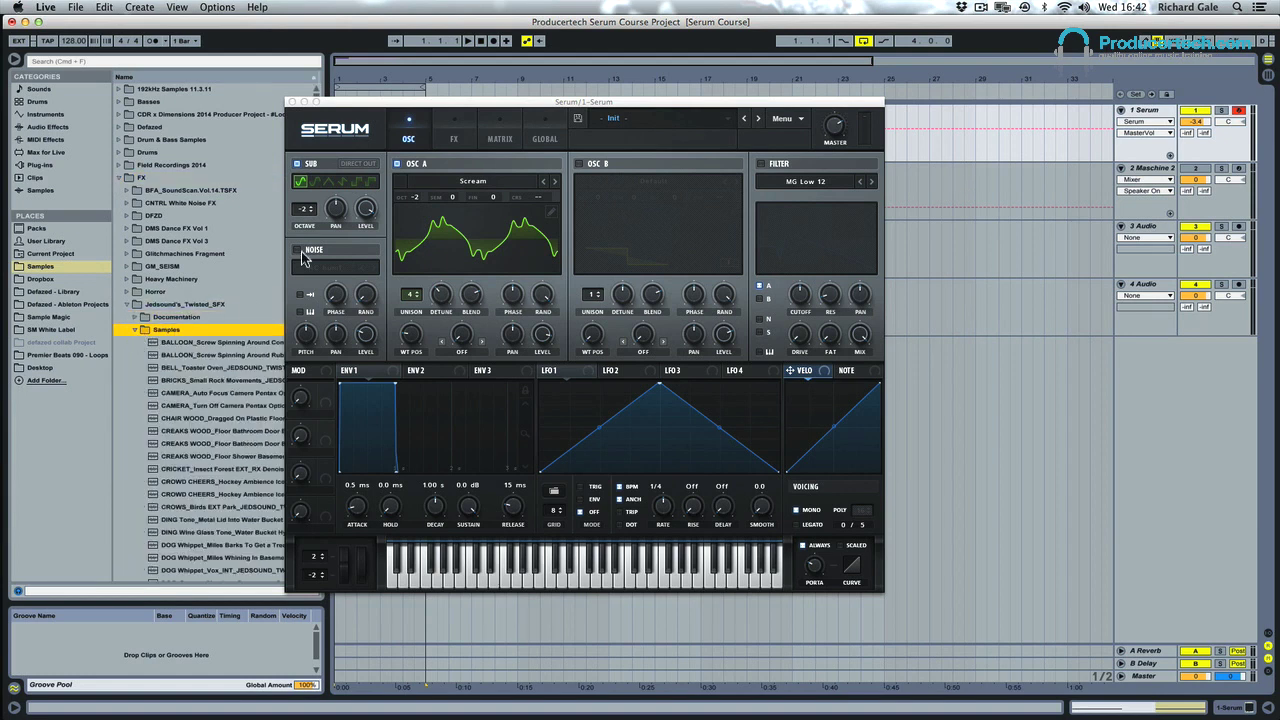
pyautogui.moveTo(403, 105); pyautogui.dragTo(455, 104)
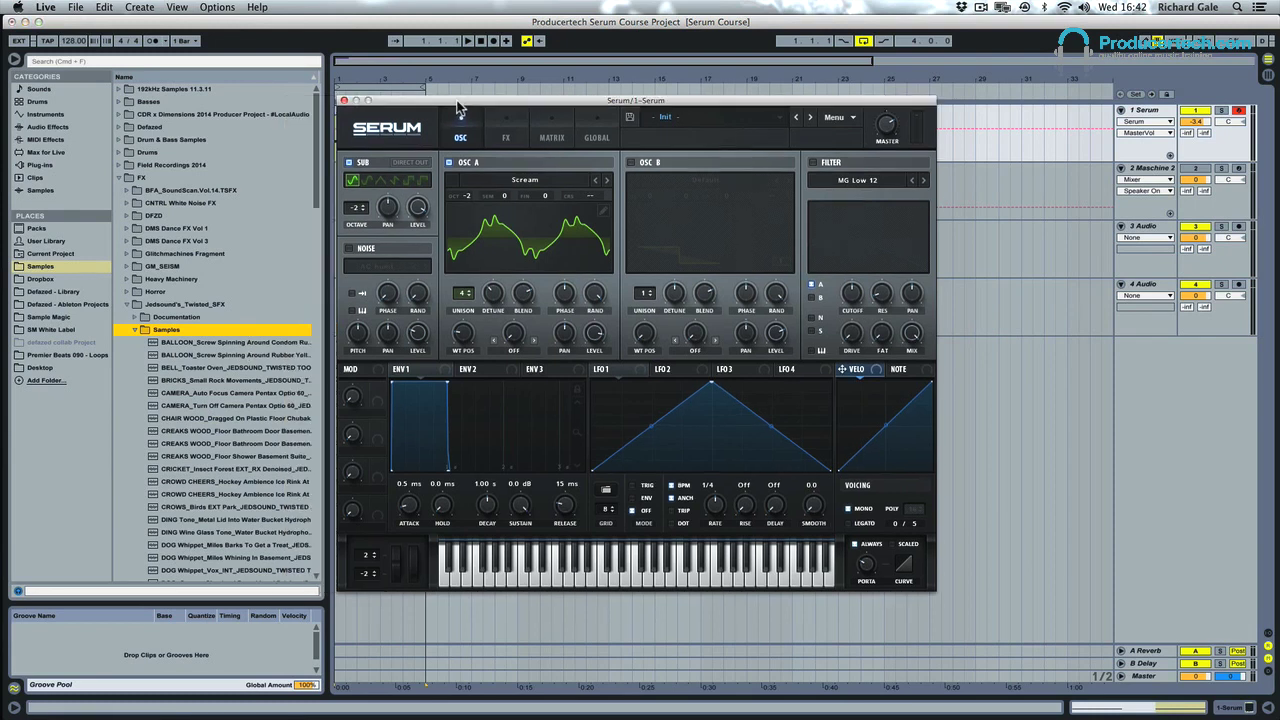
# - Audition several sound effects in the folder and select the first CREAKS WOOD_Floor Bathroom Door Basement sample
pyautogui.click(220, 381)
pyautogui.click(228, 356)
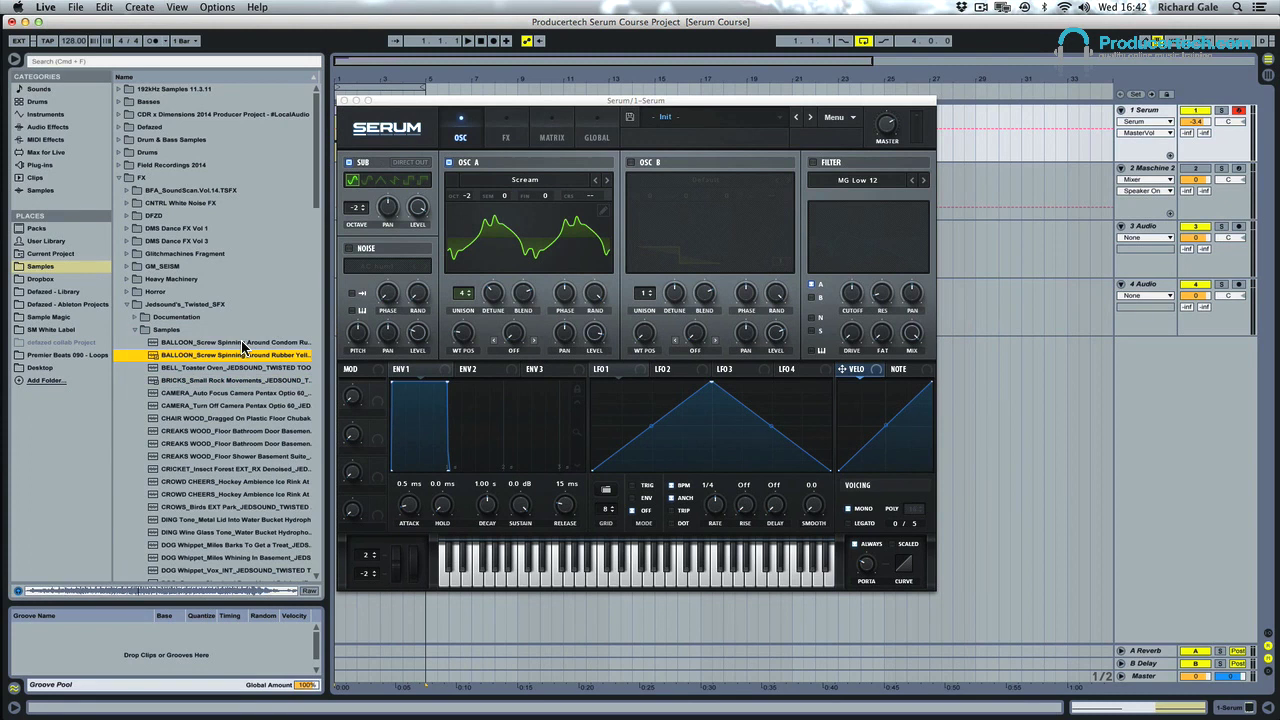
pyautogui.click(242, 344)
pyautogui.click(223, 382)
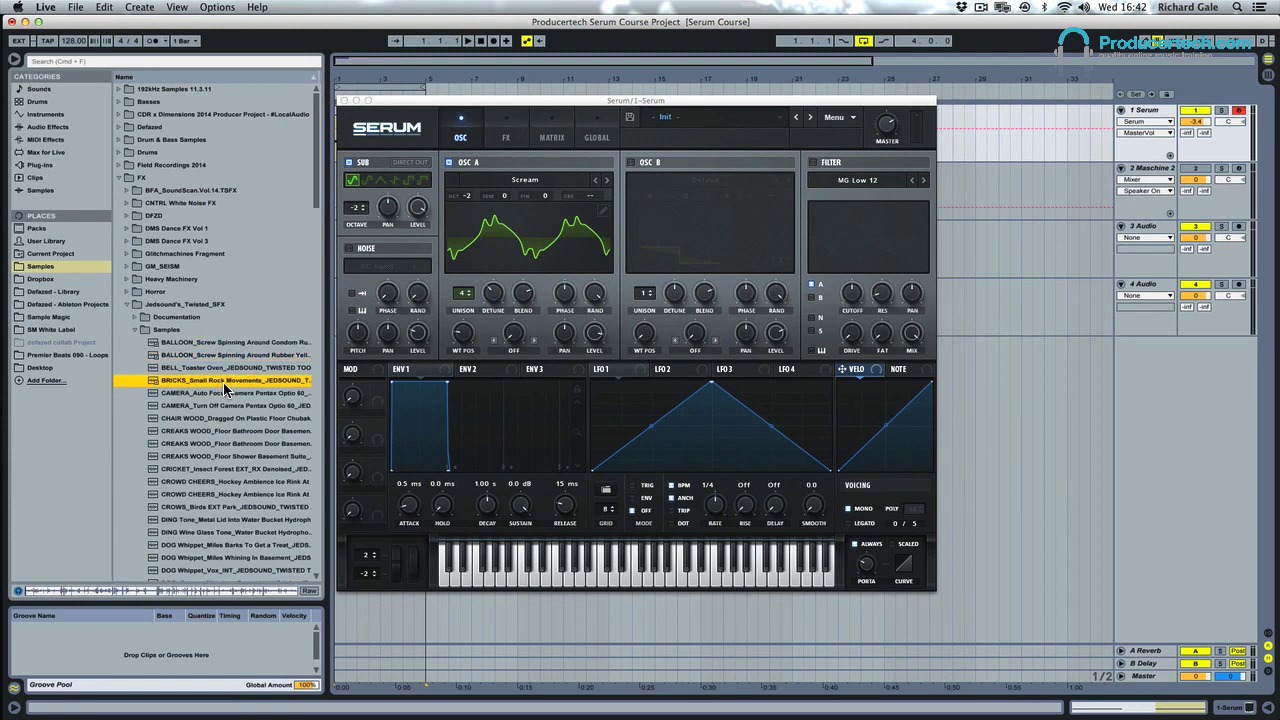
pyautogui.click(215, 407)
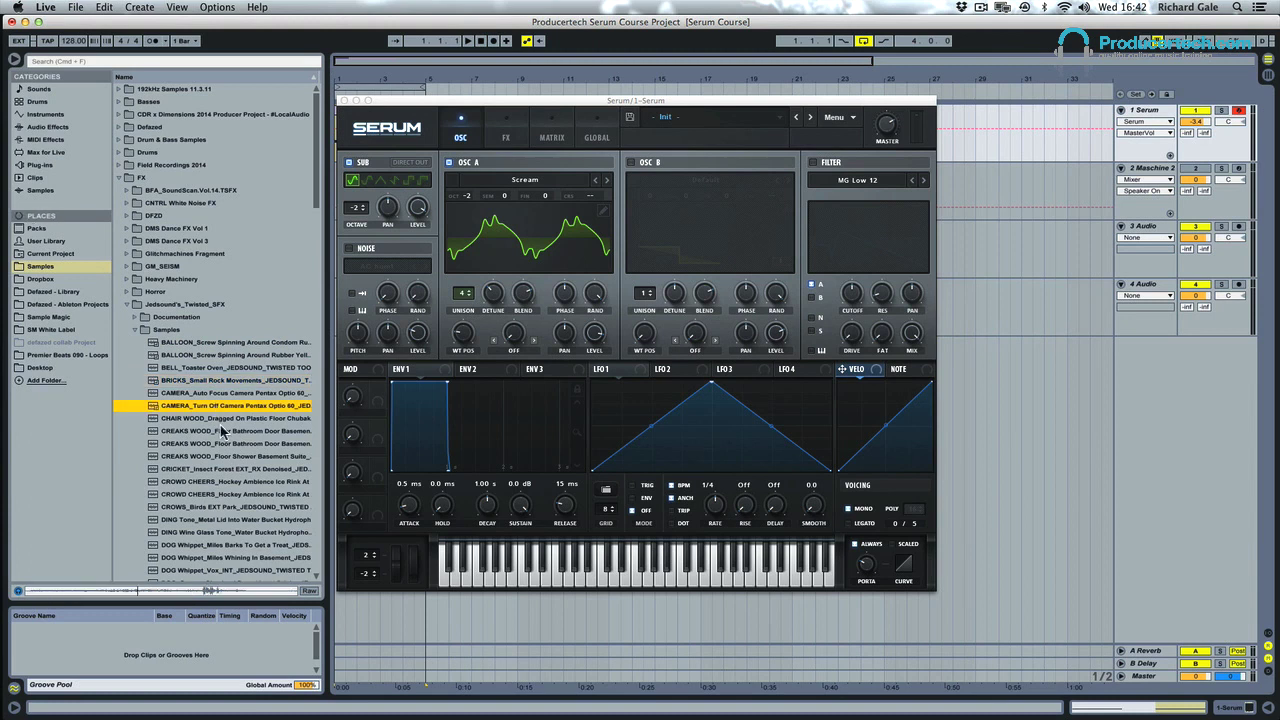
pyautogui.click(224, 419)
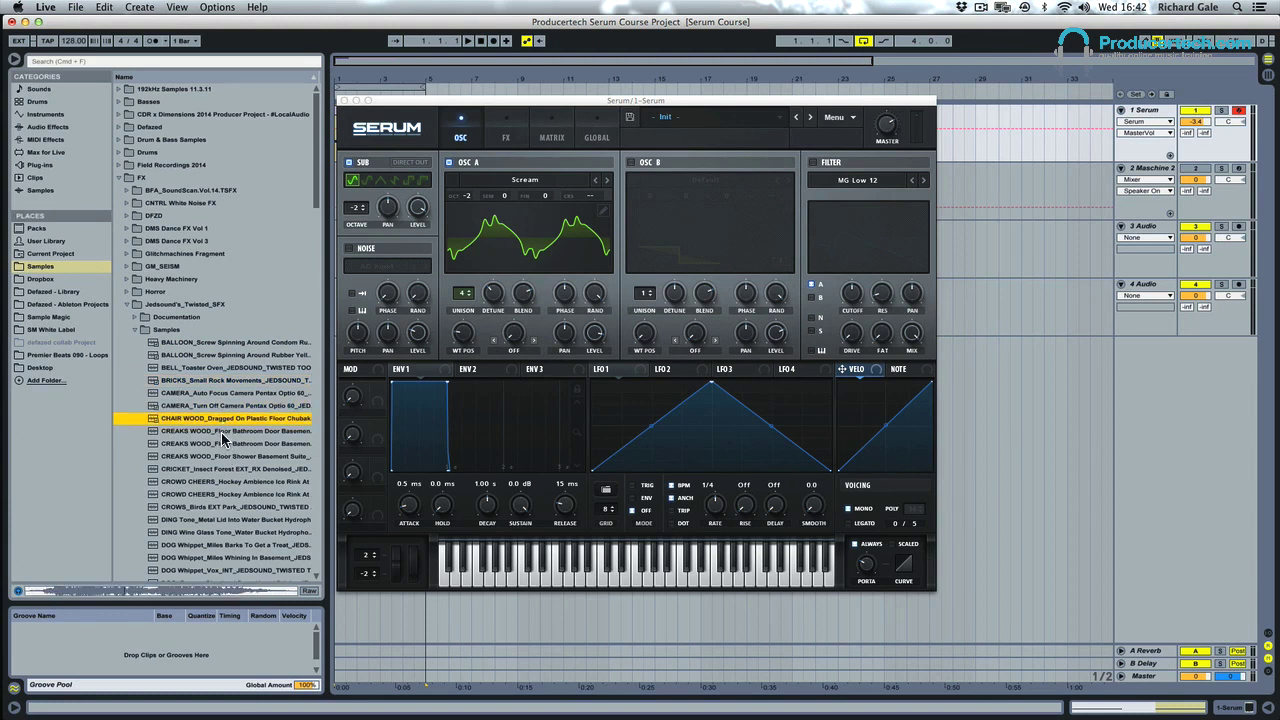
pyautogui.click(223, 433)
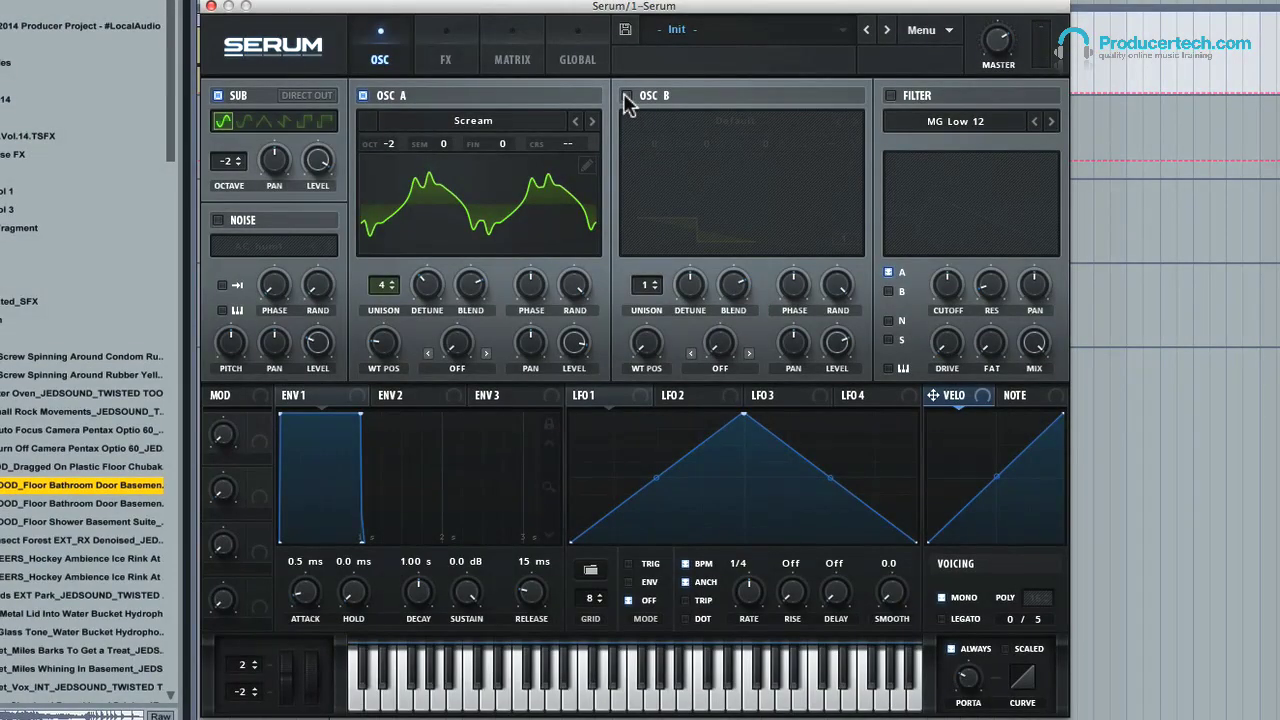
# - Enable OSC B and import the selected creak sample as its wavetable using constant framesize (pitch avg)
pyautogui.click(626, 96)
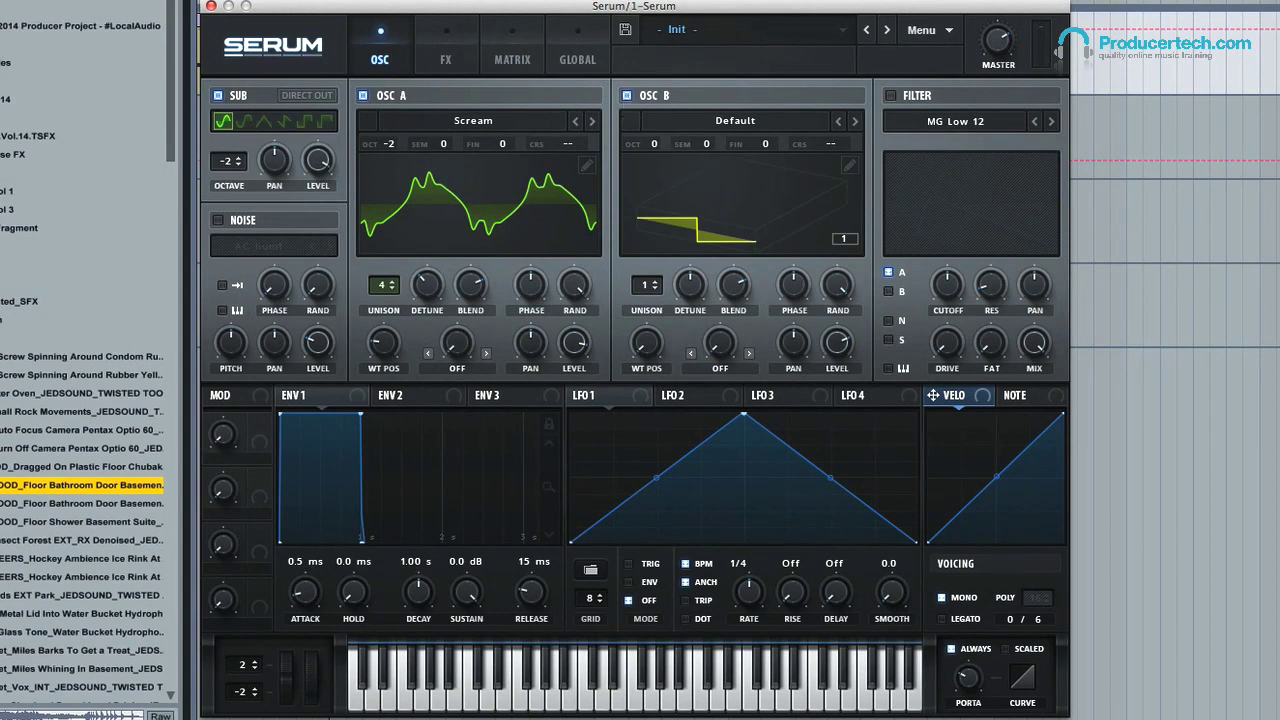
pyautogui.moveTo(80, 484); pyautogui.dragTo(752, 198)
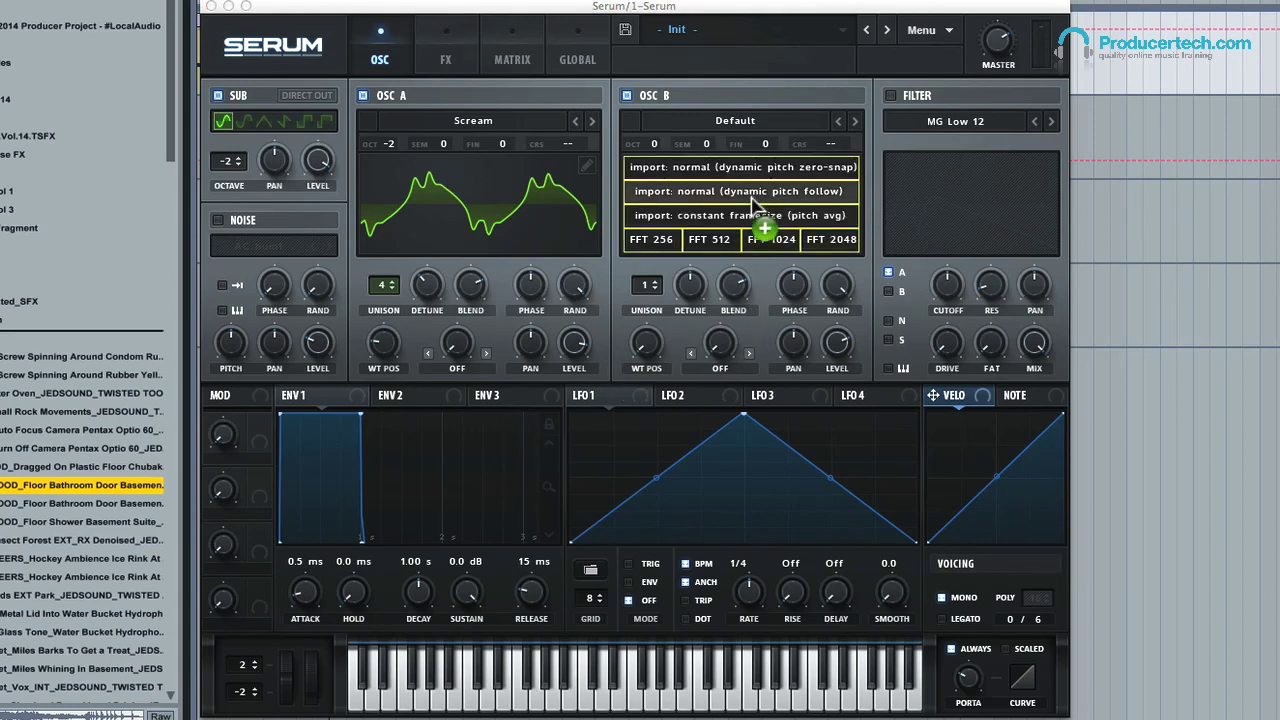
pyautogui.moveTo(752, 198); pyautogui.dragTo(699, 175)
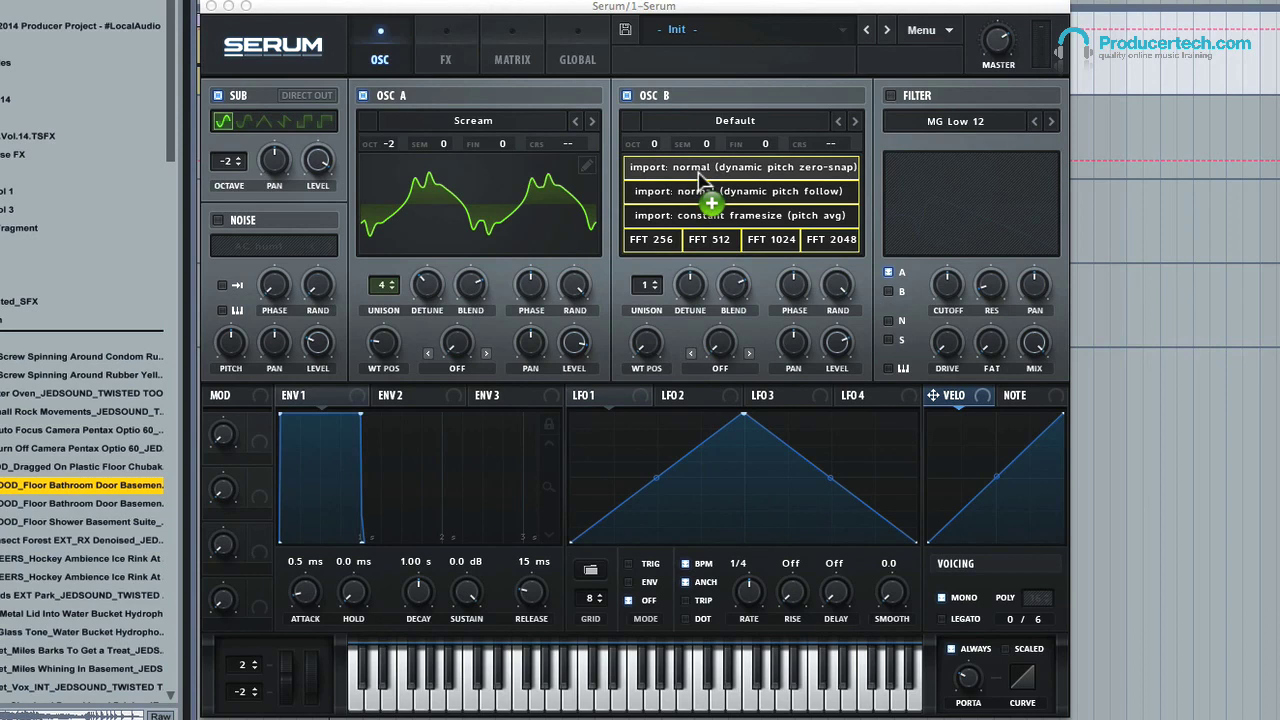
pyautogui.moveTo(697, 172); pyautogui.dragTo(773, 222)
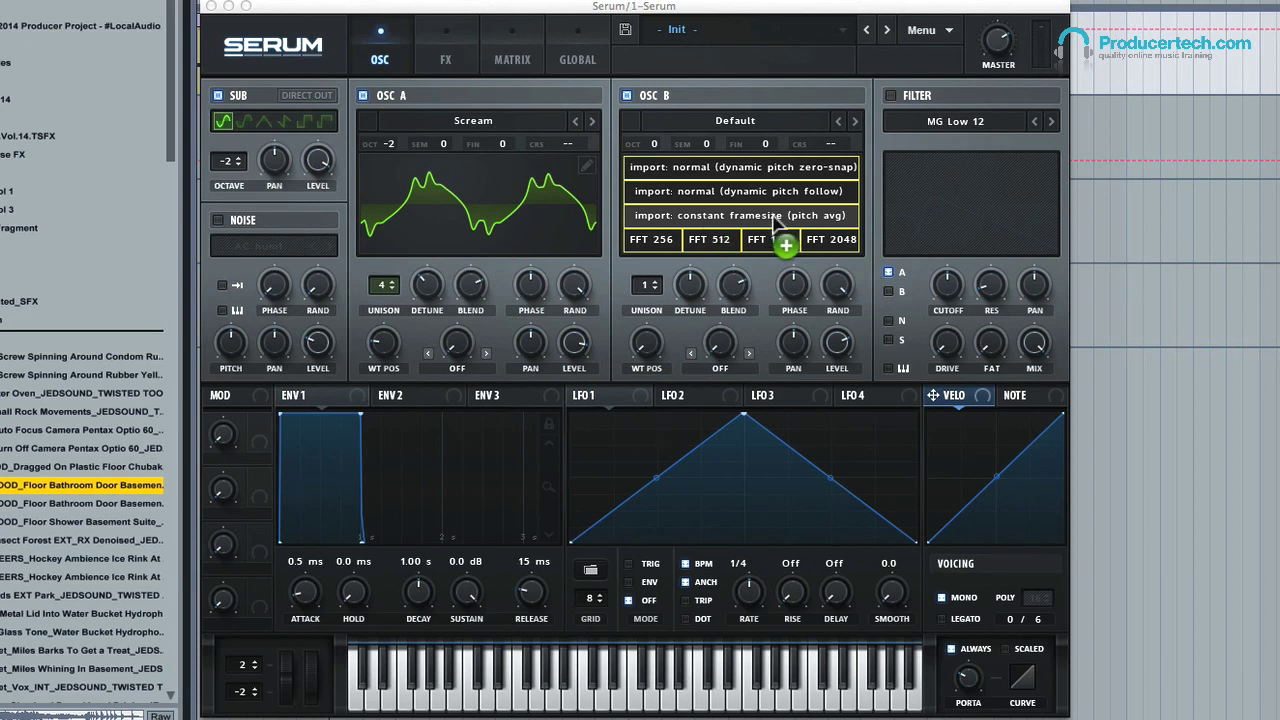
pyautogui.moveTo(776, 222); pyautogui.dragTo(747, 225)
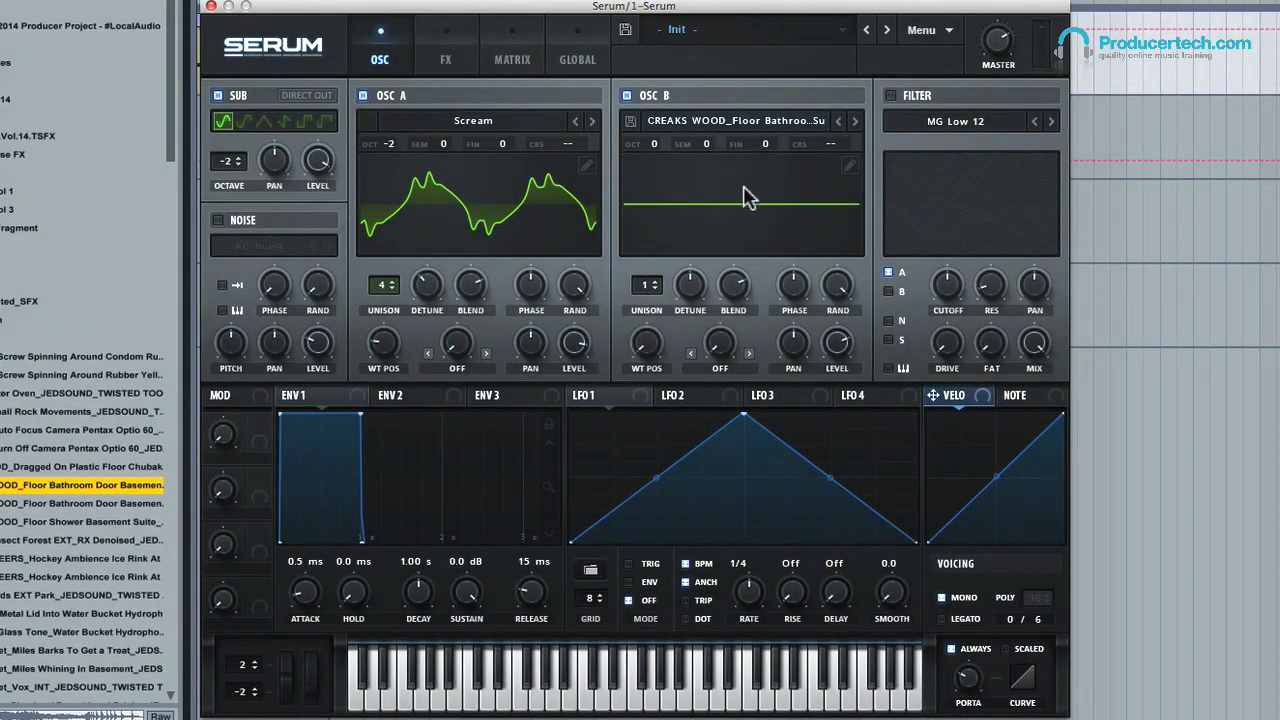
# - Switch OSC B's waveform display to the 3D view and turn off the Sub oscillator and OSC A
pyautogui.click(731, 204)
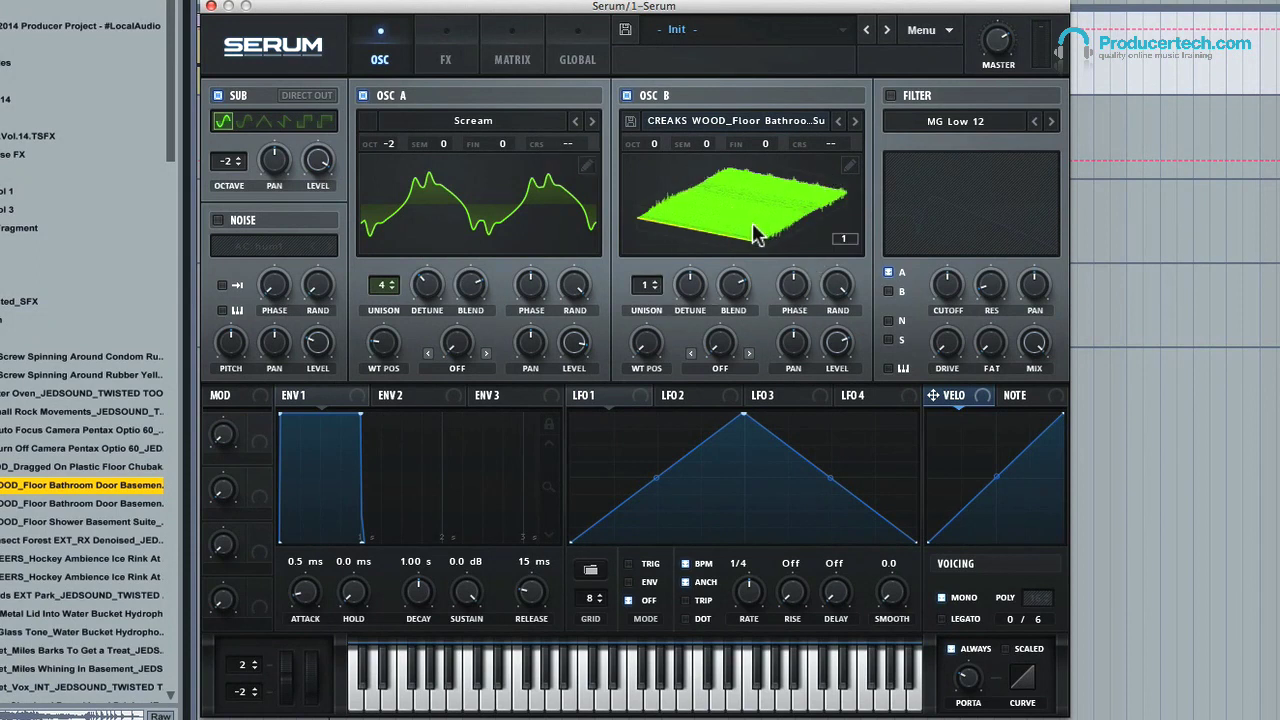
pyautogui.click(217, 95)
pyautogui.click(363, 95)
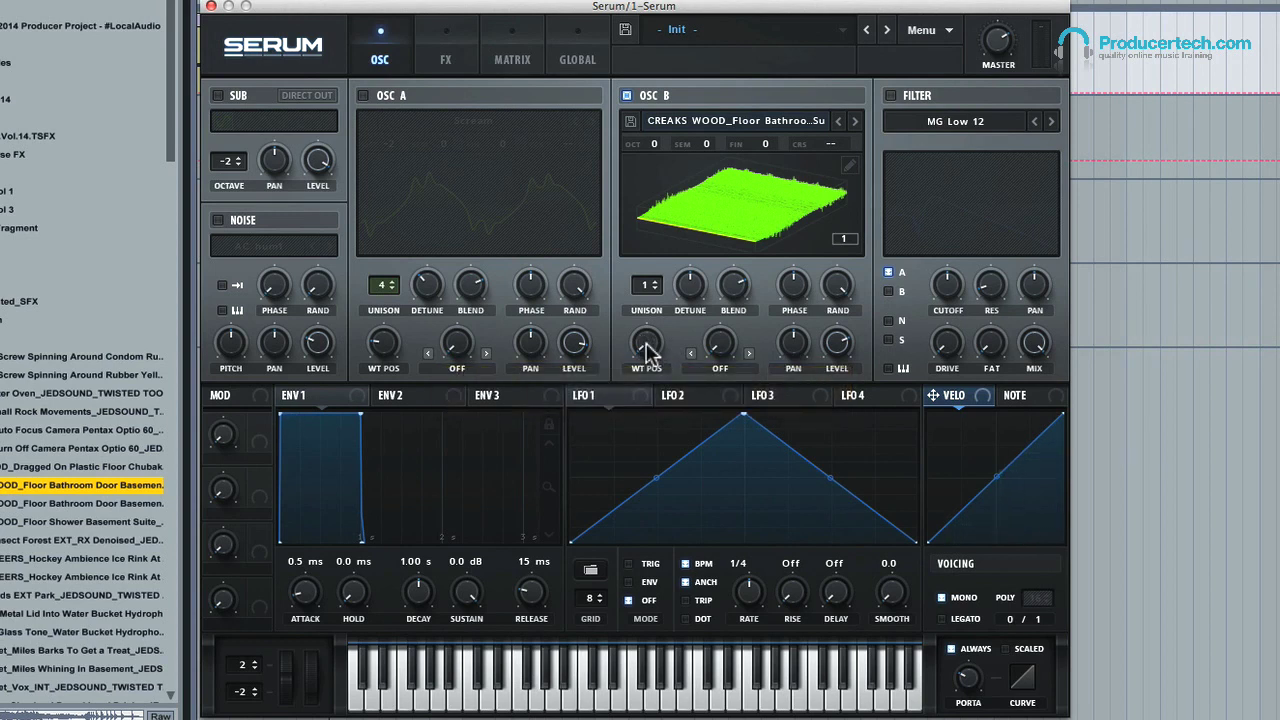
# - Sweep OSC B's wavetable position from the first frame upward to audition the imported creak frames
pyautogui.moveTo(646, 352)
pyautogui.mouseDown()
pyautogui.moveTo(637, 164)
pyautogui.moveTo(648, 114)
pyautogui.moveTo(632, 343)
pyautogui.moveTo(644, 356)
pyautogui.moveTo(655, 300)
pyautogui.moveTo(670, 358)
pyautogui.mouseUp()
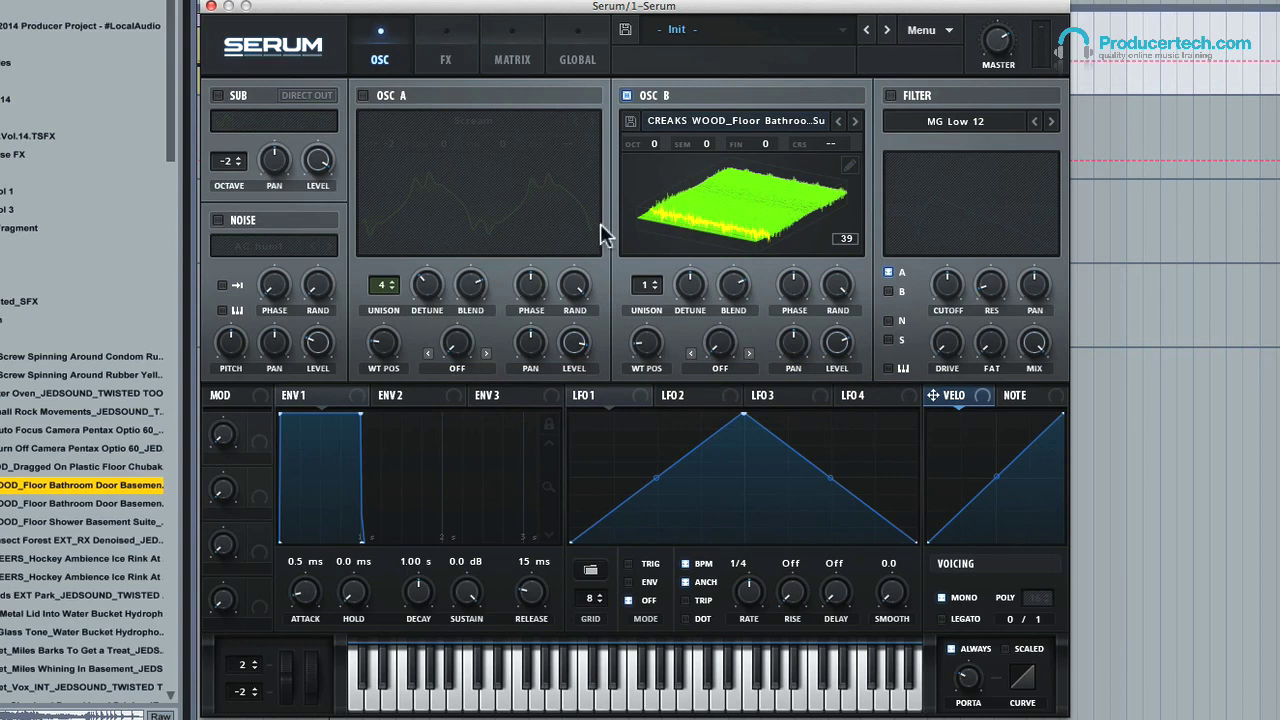
pyautogui.moveTo(648, 355); pyautogui.dragTo(675, 355)
pyautogui.doubleClick(643, 354)
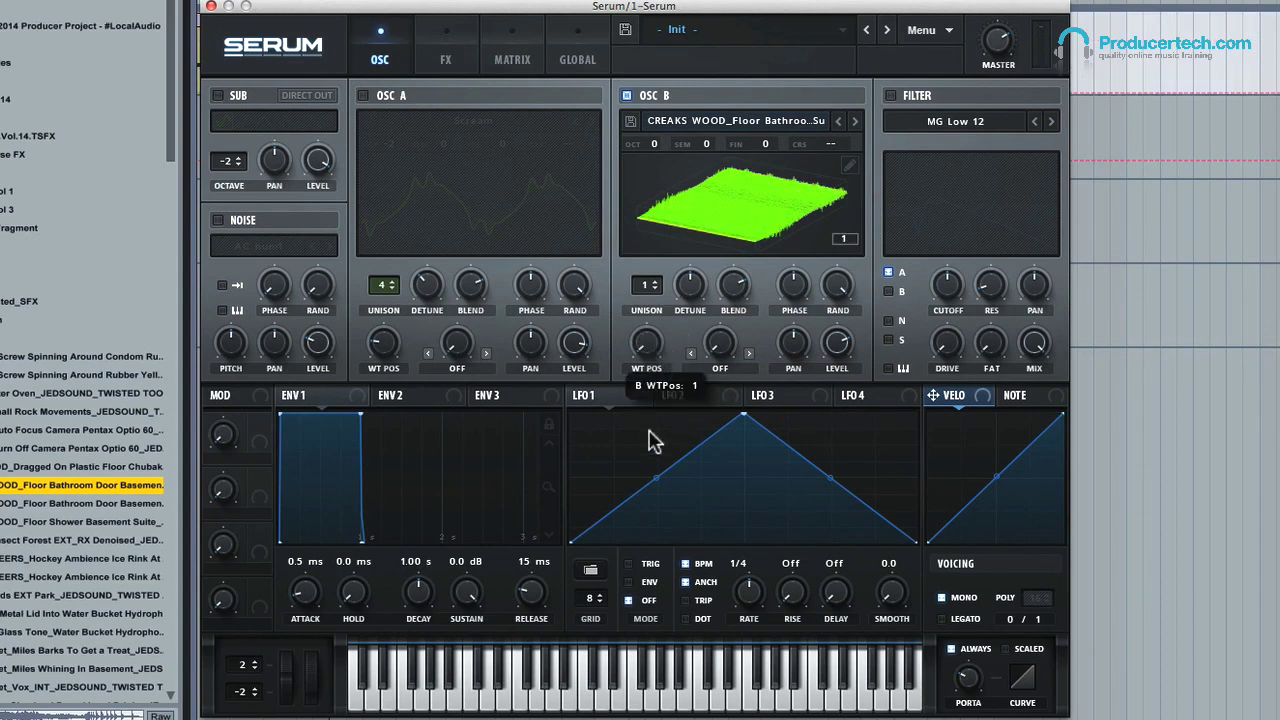
pyautogui.moveTo(643, 352); pyautogui.dragTo(651, 209)
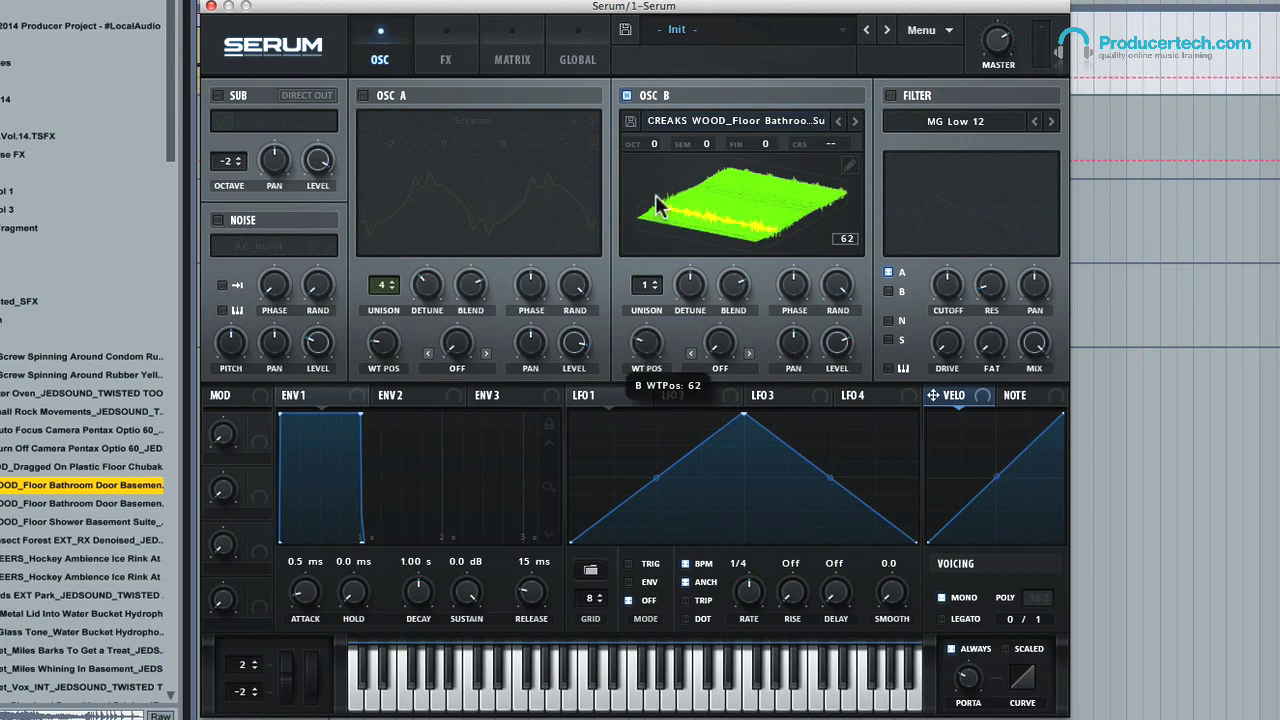
# - Lower OSC B's octave to -2 and raise its level to maximum while auditioning different wavetable positions
pyautogui.moveTo(652, 146); pyautogui.dragTo(658, 205)
pyautogui.moveTo(649, 346); pyautogui.dragTo(652, 372)
pyautogui.moveTo(838, 355); pyautogui.dragTo(835, 180)
pyautogui.moveTo(658, 360)
pyautogui.mouseDown()
pyautogui.moveTo(660, 277)
pyautogui.moveTo(648, 372)
pyautogui.mouseUp()
pyautogui.moveTo(652, 150); pyautogui.dragTo(655, 182)
pyautogui.moveTo(658, 352)
pyautogui.mouseDown()
pyautogui.moveTo(655, 178)
pyautogui.moveTo(648, 340)
pyautogui.mouseUp()
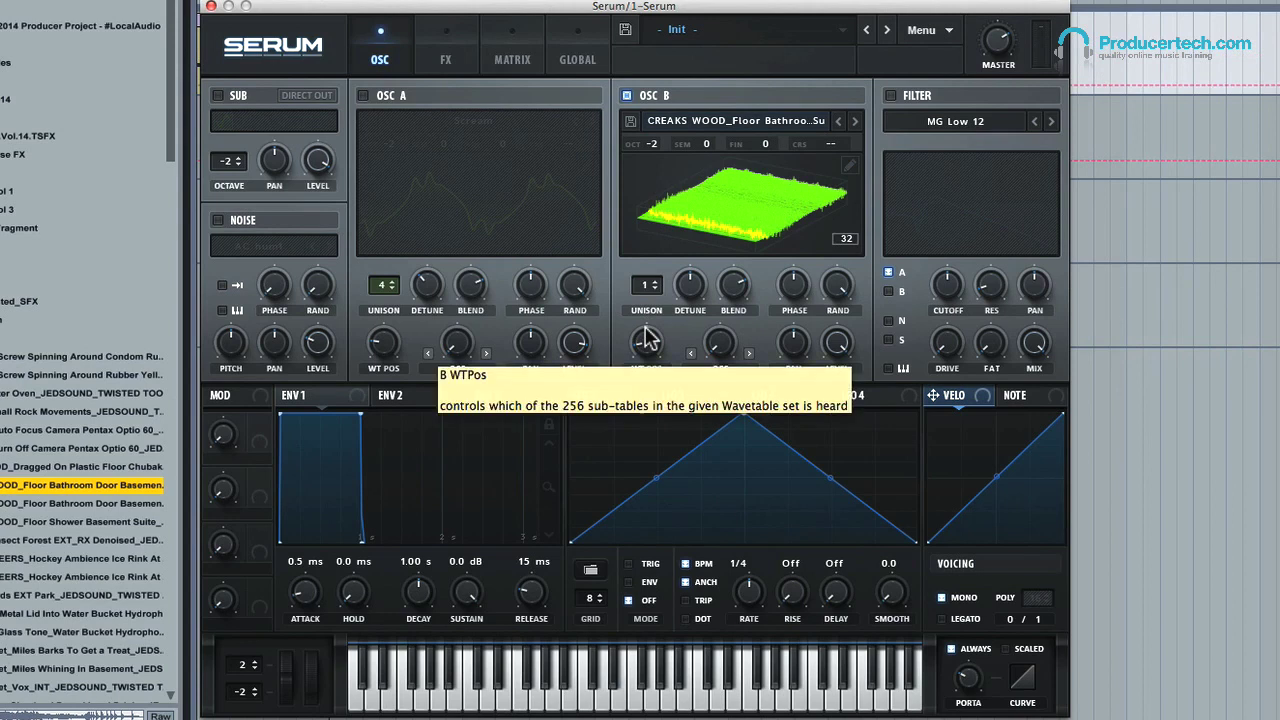
# - Replay the source creak sample and compare it with OSC B by sweeping the wavetable position from frame 1
pyautogui.moveTo(648, 348)
pyautogui.moveTo(646, 341); pyautogui.dragTo(645, 565)
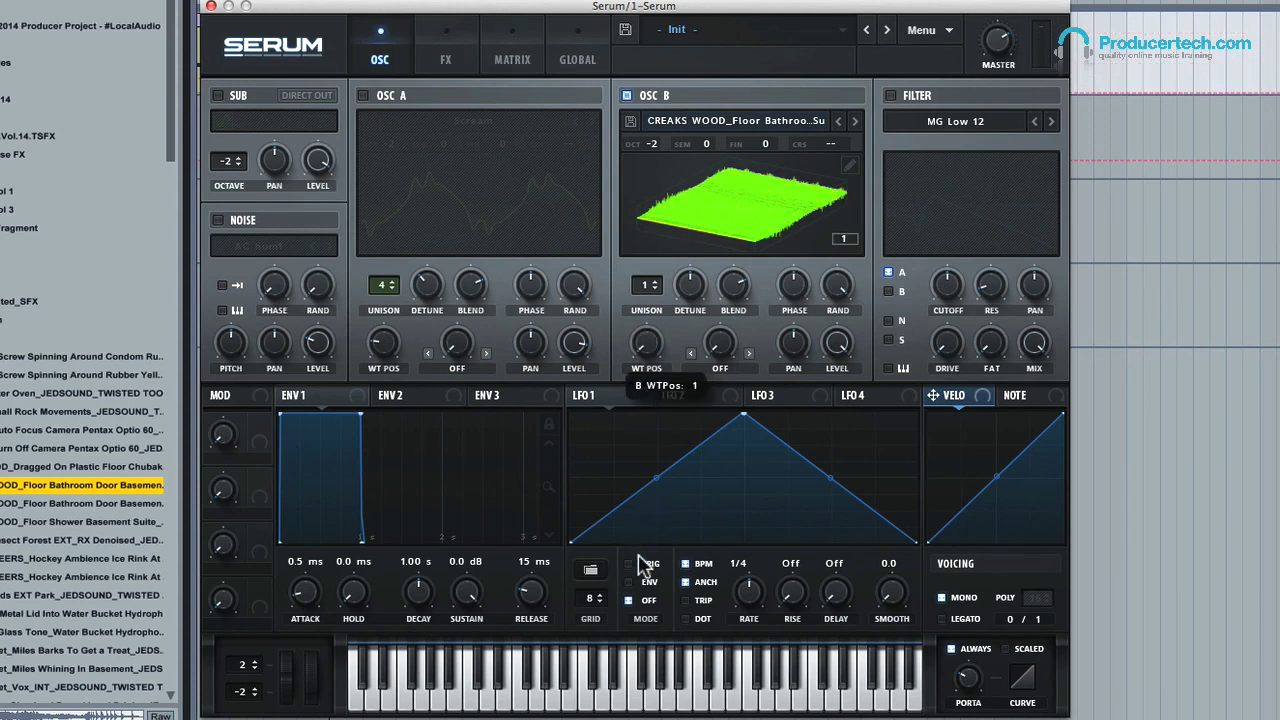
pyautogui.click(38, 487)
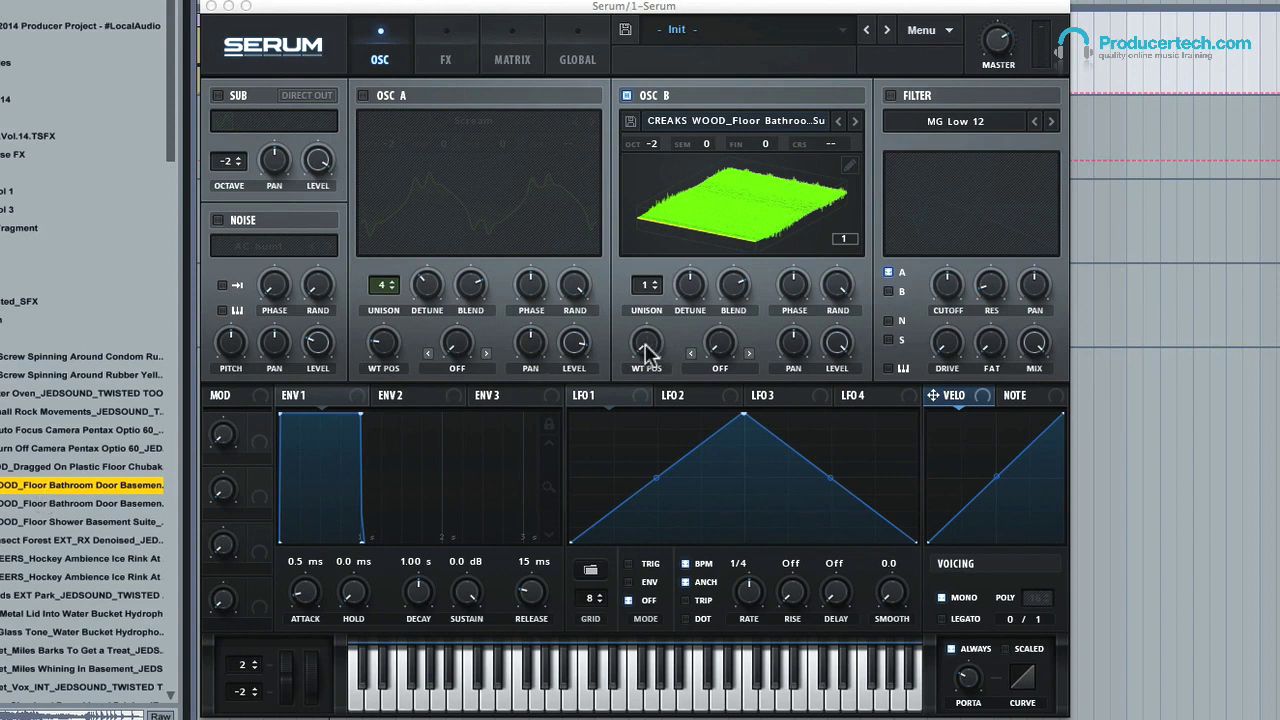
pyautogui.moveTo(651, 350); pyautogui.dragTo(640, 185)
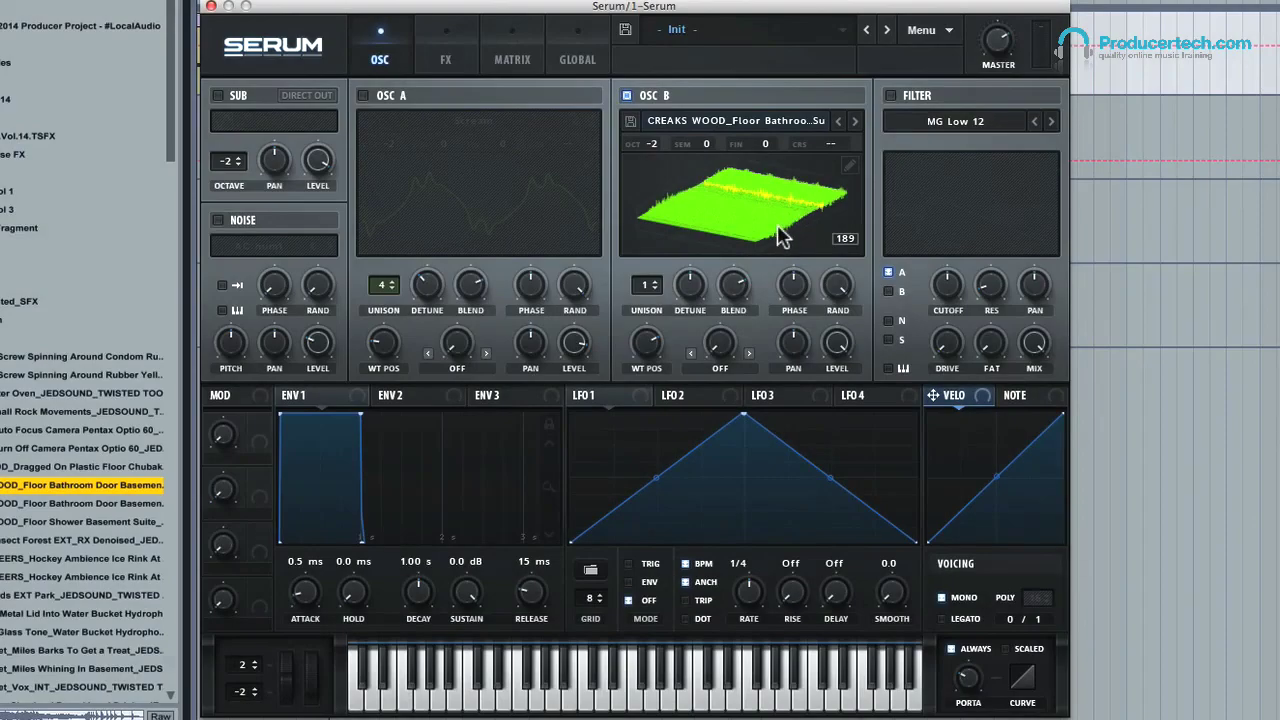
pyautogui.moveTo(646, 342); pyautogui.dragTo(648, 410)
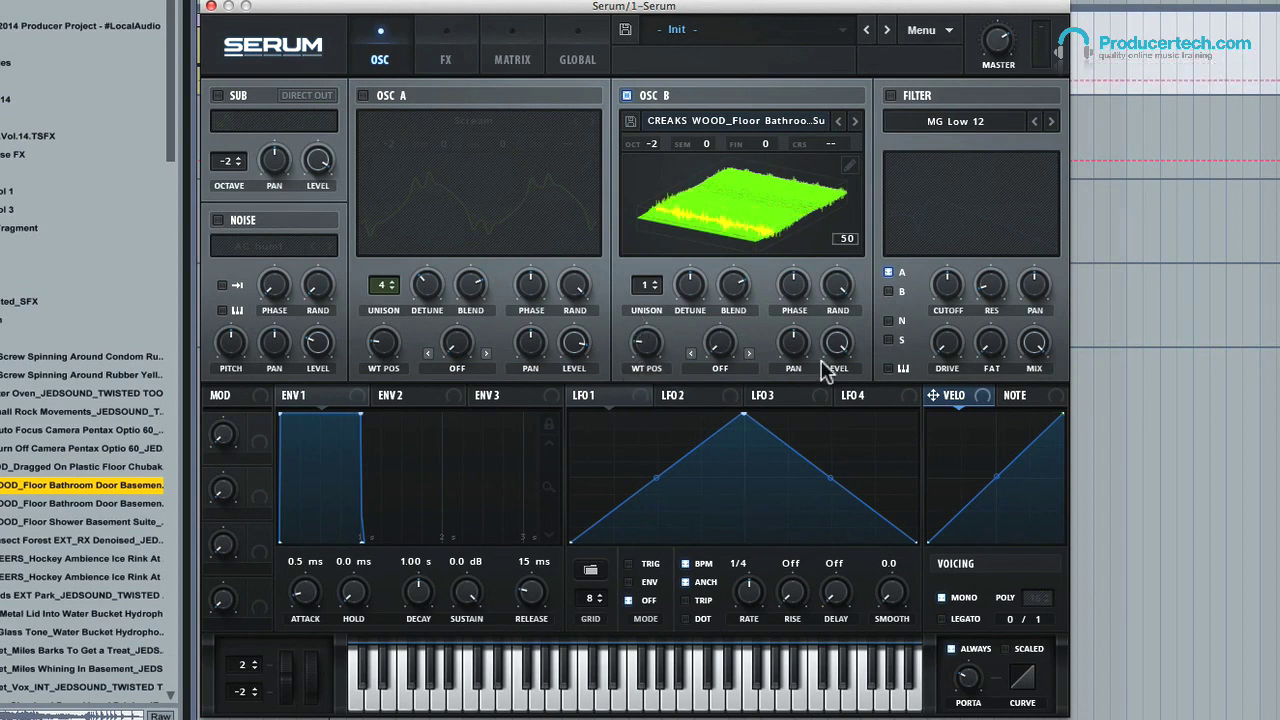
# - Examine the individual frames along OSC B's wavetable in the table editor, and close the editor
pyautogui.click(850, 166)
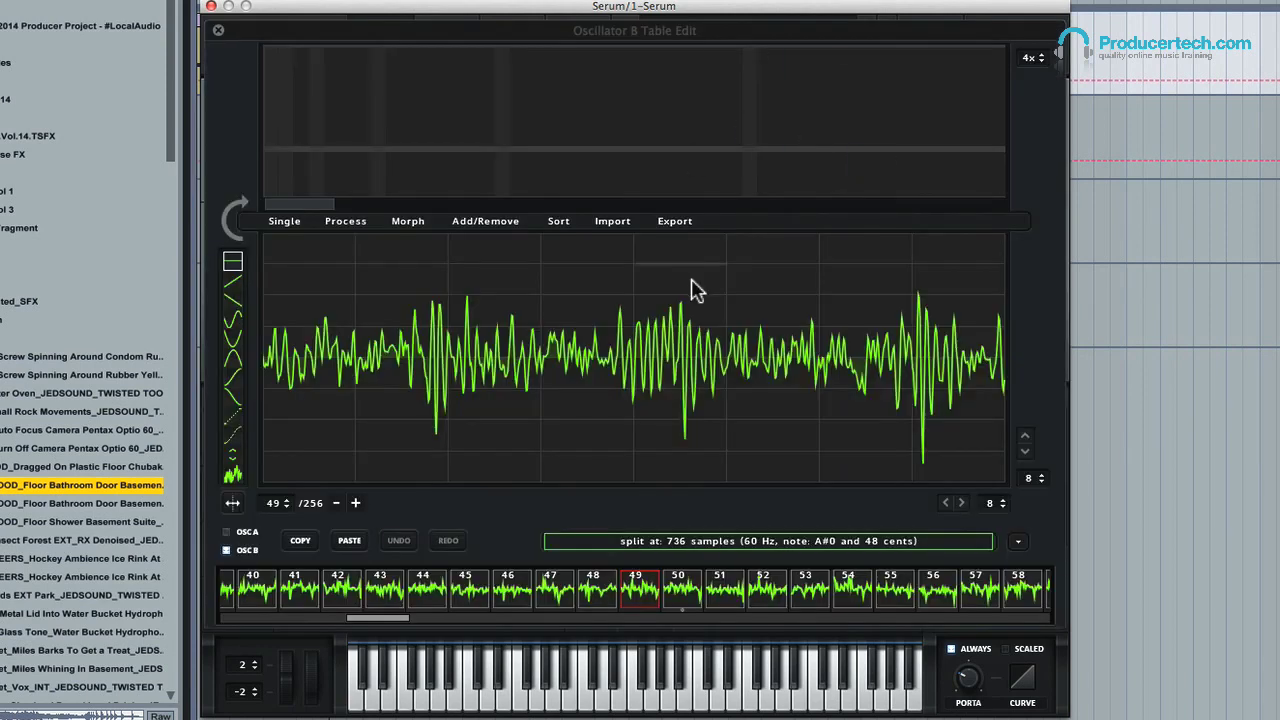
pyautogui.moveTo(398, 628); pyautogui.dragTo(1182, 640)
pyautogui.moveTo(1040, 618); pyautogui.dragTo(114, 608)
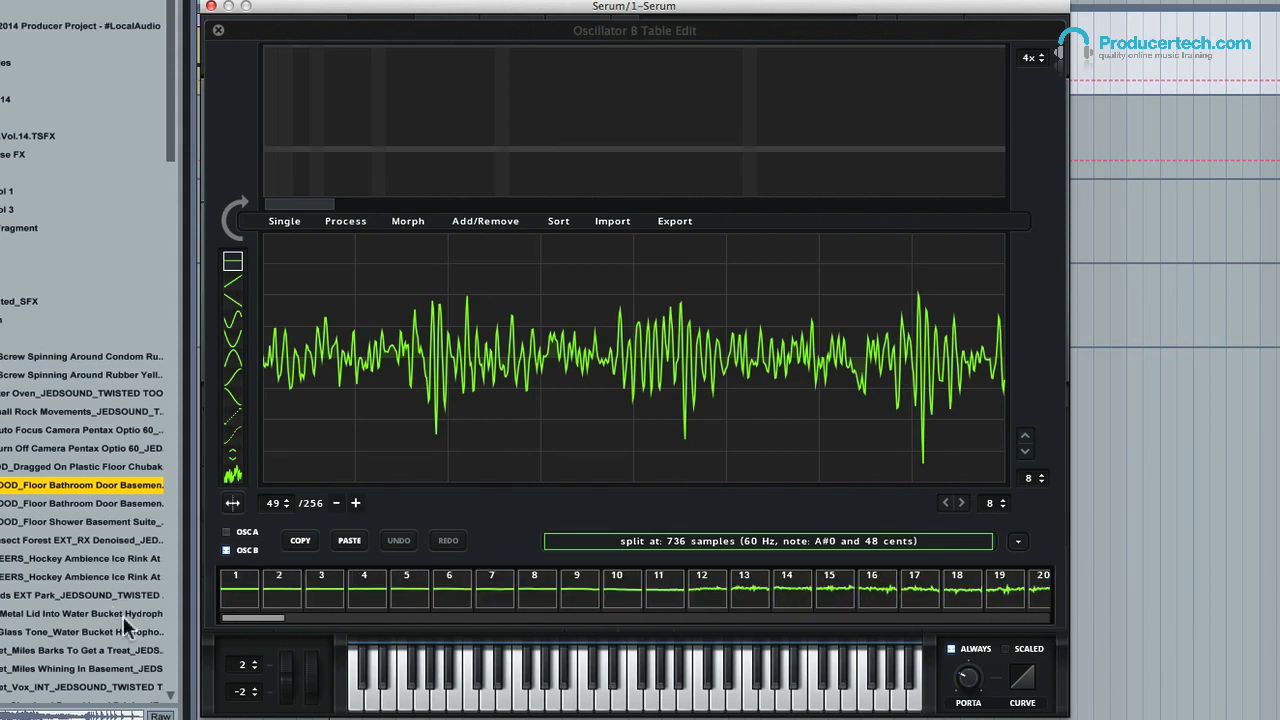
pyautogui.click(237, 588)
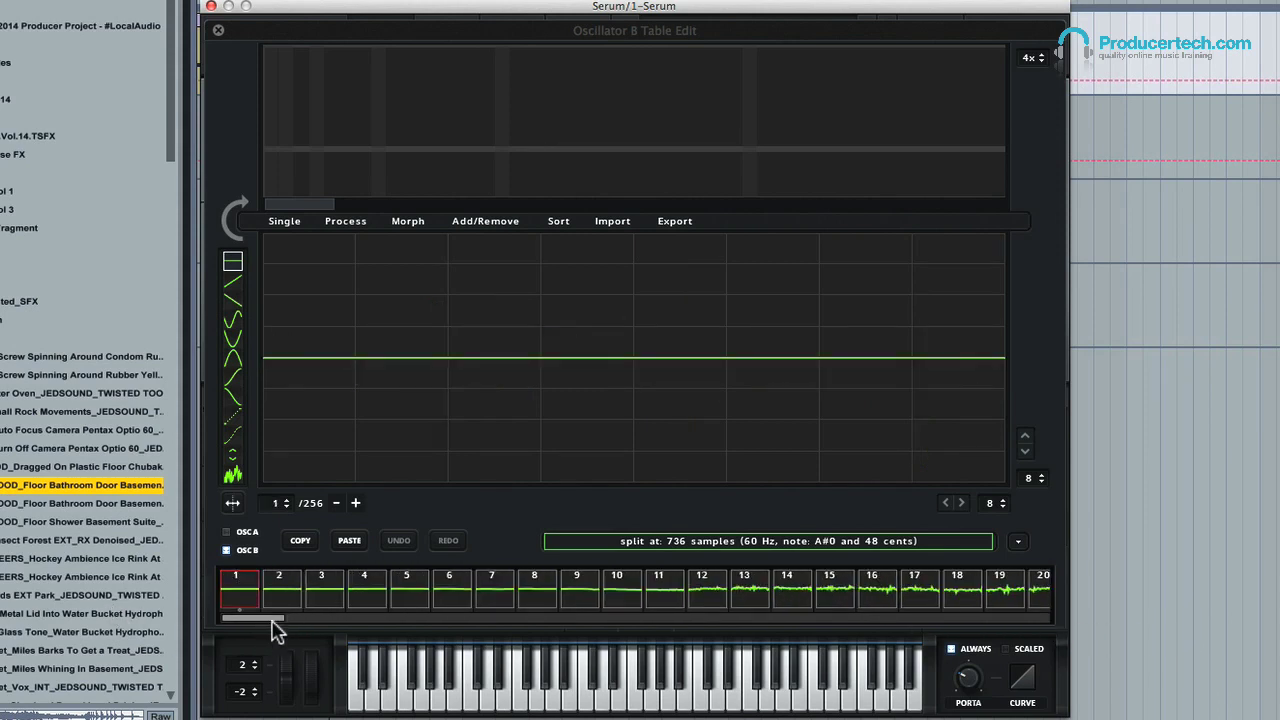
pyautogui.click(747, 595)
pyautogui.click(617, 595)
pyautogui.click(236, 596)
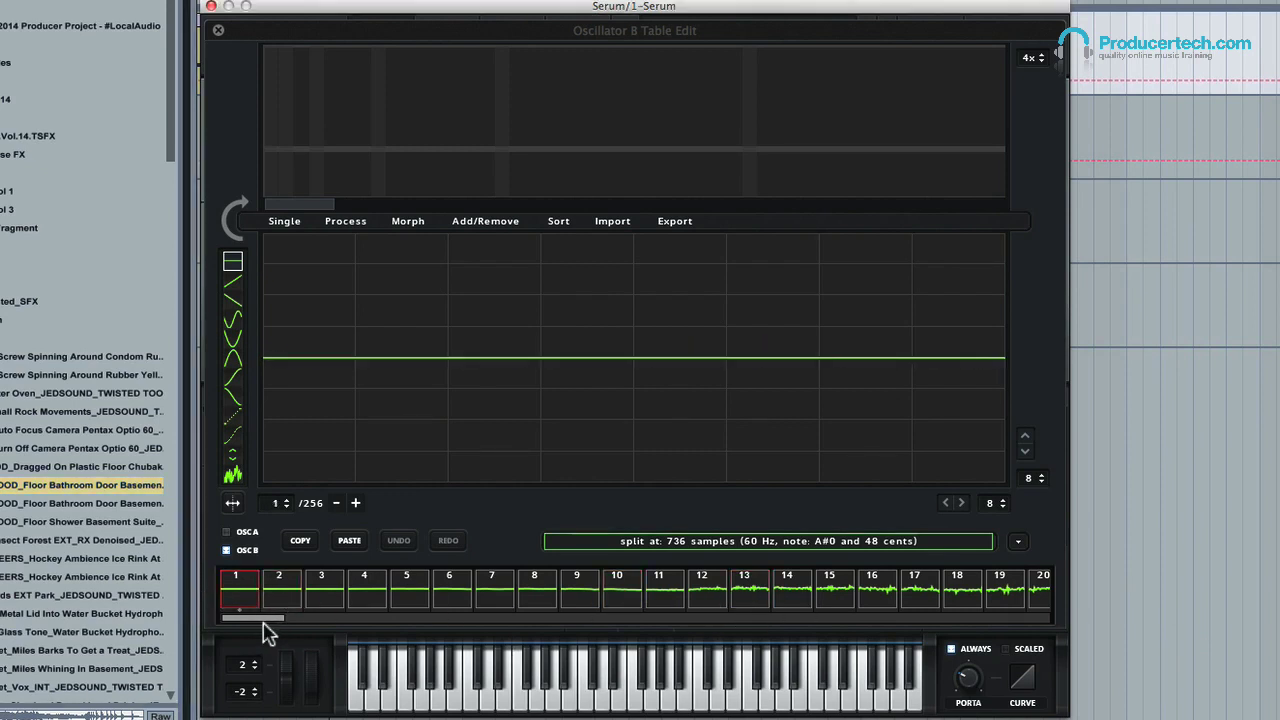
pyautogui.moveTo(271, 627); pyautogui.dragTo(1055, 648)
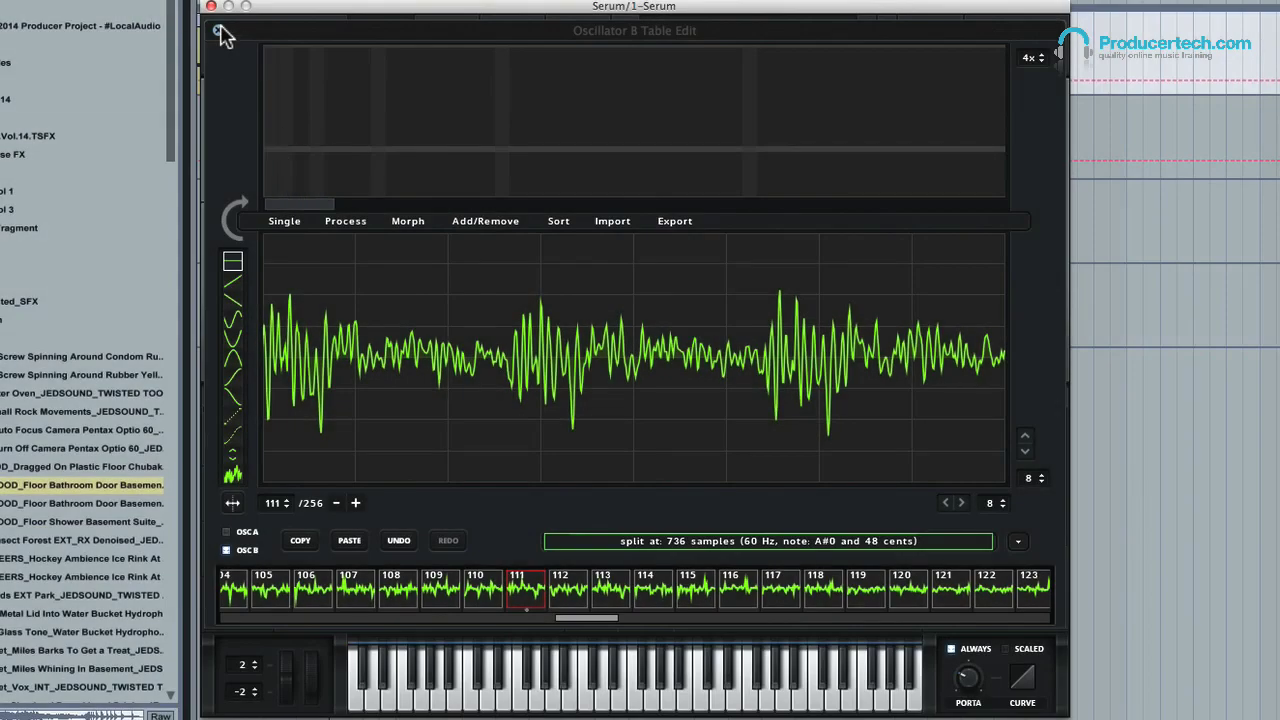
pyautogui.click(219, 33)
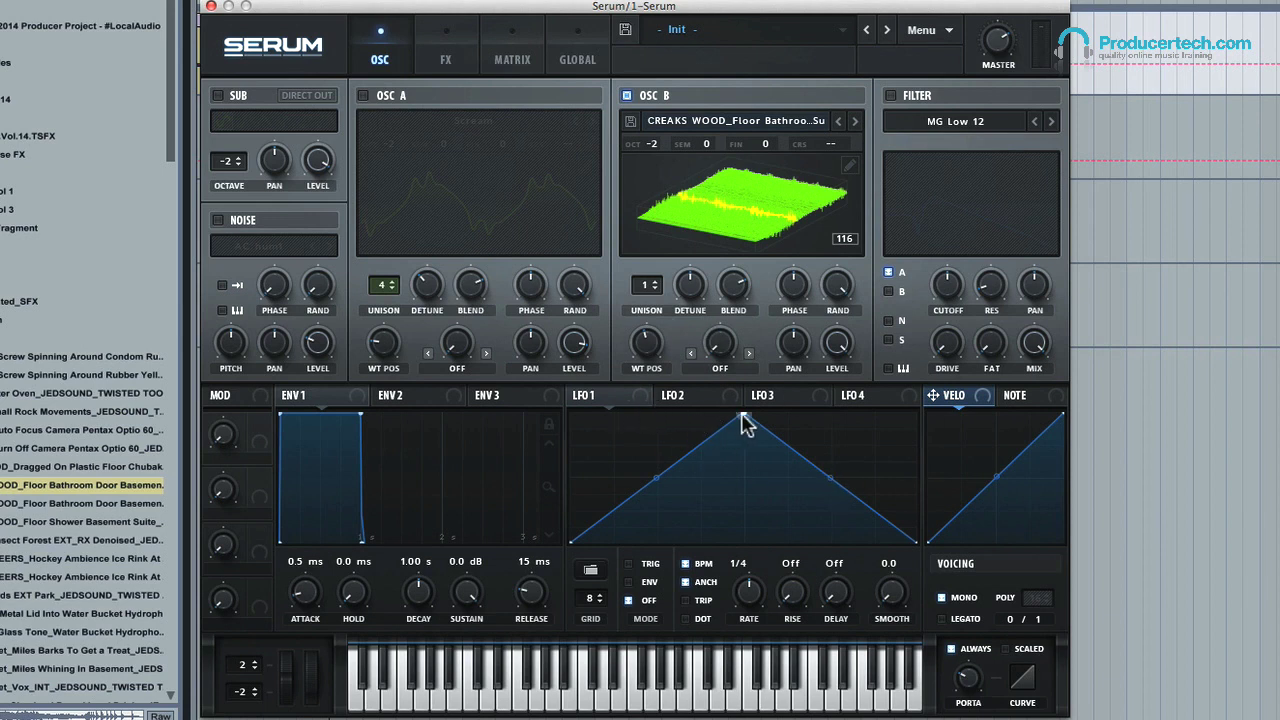
# - Reset OSC B's wavetable position to 1 and modulate it with LFO 1 reshaped into a rising ramp
pyautogui.moveTo(645, 350); pyautogui.dragTo(651, 472)
pyautogui.moveTo(617, 398); pyautogui.dragTo(646, 345)
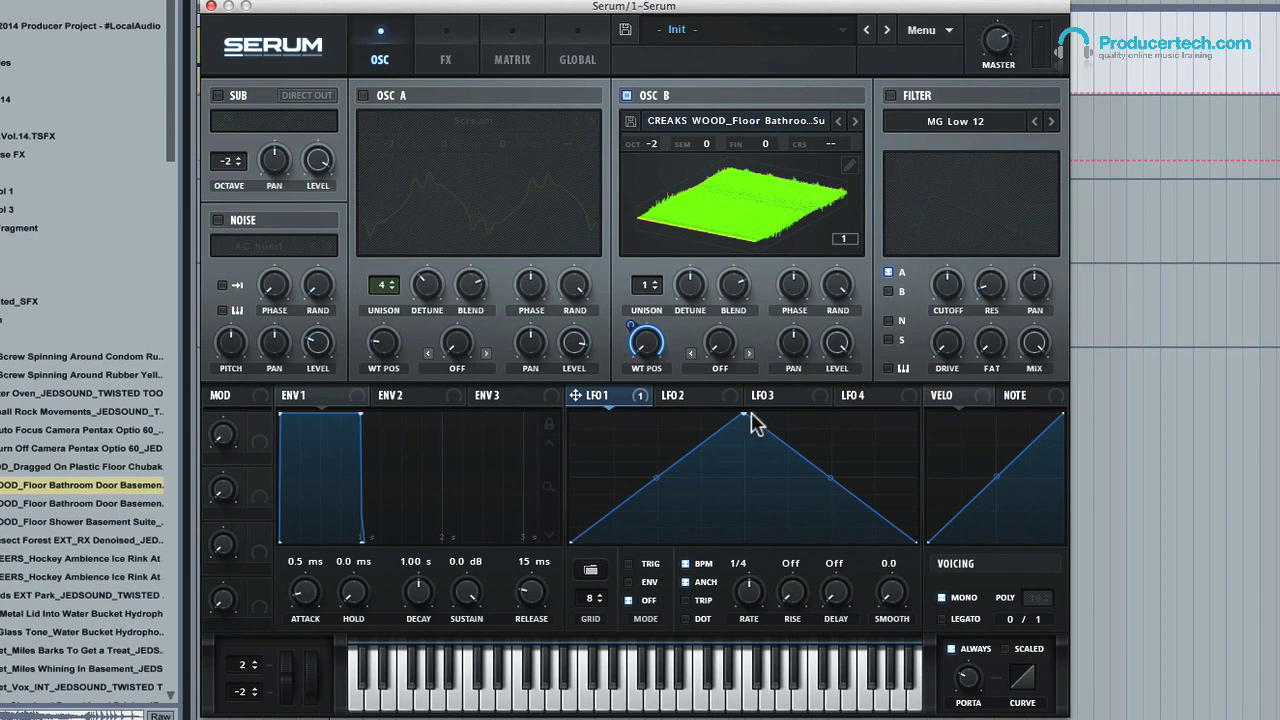
pyautogui.moveTo(749, 414); pyautogui.dragTo(1027, 393)
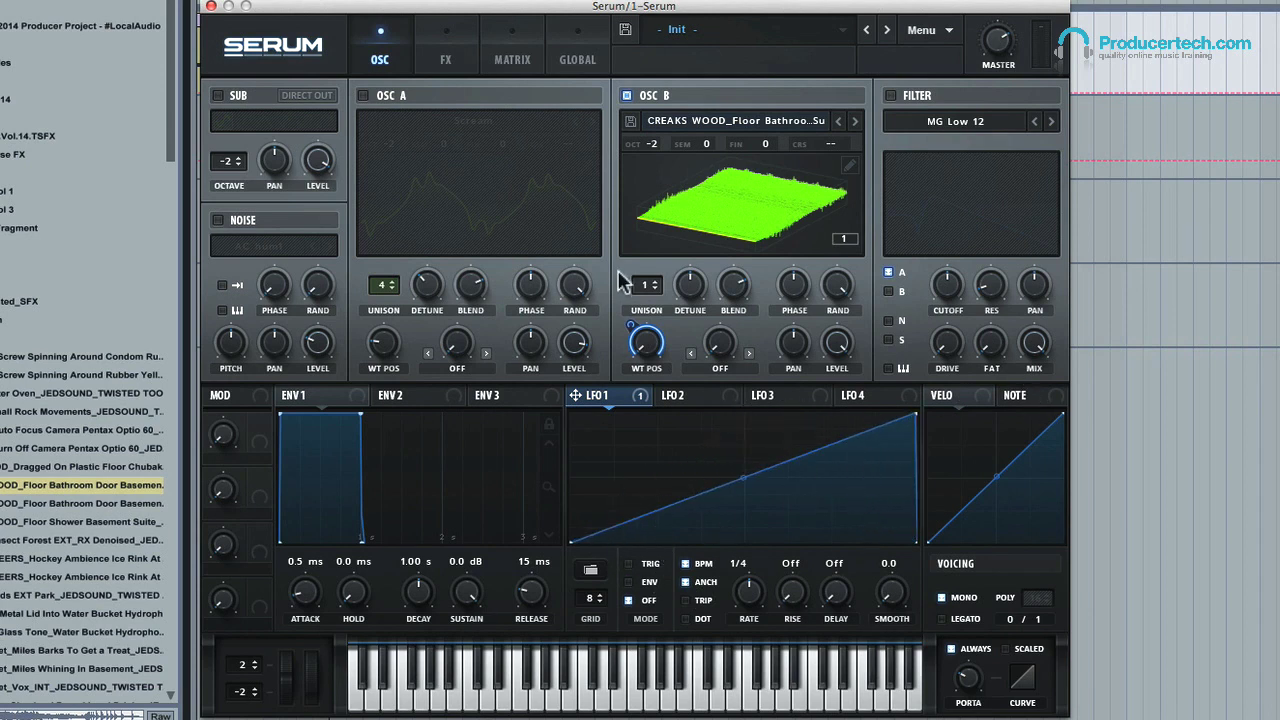
# - Set LFO 1 to Trig mode with a rate of 2 bar and smoothing of 49.7
pyautogui.moveTo(748, 598); pyautogui.dragTo(743, 636)
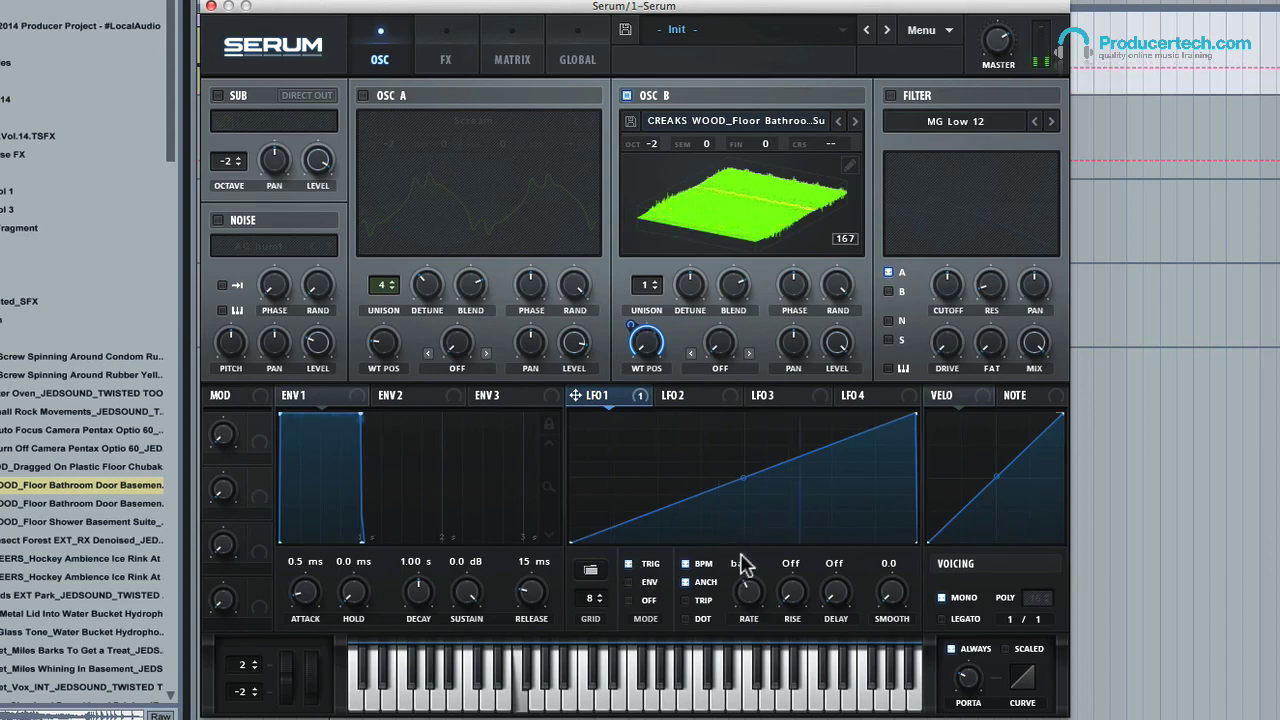
pyautogui.moveTo(900, 603); pyautogui.dragTo(898, 520)
pyautogui.moveTo(883, 610); pyautogui.dragTo(903, 582)
pyautogui.moveTo(757, 597); pyautogui.dragTo(754, 596)
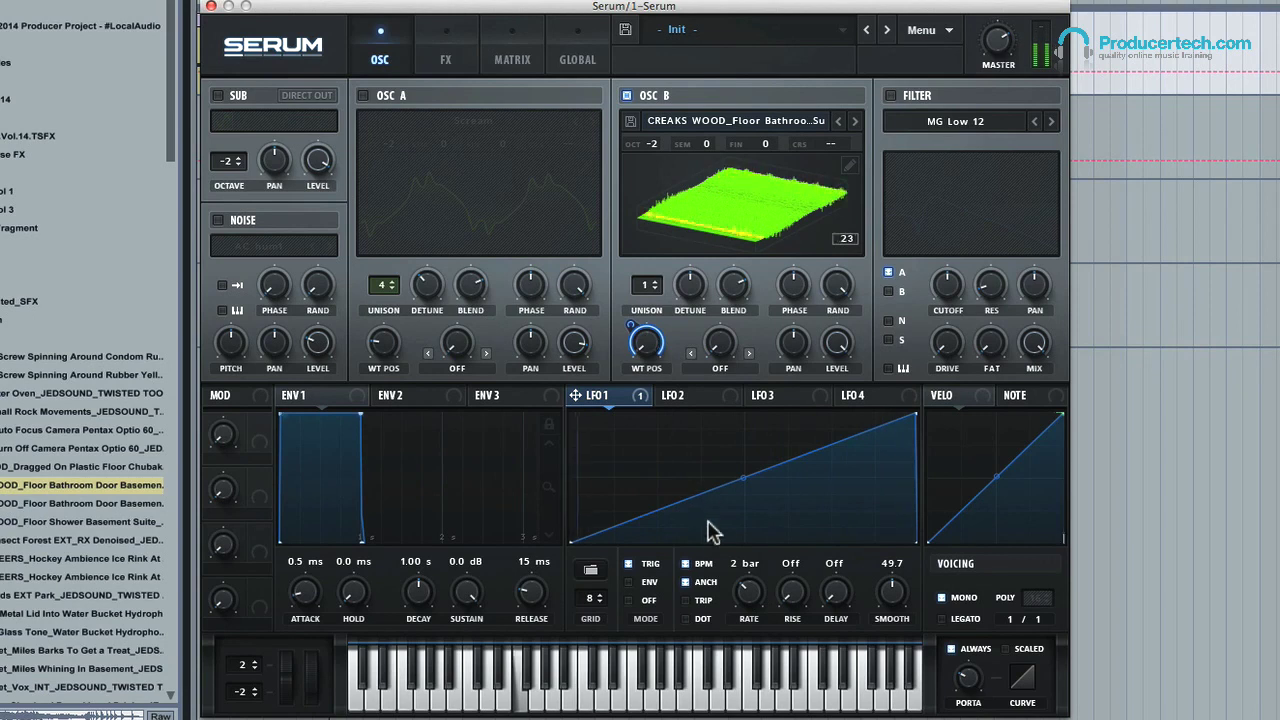
# - Set LFO 1's rate to 1 bar, and give OSC B 2 unison voices with adjusted detune
pyautogui.moveTo(737, 580); pyautogui.dragTo(745, 587)
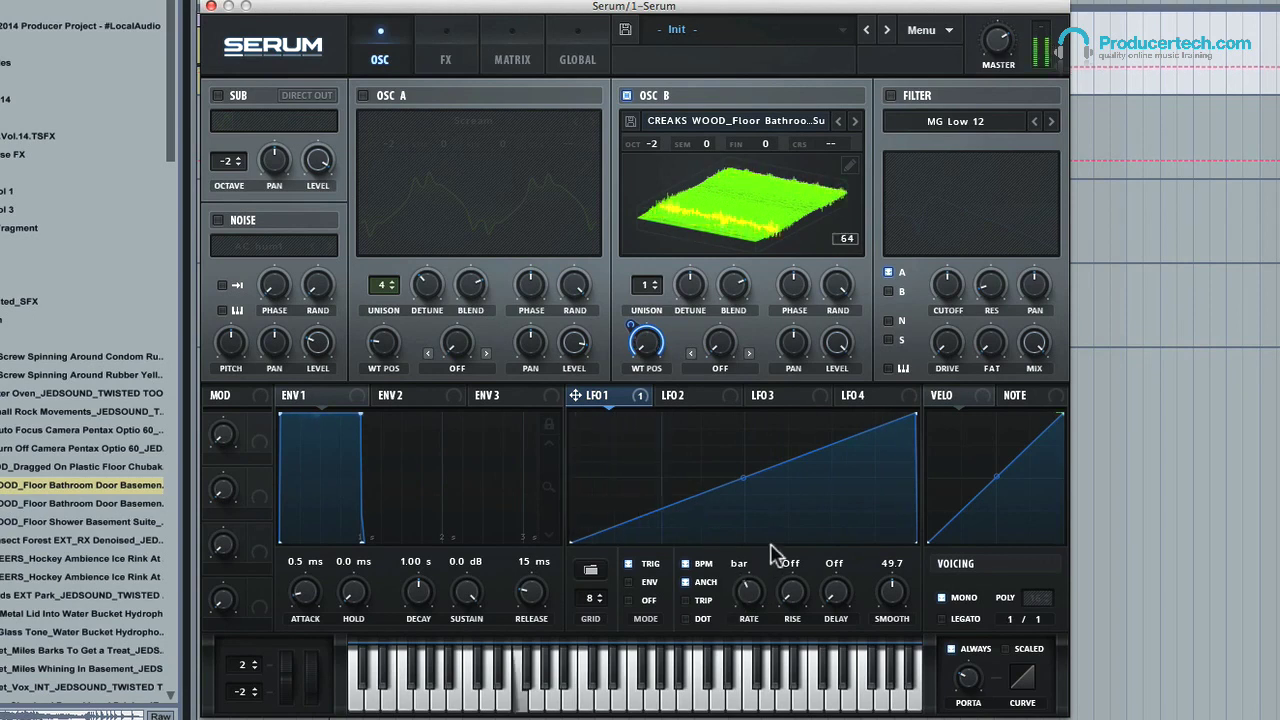
pyautogui.click(653, 284)
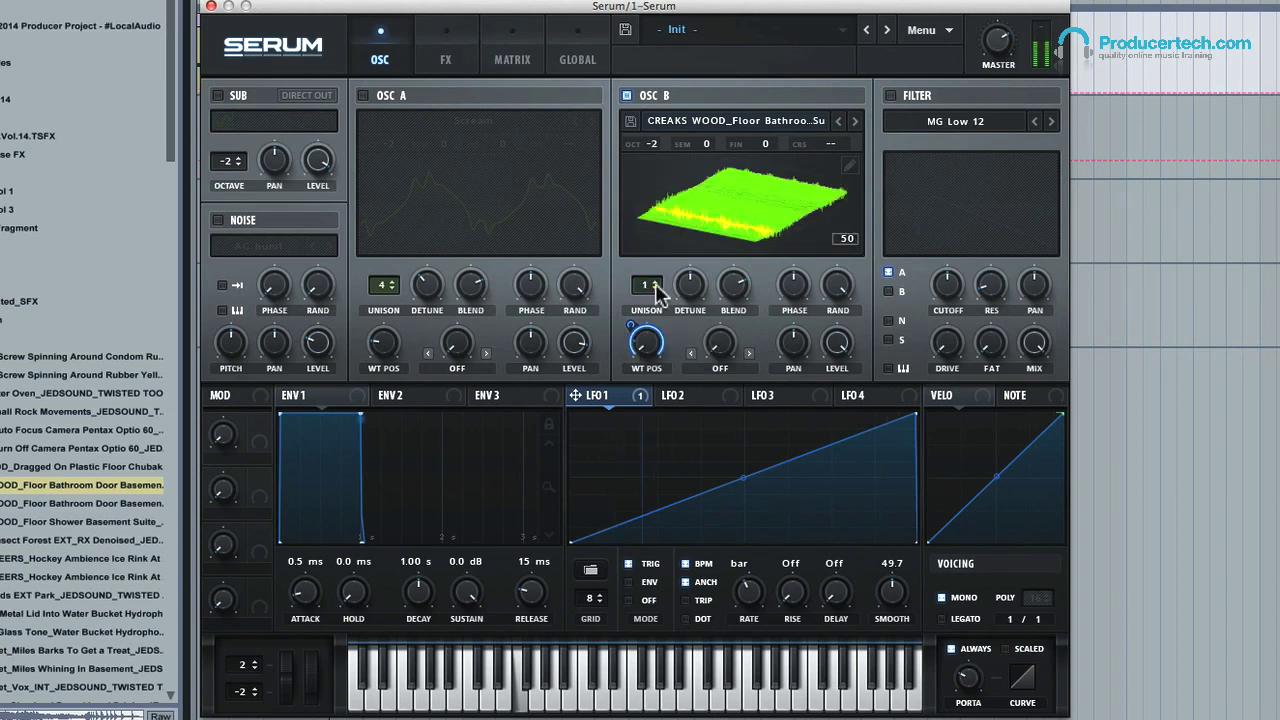
pyautogui.moveTo(700, 312)
pyautogui.moveTo(700, 312); pyautogui.dragTo(694, 287)
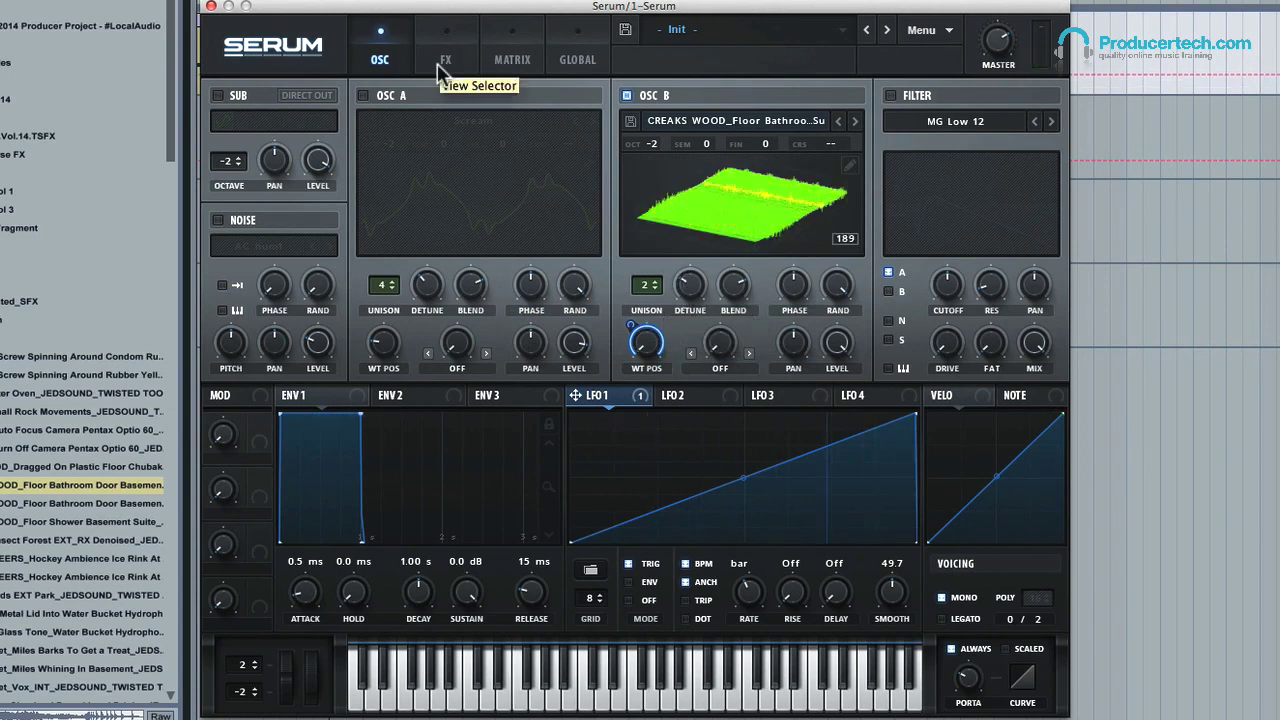
# - Examine the start and end edges of several OSC B wavetable frames, including 39, 41, 42 and 66, in the table editor
pyautogui.click(850, 166)
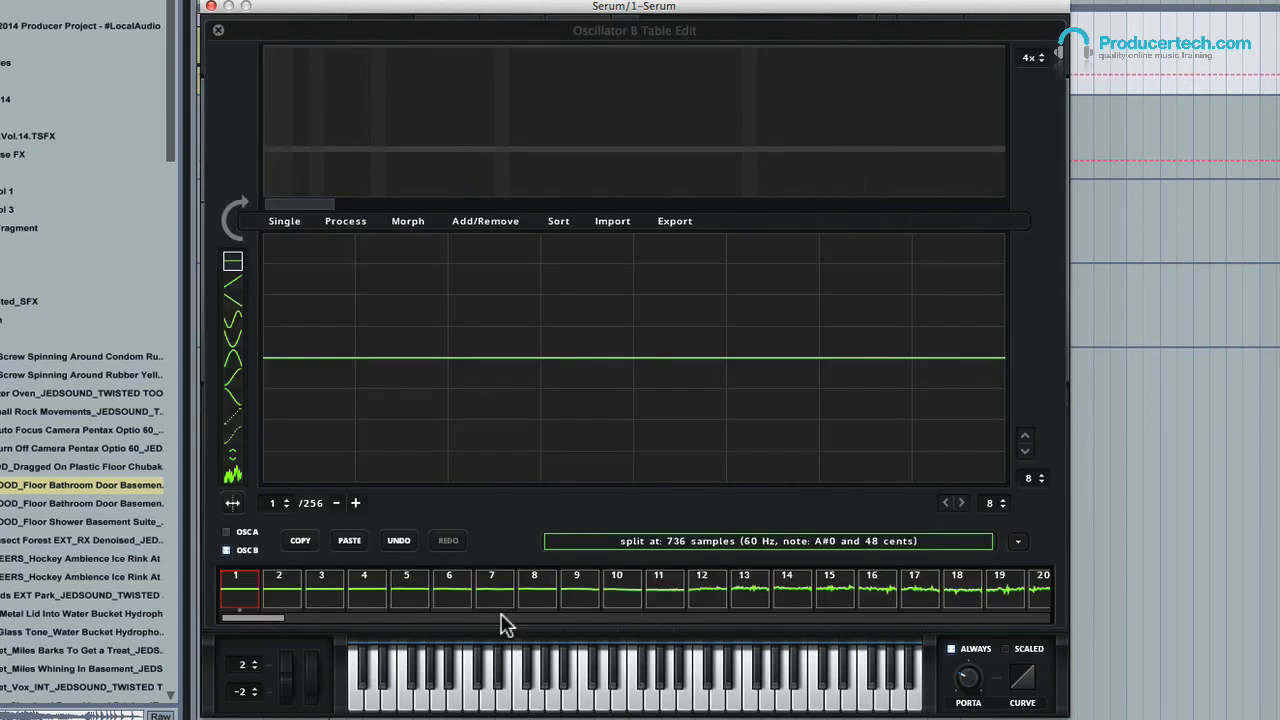
pyautogui.moveTo(266, 618); pyautogui.dragTo(360, 620)
pyautogui.click(420, 600)
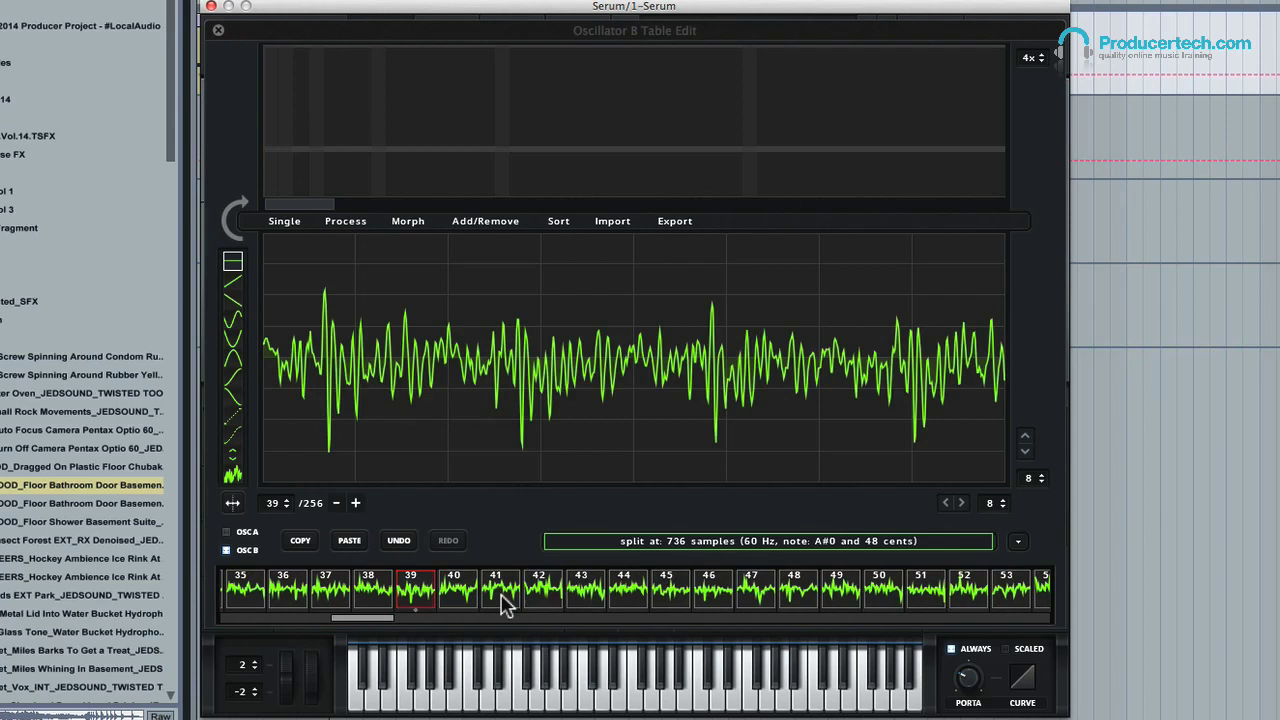
pyautogui.click(503, 605)
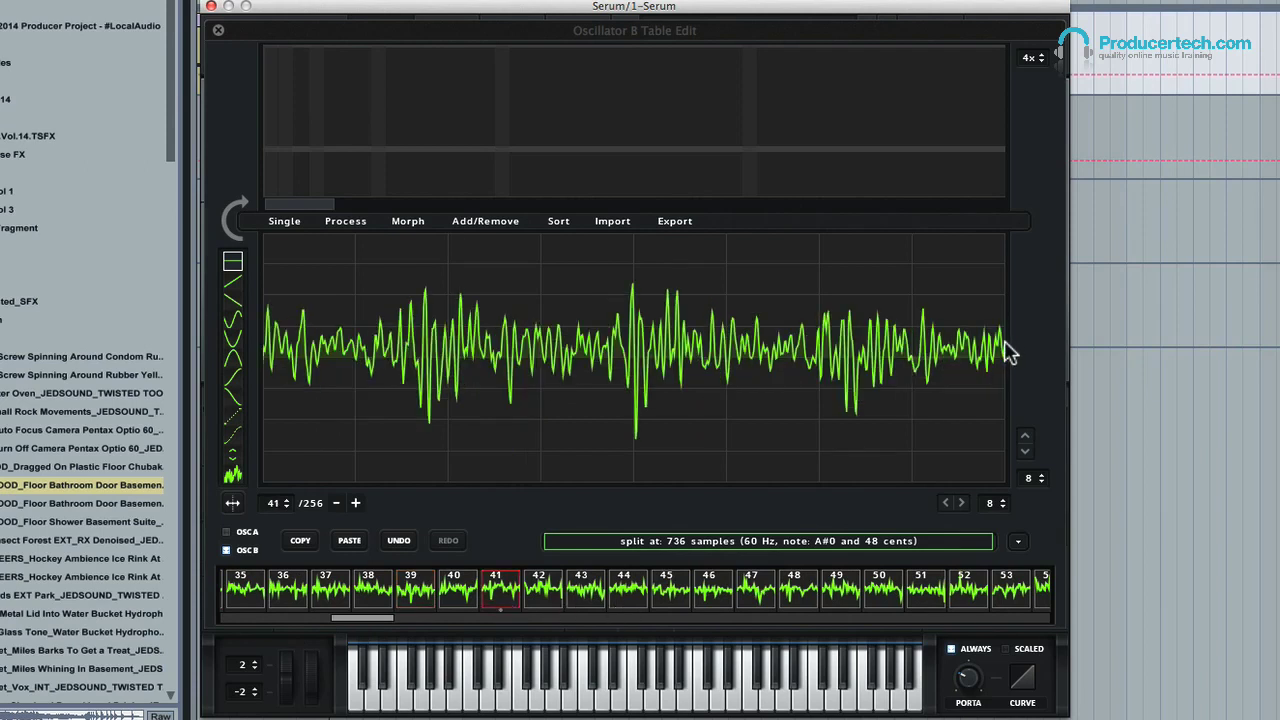
pyautogui.click(545, 600)
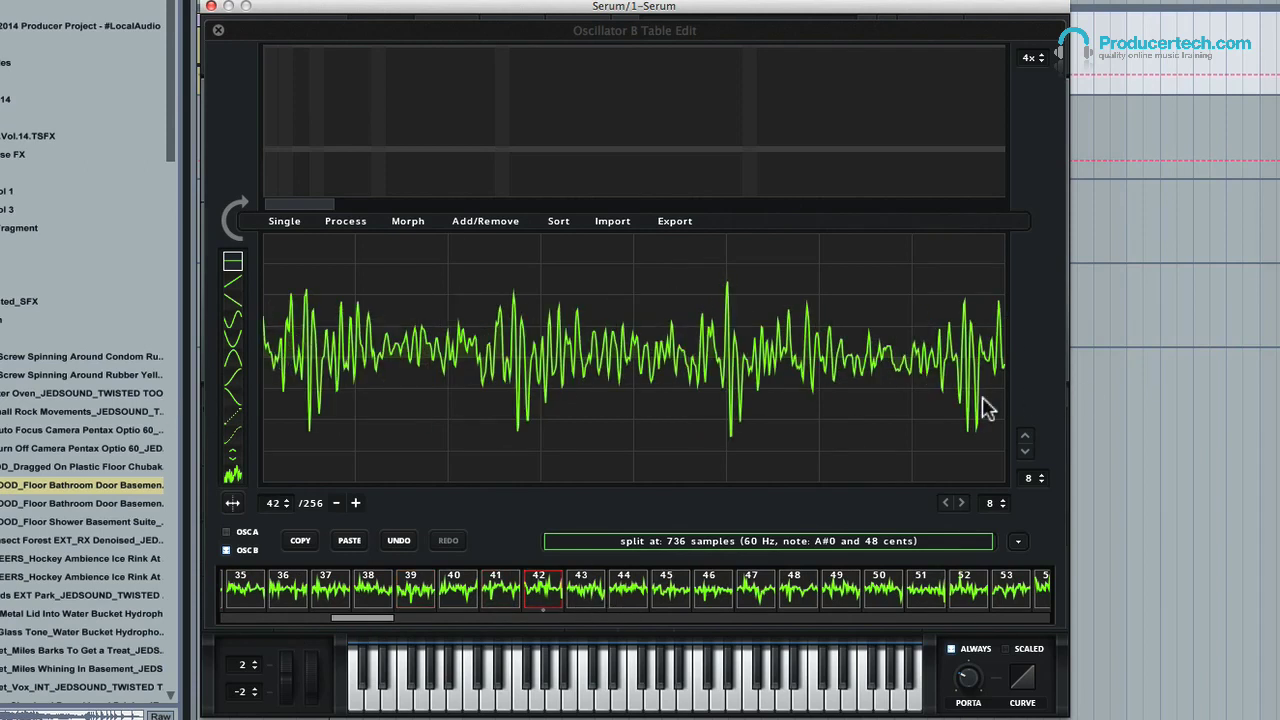
pyautogui.scroll(-6, 795, 605)
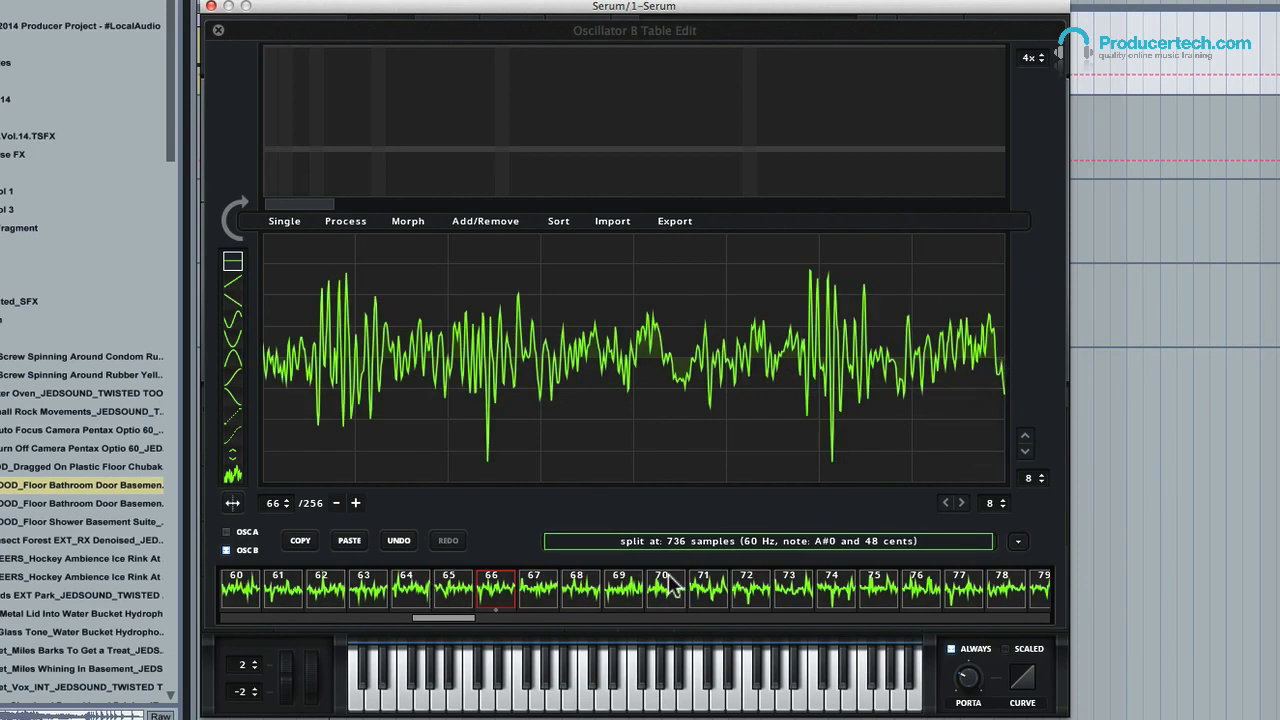
# - Process OSC B's wavetable with X-Fade Edges (grid size), check the edges of several frames, and close the editor
pyautogui.click(350, 222)
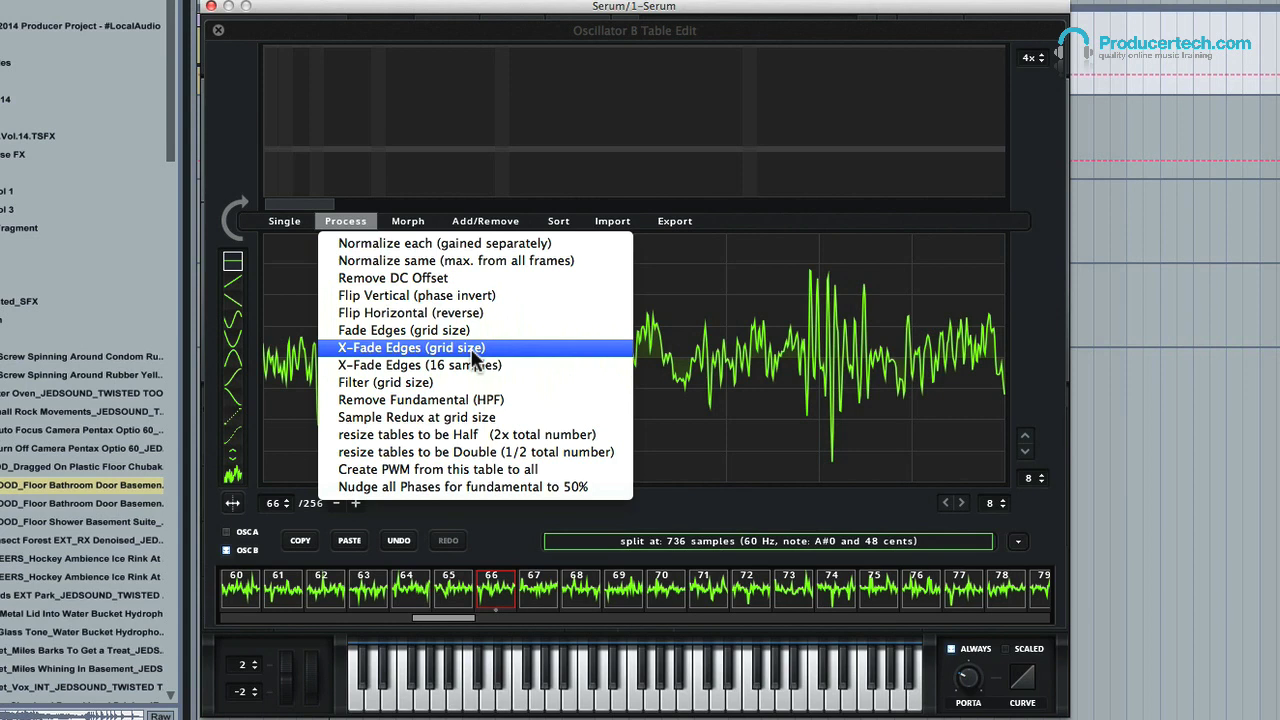
pyautogui.click(473, 352)
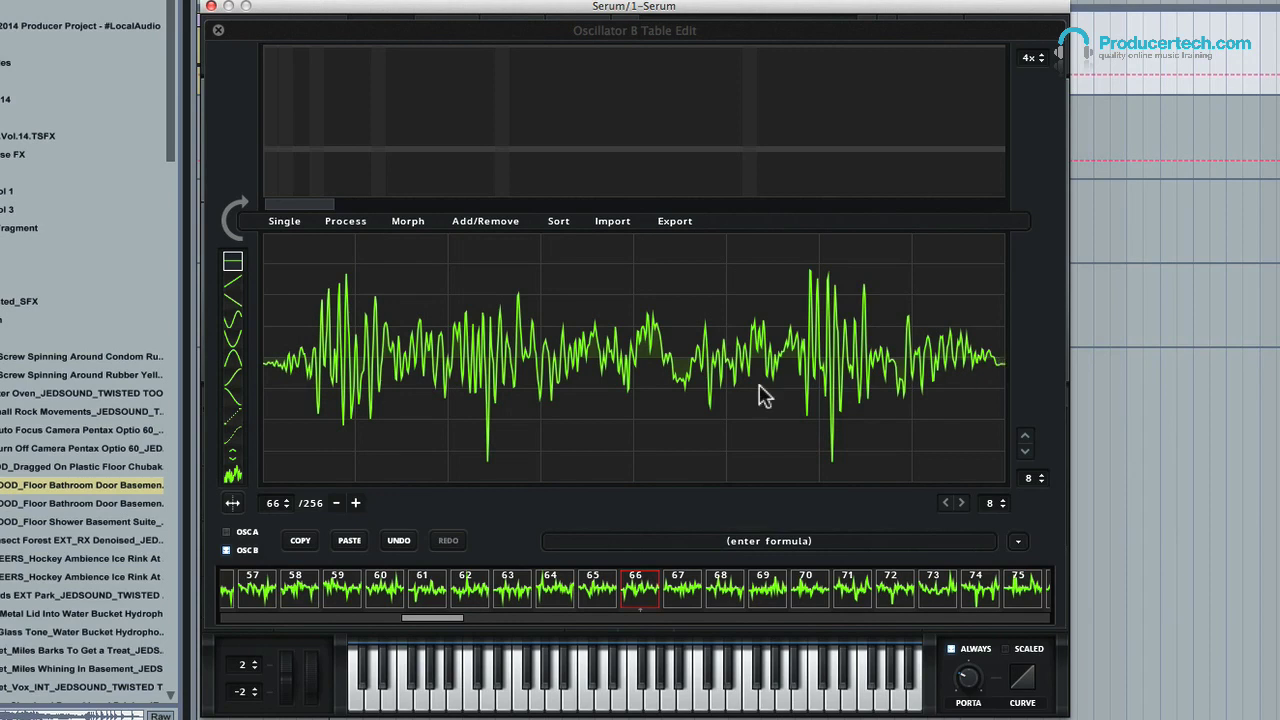
pyautogui.click(600, 598)
pyautogui.click(527, 592)
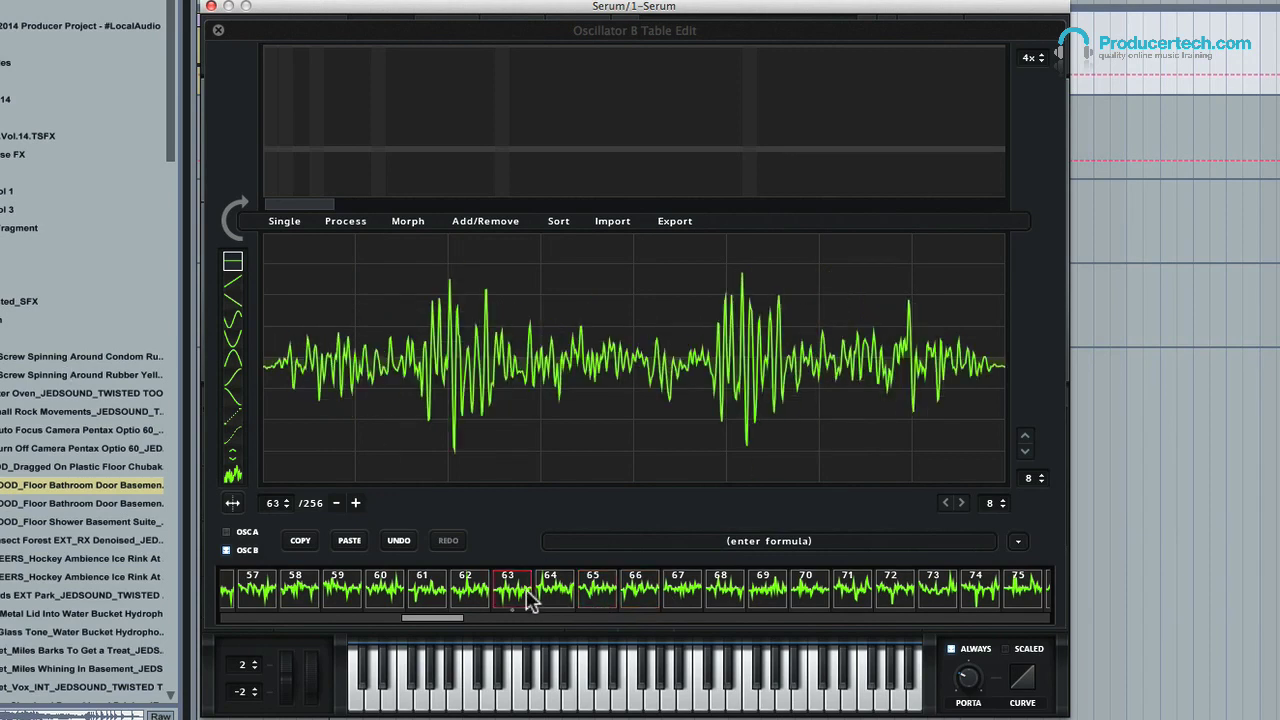
pyautogui.click(426, 596)
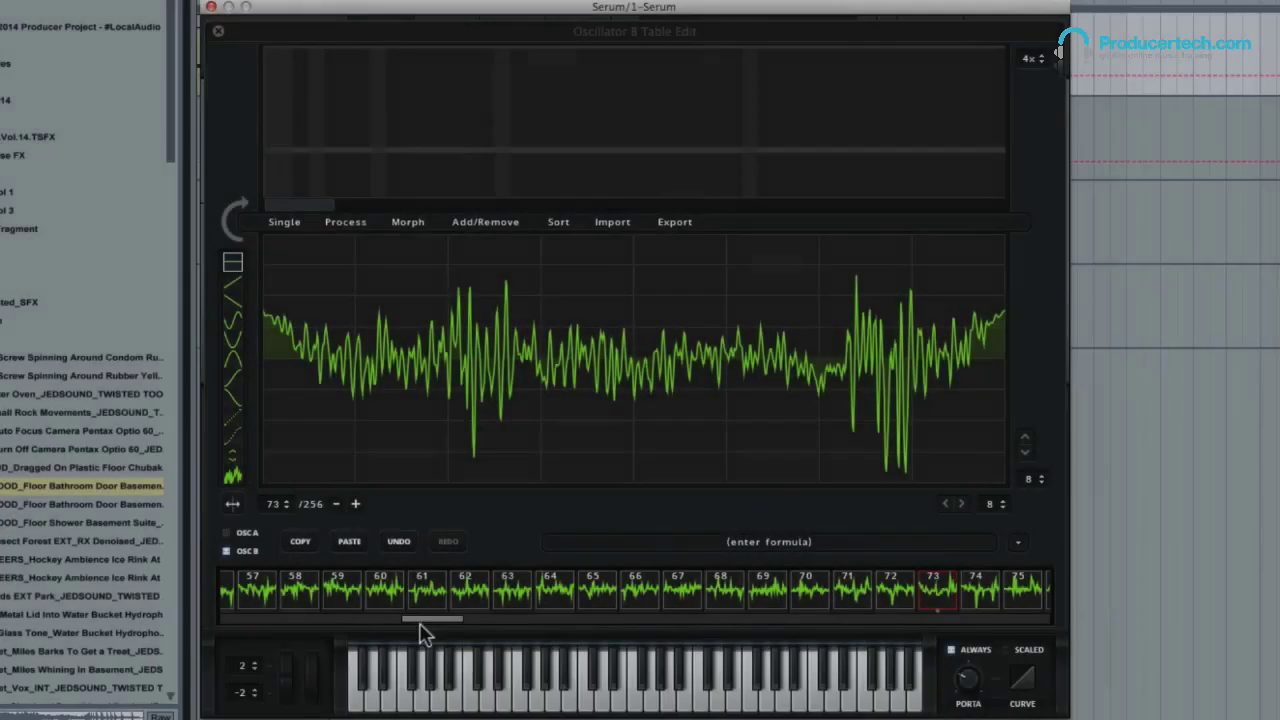
pyautogui.moveTo(423, 623); pyautogui.dragTo(1015, 617)
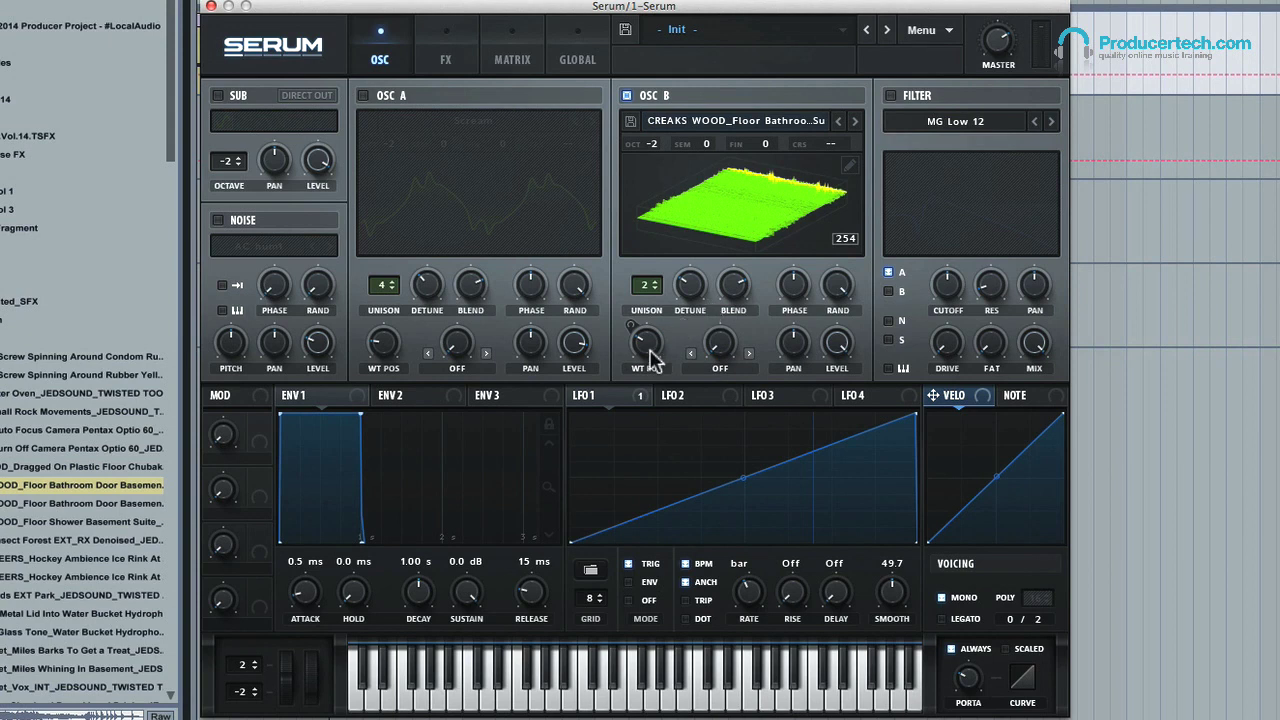
# - Enable OSC A with the Scream wavetable and the sub oscillator alongside OSC B
pyautogui.moveTo(644, 345)
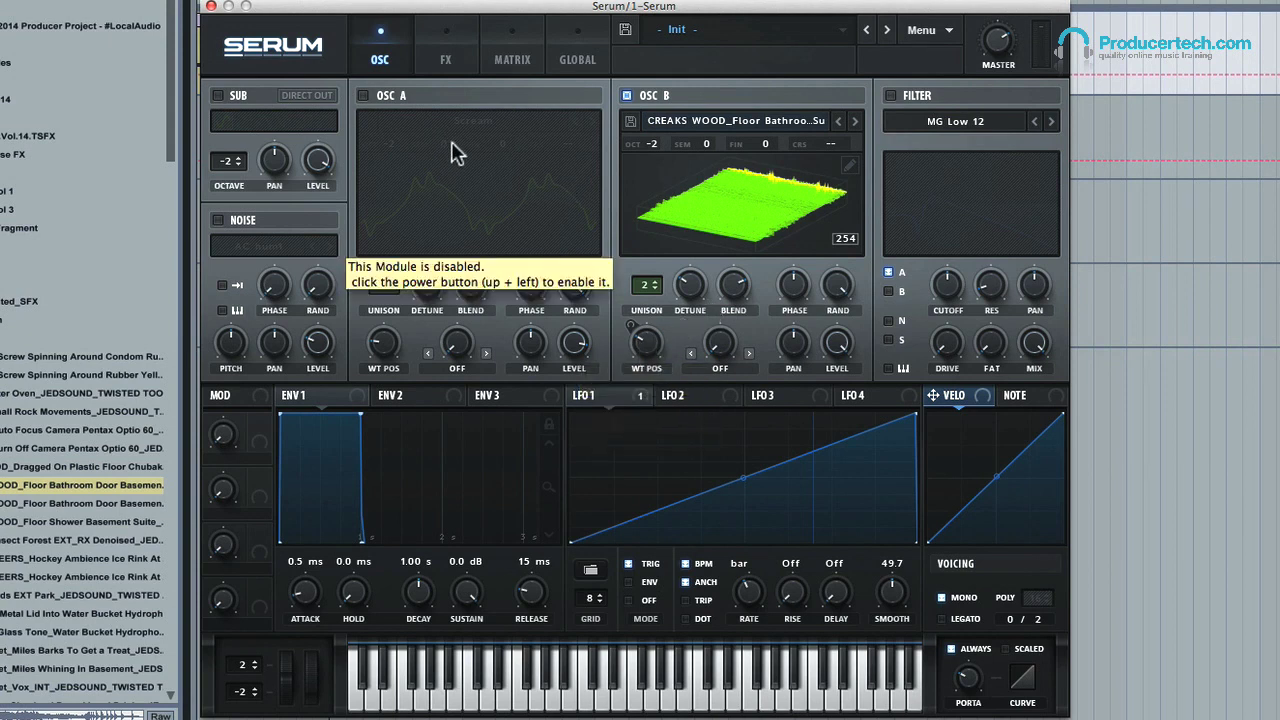
pyautogui.click(364, 96)
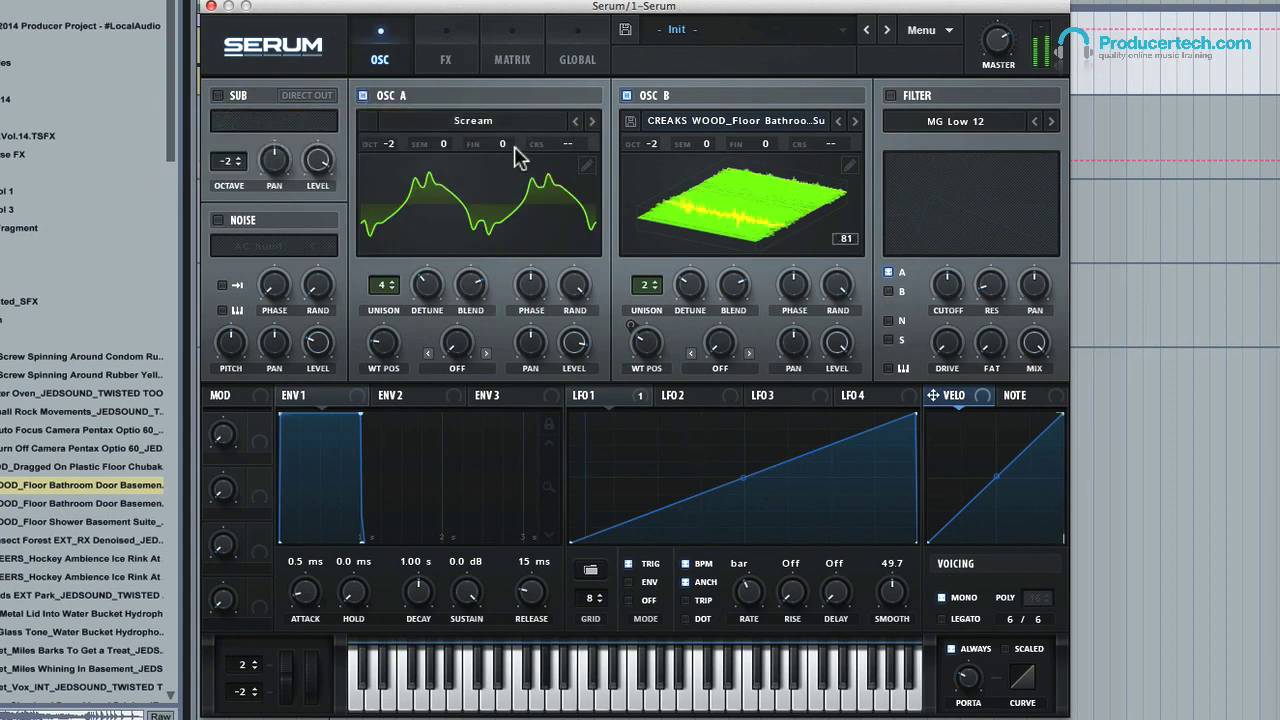
pyautogui.click(218, 96)
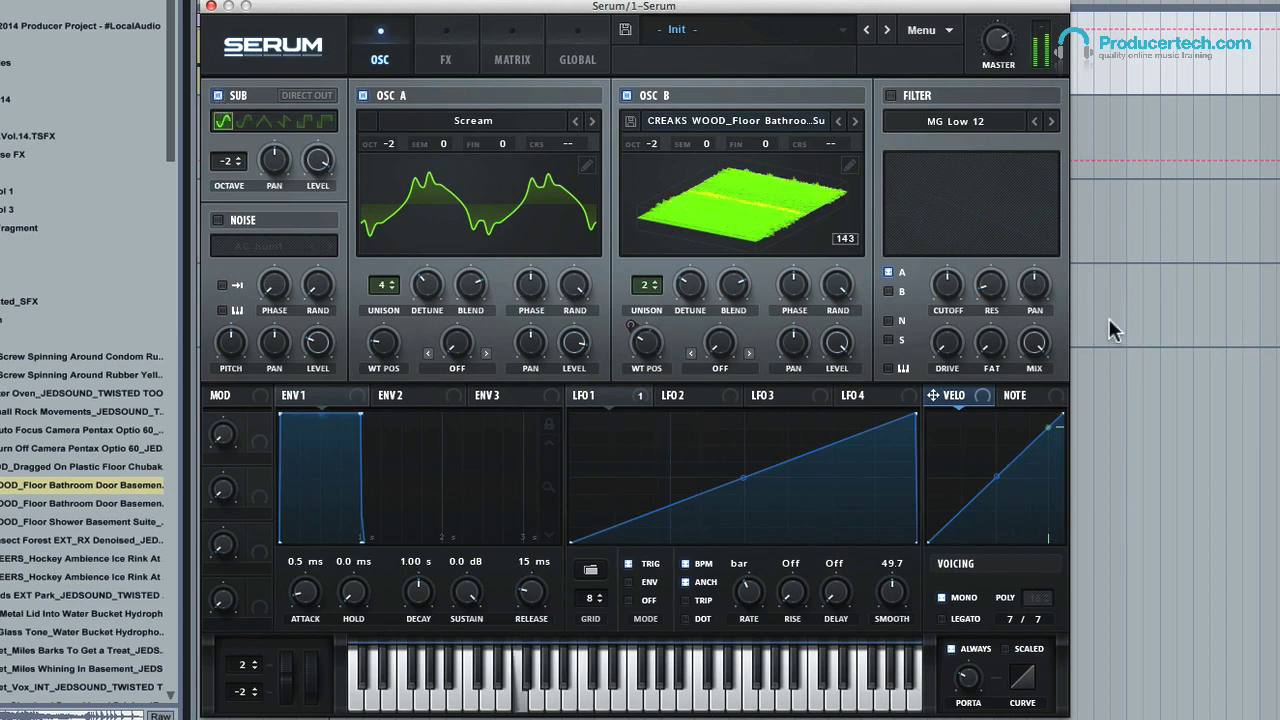
# - Set OSC B's base wavetable position to about frame 65 and assign LFO 1 to modulate it
pyautogui.moveTo(690, 288); pyautogui.dragTo(645, 350)
pyautogui.moveTo(645, 397); pyautogui.dragTo(634, 346)
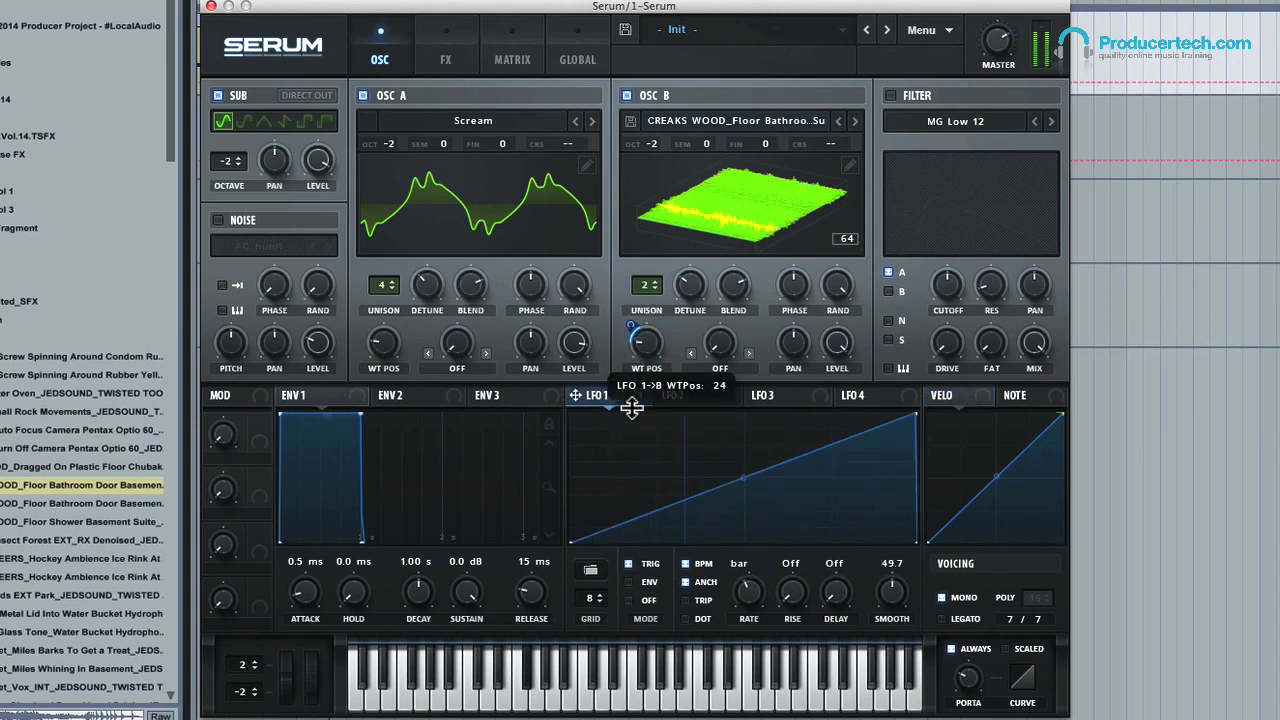
pyautogui.moveTo(632, 407); pyautogui.dragTo(646, 349)
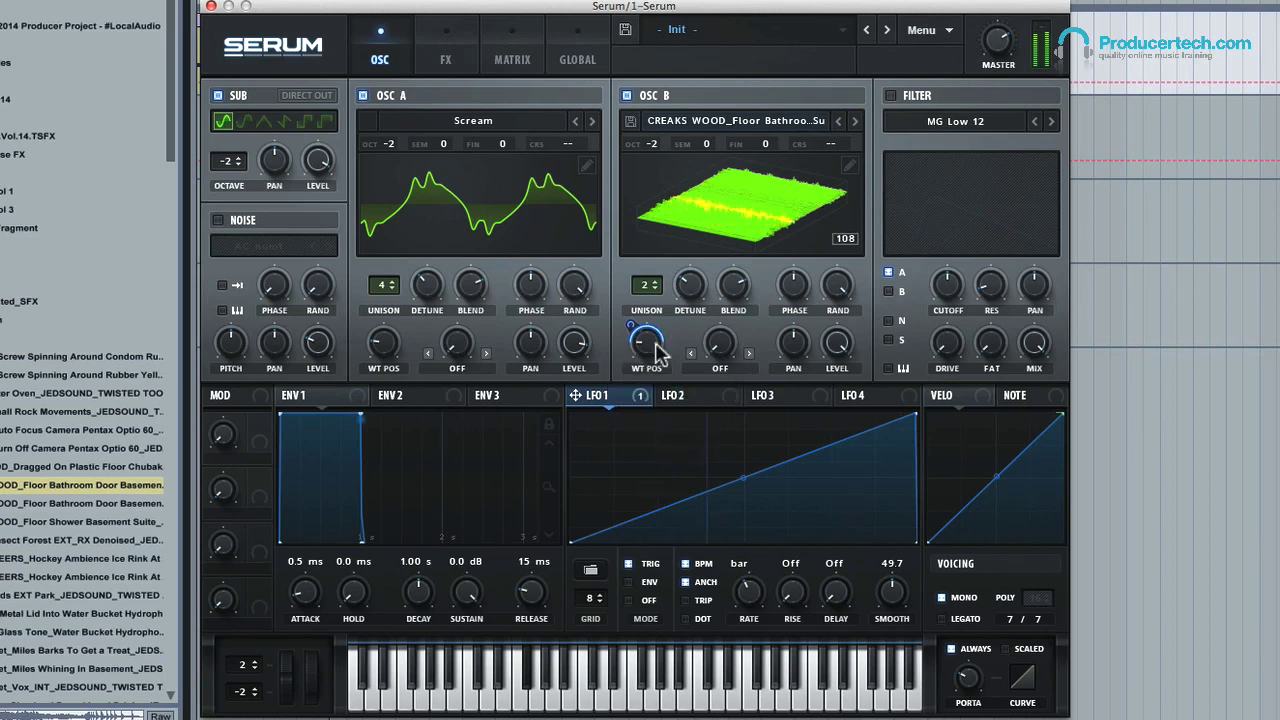
# - Reshape LFO 1 into a steep opening ramp to a full-height plateau, with two square dips in its second half
pyautogui.doubleClick(712, 488)
pyautogui.moveTo(712, 488); pyautogui.dragTo(652, 413)
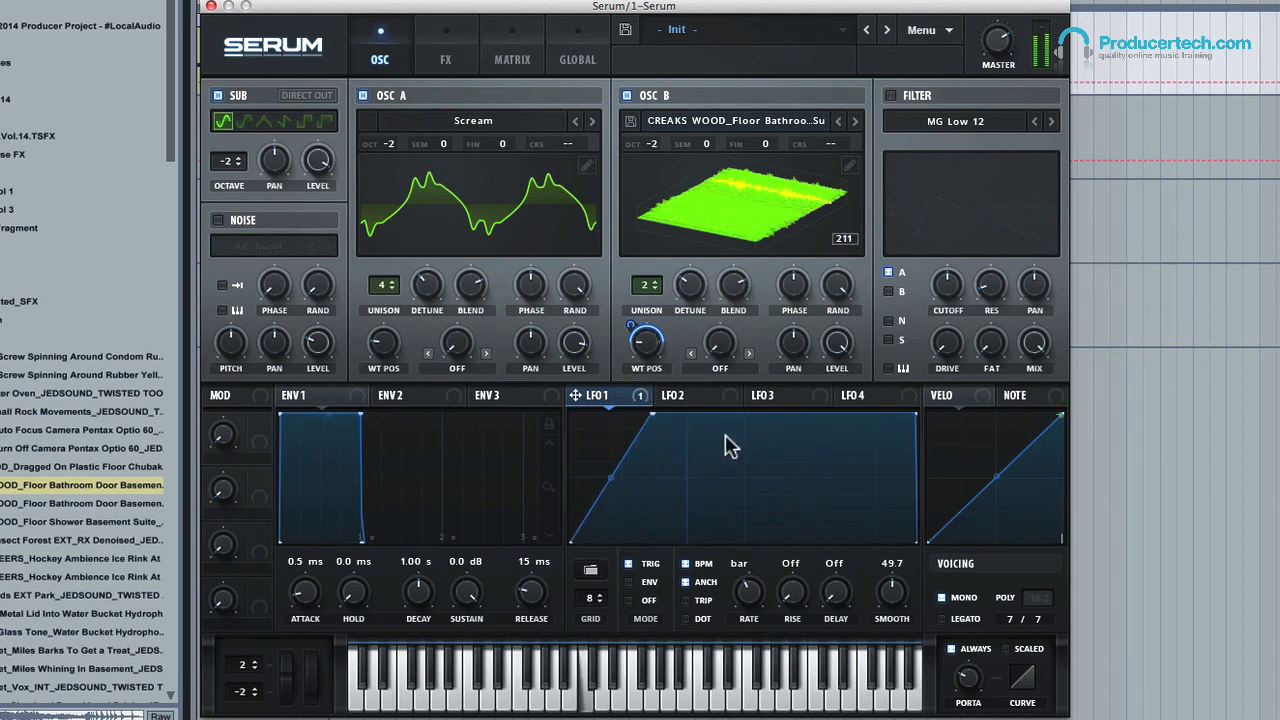
pyautogui.moveTo(748, 433); pyautogui.dragTo(754, 480)
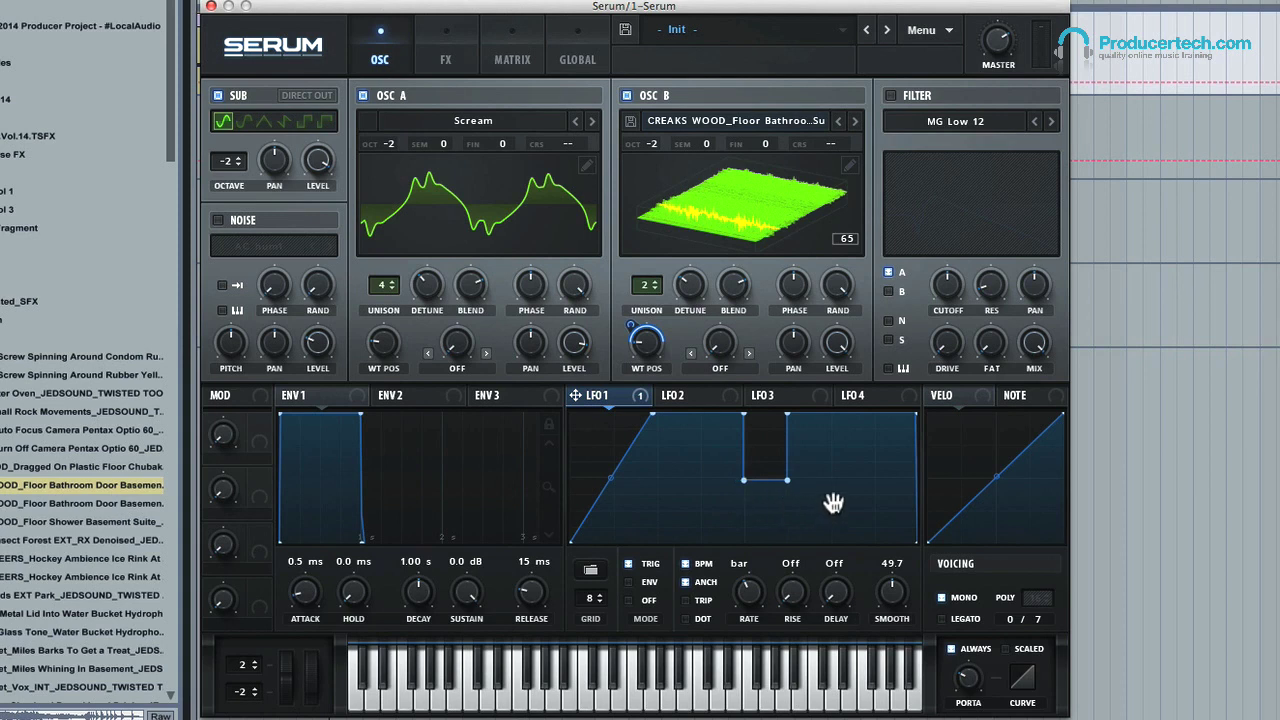
pyautogui.moveTo(833, 503); pyautogui.dragTo(837, 513)
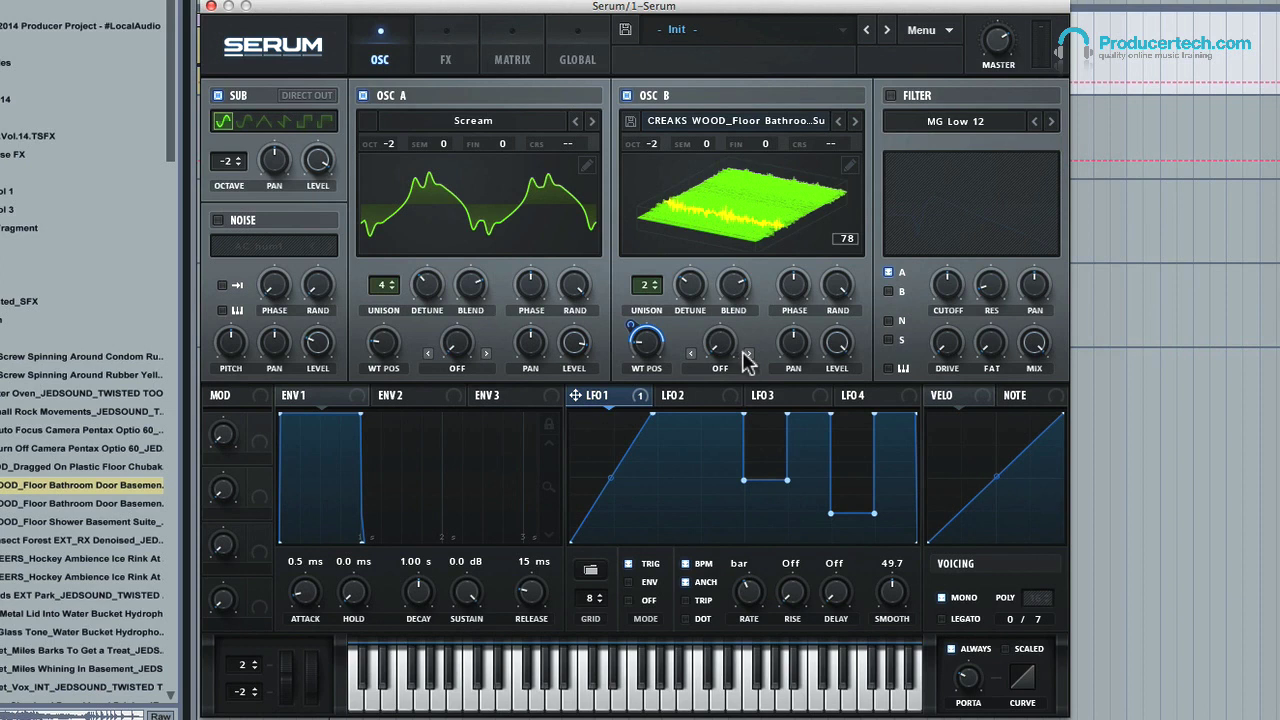
# - Rework LFO 1's first dip by moving and deleting its corner point, and redraw it as a falling slope
pyautogui.moveTo(787, 490); pyautogui.dragTo(791, 546)
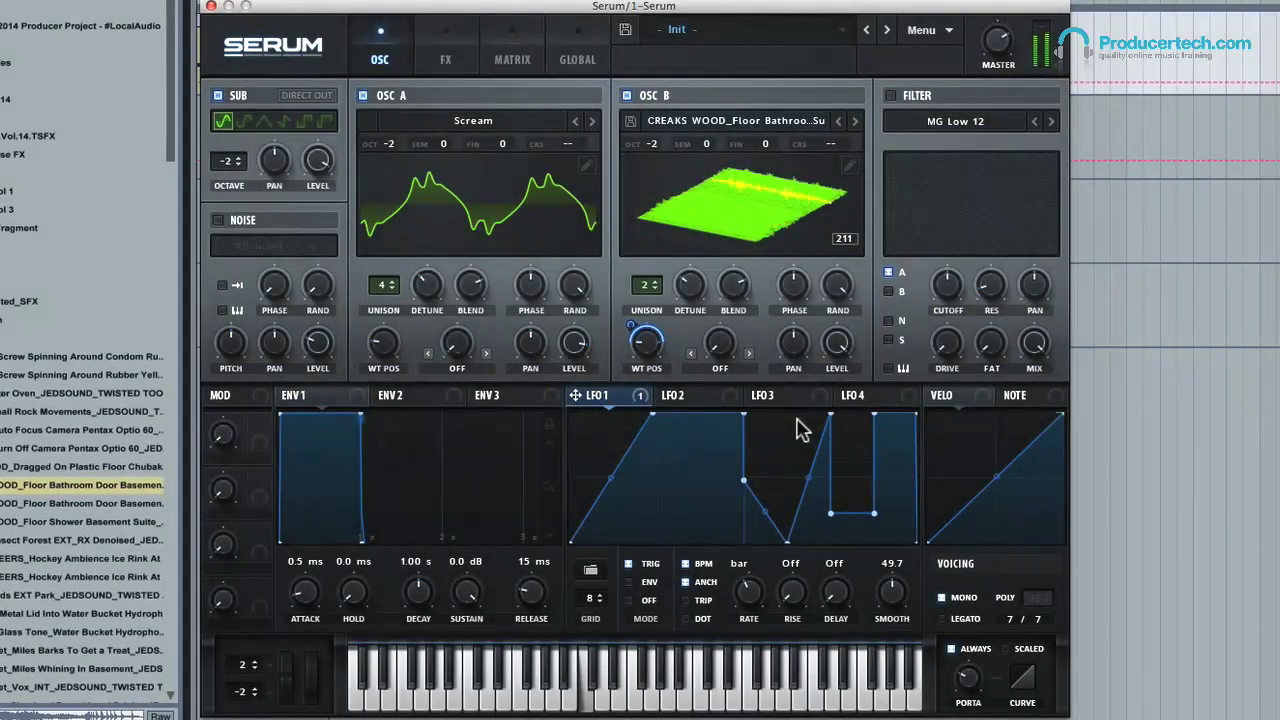
pyautogui.moveTo(788, 535); pyautogui.dragTo(792, 482)
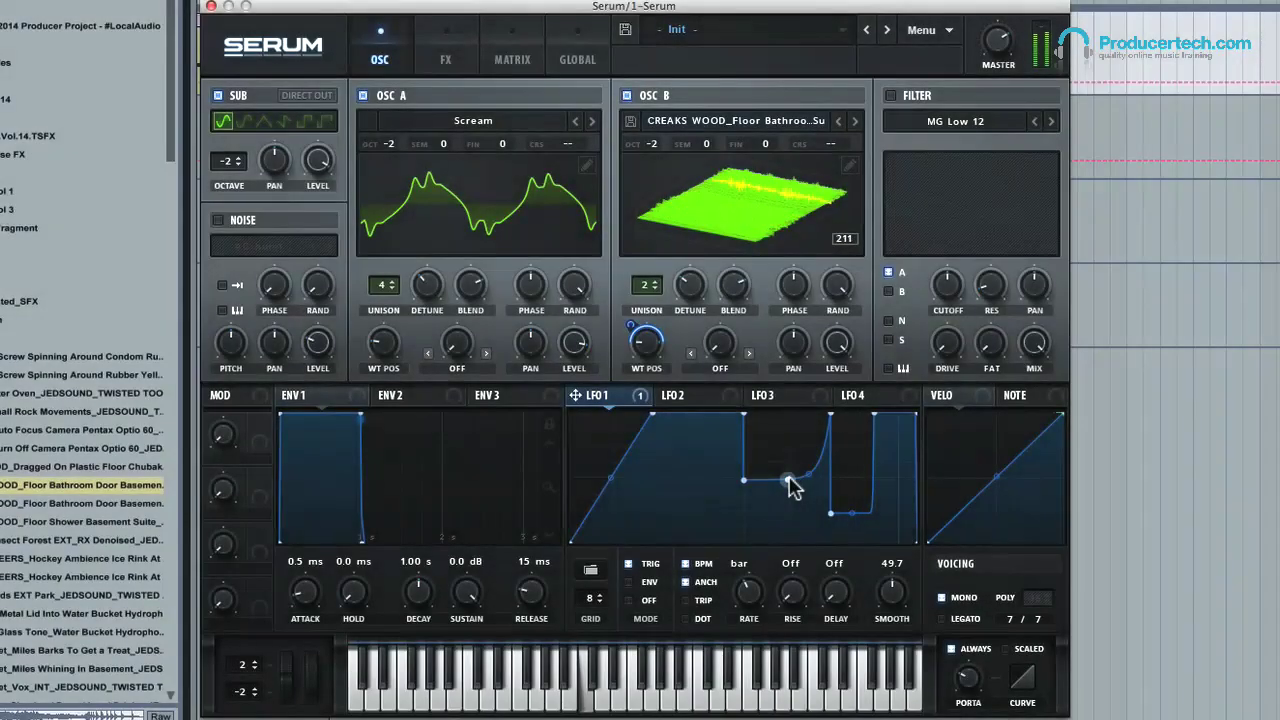
pyautogui.moveTo(791, 484); pyautogui.dragTo(808, 485)
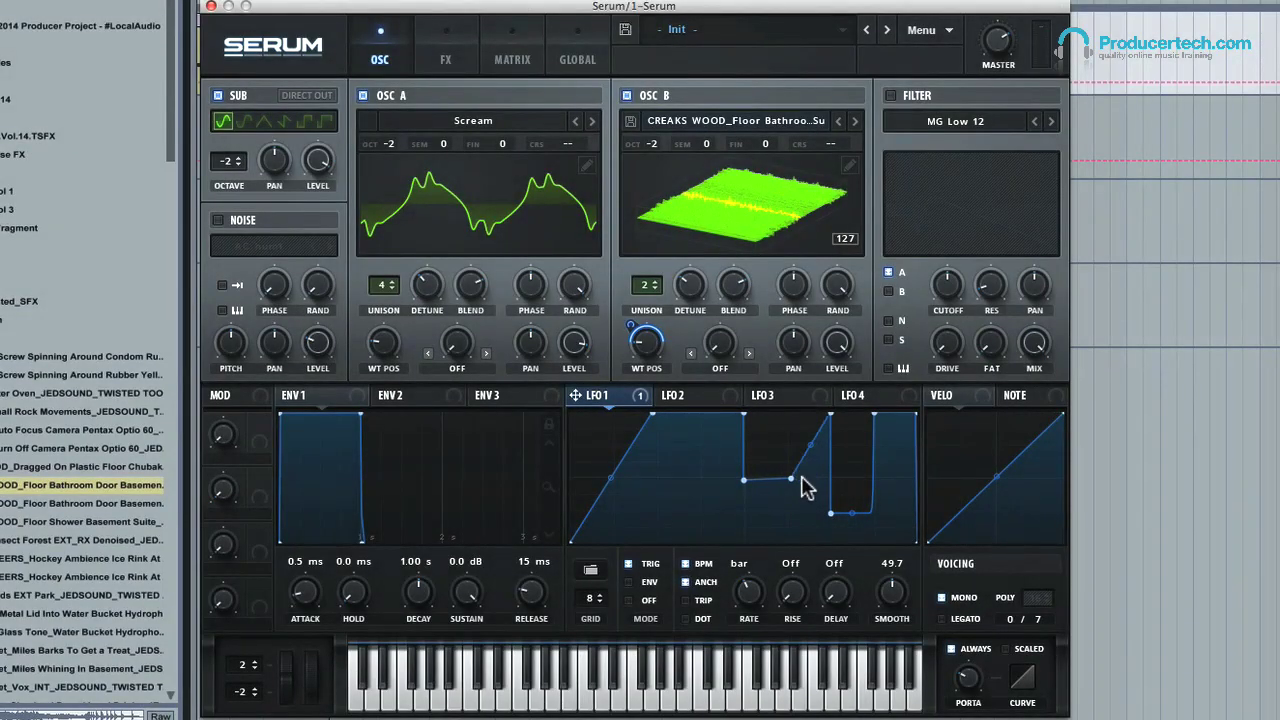
pyautogui.doubleClick(788, 479)
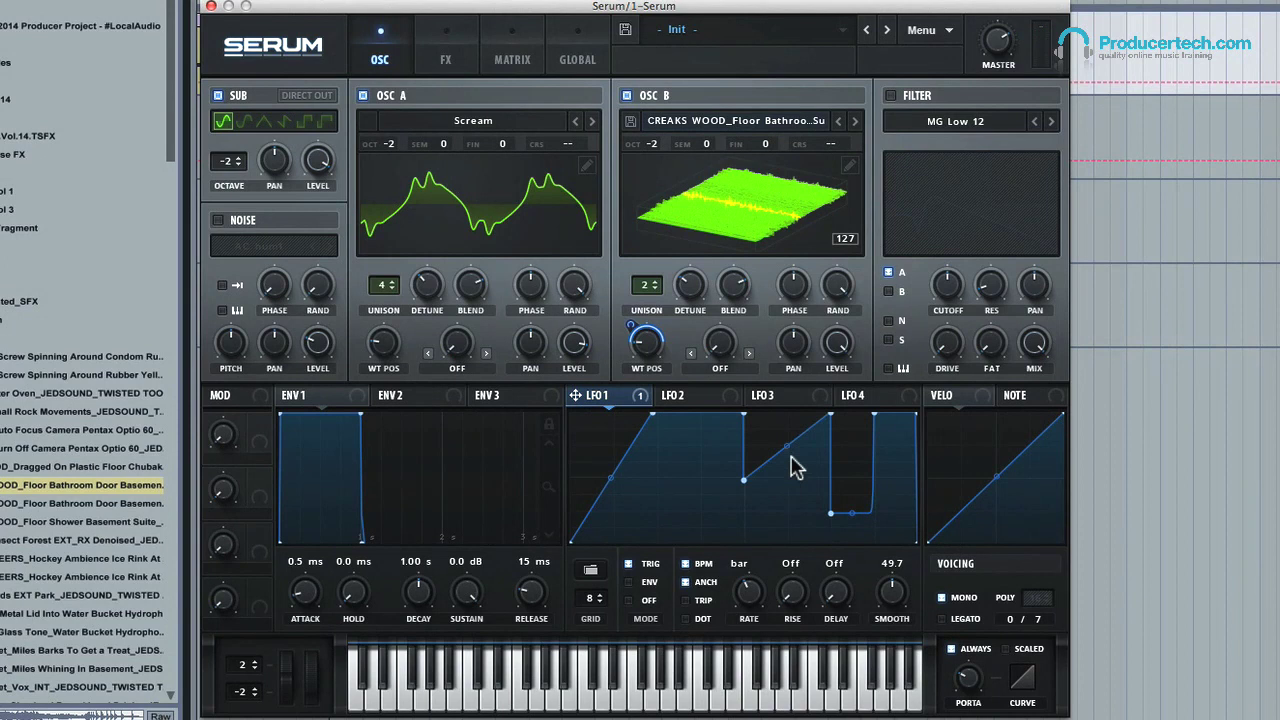
pyautogui.click(787, 455)
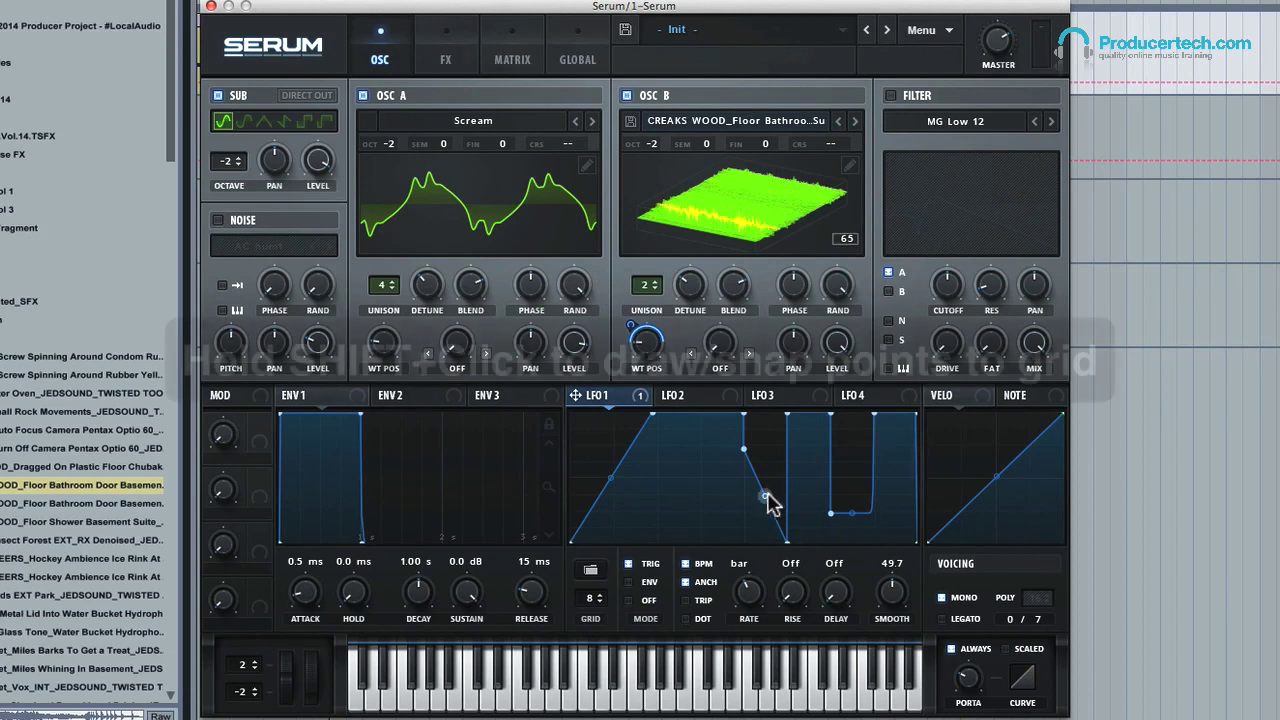
pyautogui.moveTo(676, 492); pyautogui.dragTo(697, 432)
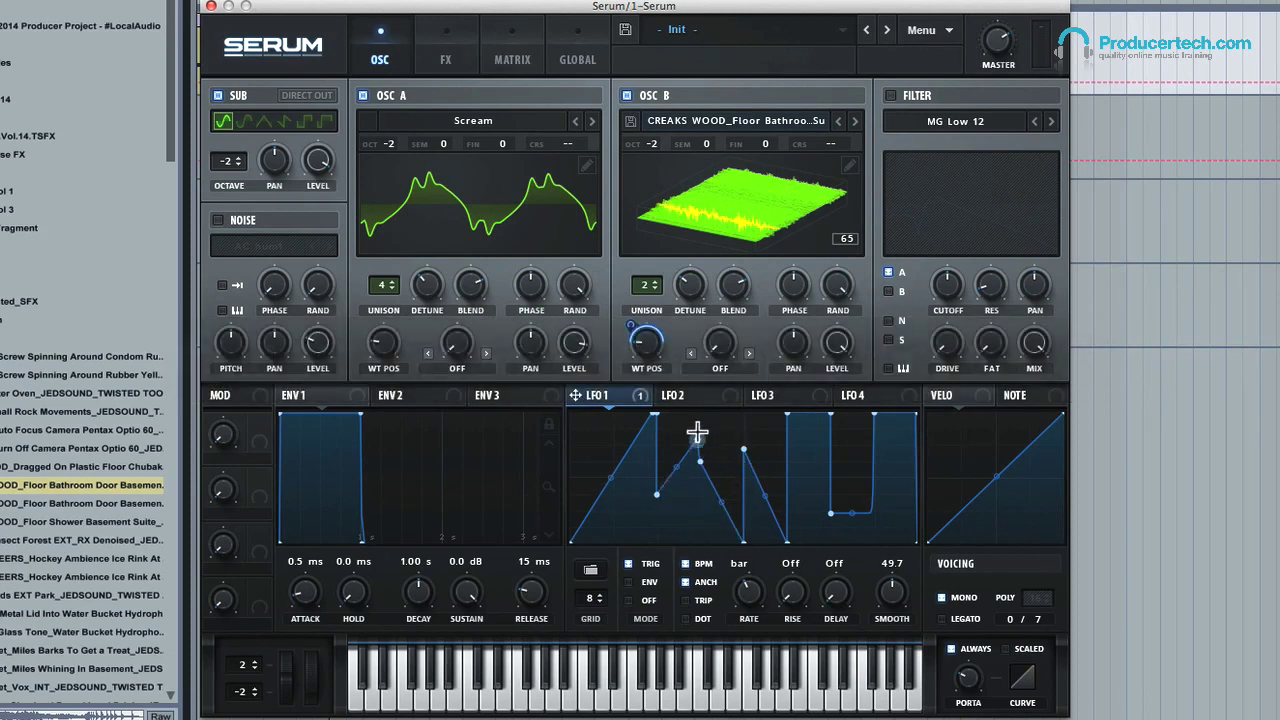
pyautogui.doubleClick(656, 493)
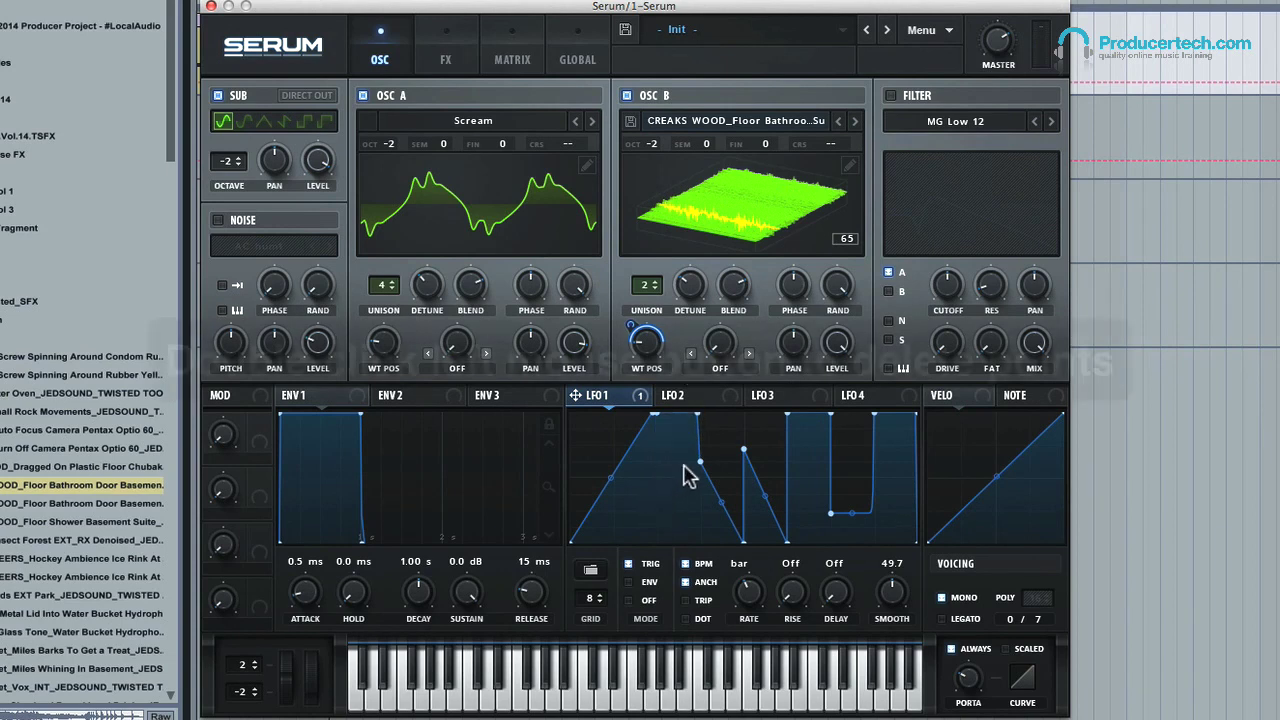
pyautogui.doubleClick(743, 540)
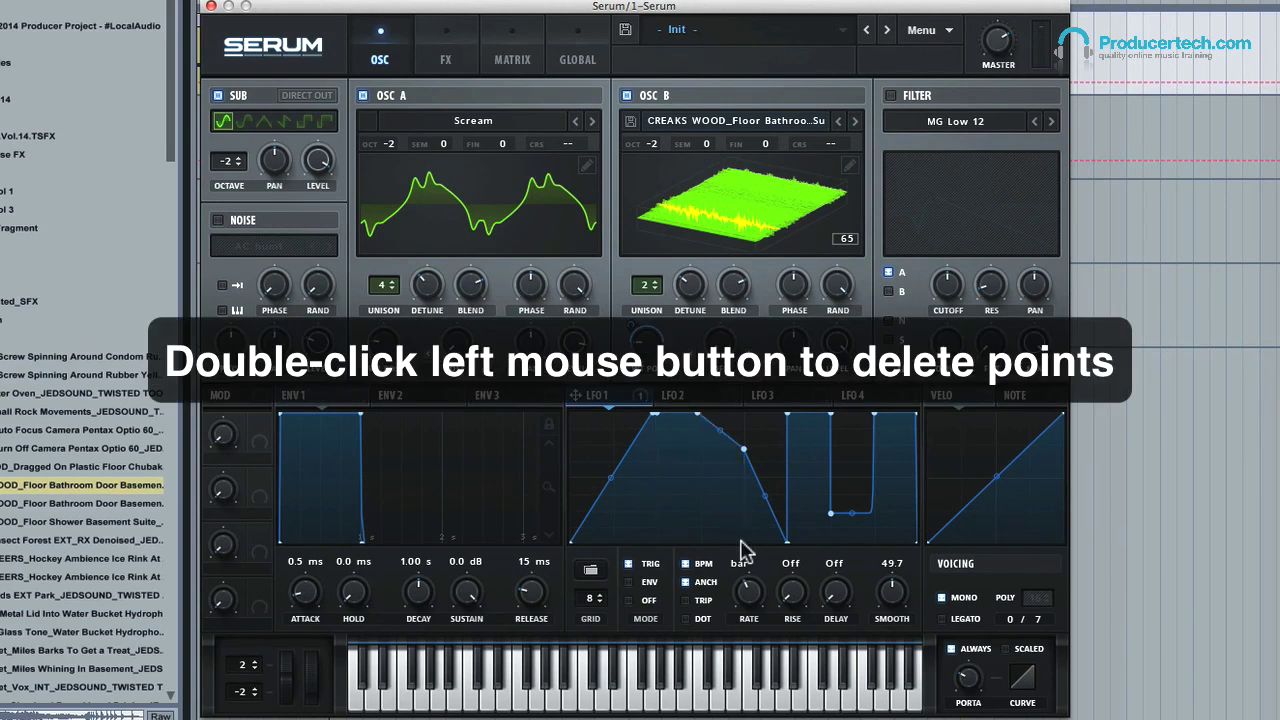
# - Raise the end of LFO 1's plateau to full height and lift the low point of the falling slope
pyautogui.moveTo(750, 447); pyautogui.dragTo(746, 400)
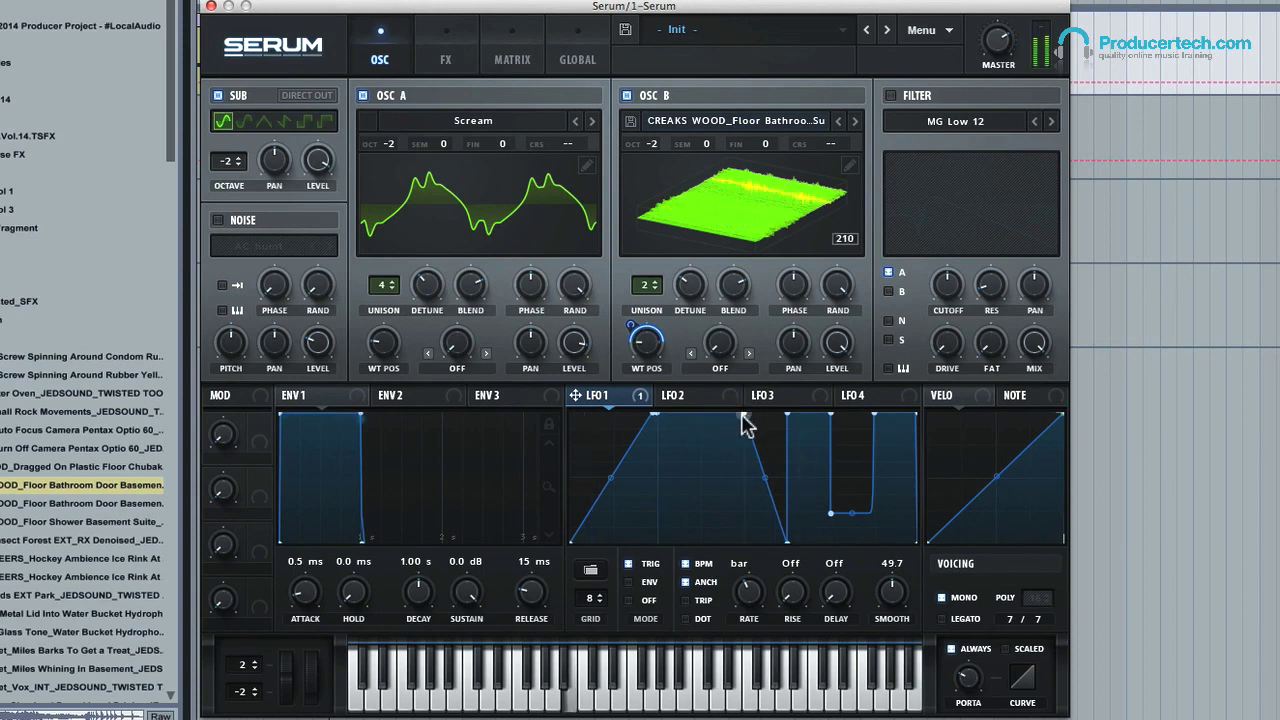
pyautogui.moveTo(745, 424); pyautogui.dragTo(700, 424)
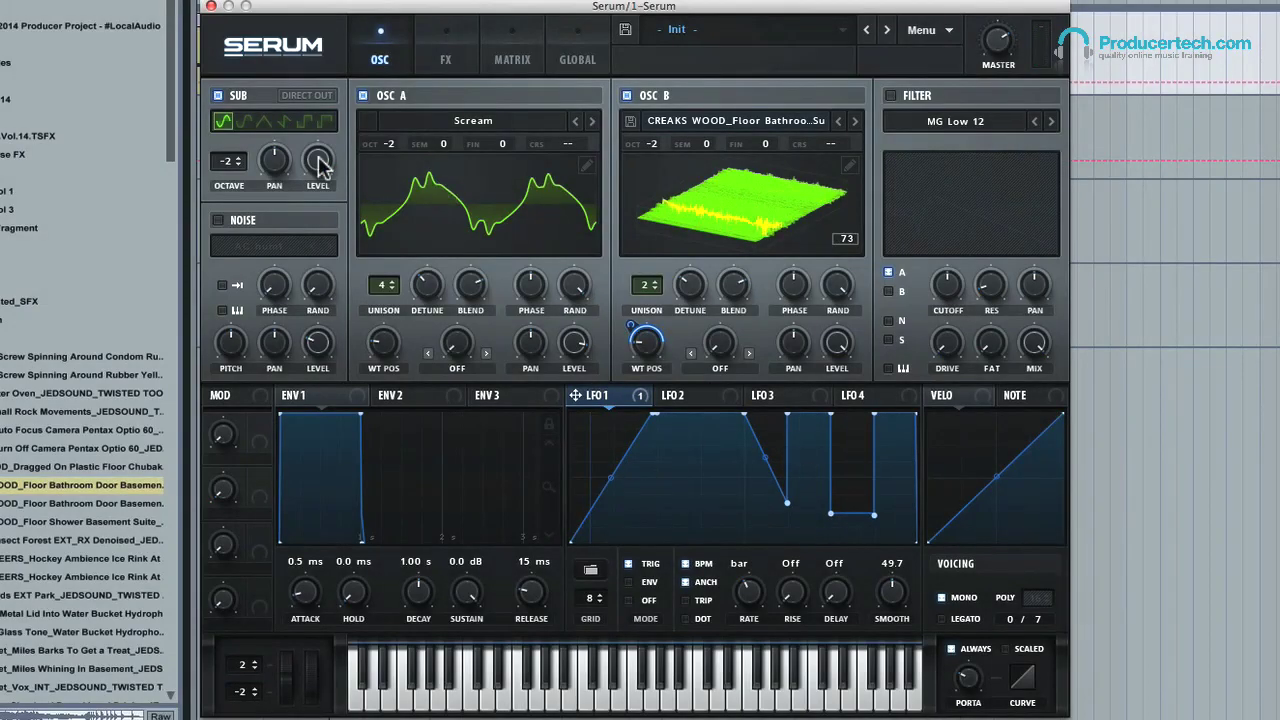
# - Turn off the sub and OSC A, and set OSC B's unison to 4 voices with adjusted detune
pyautogui.click(233, 99)
pyautogui.click(364, 97)
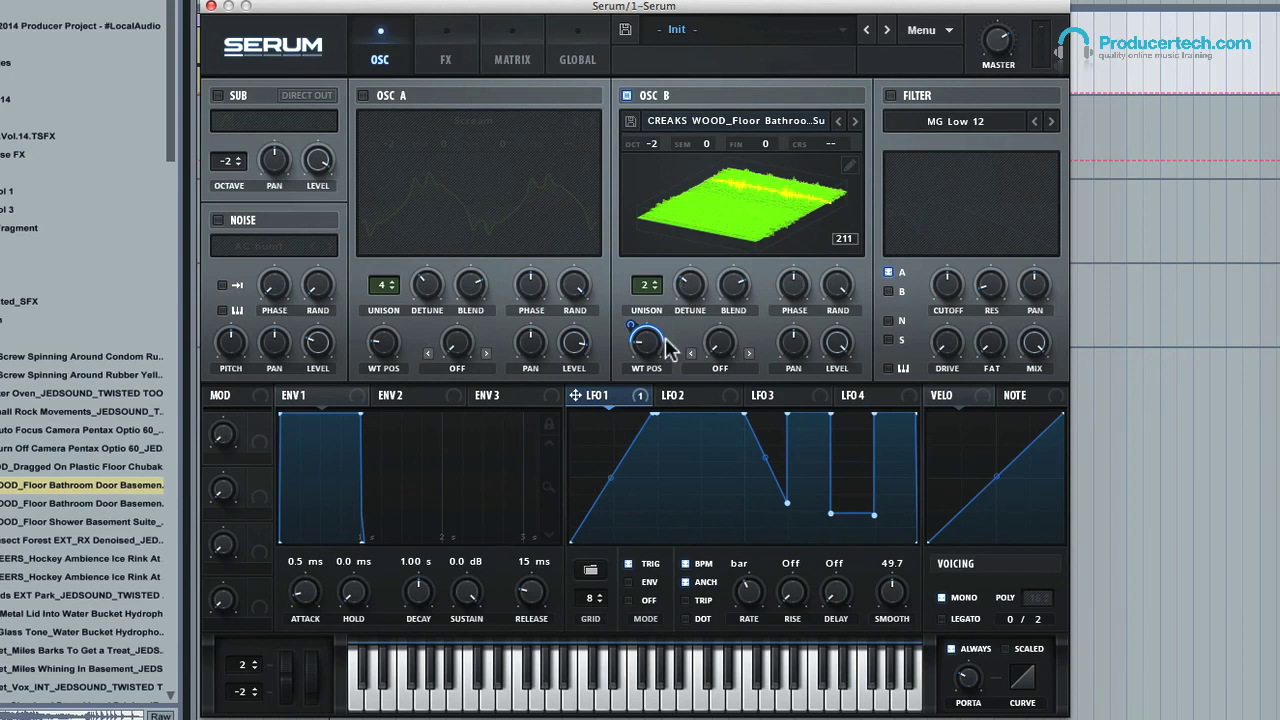
pyautogui.moveTo(648, 290); pyautogui.dragTo(648, 280)
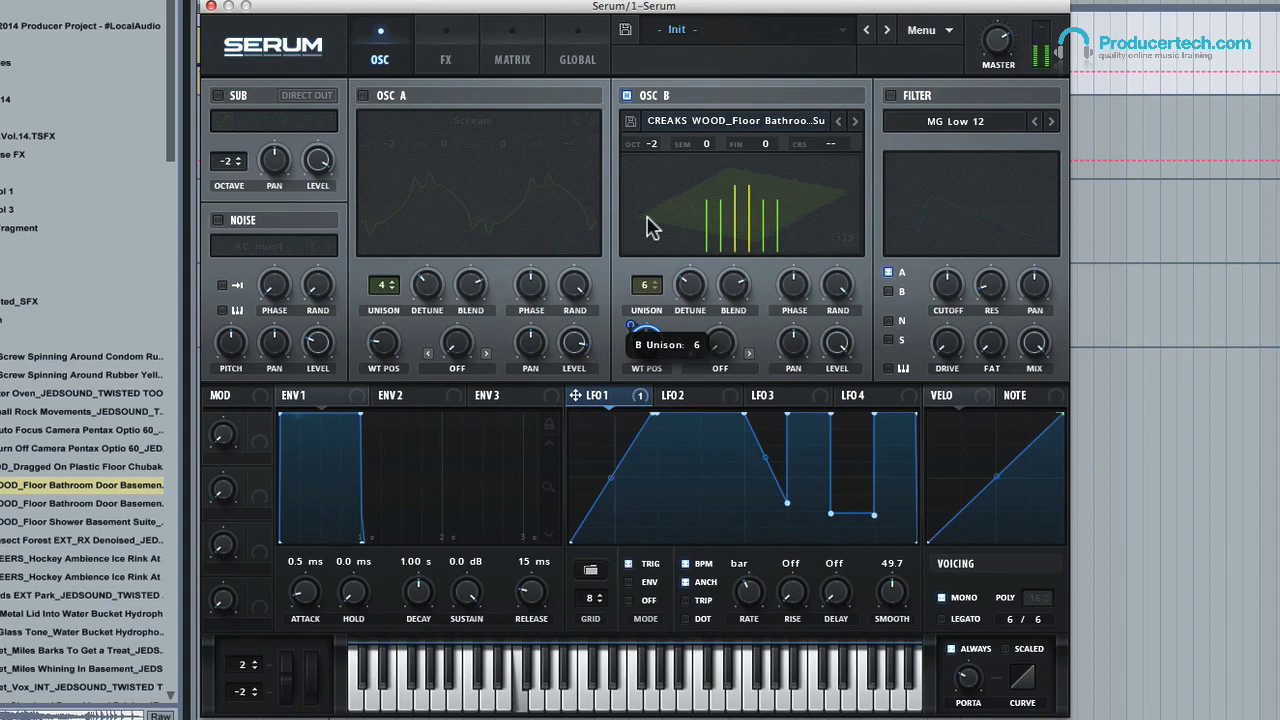
pyautogui.moveTo(648, 270); pyautogui.dragTo(648, 258)
pyautogui.moveTo(690, 300); pyautogui.dragTo(694, 360)
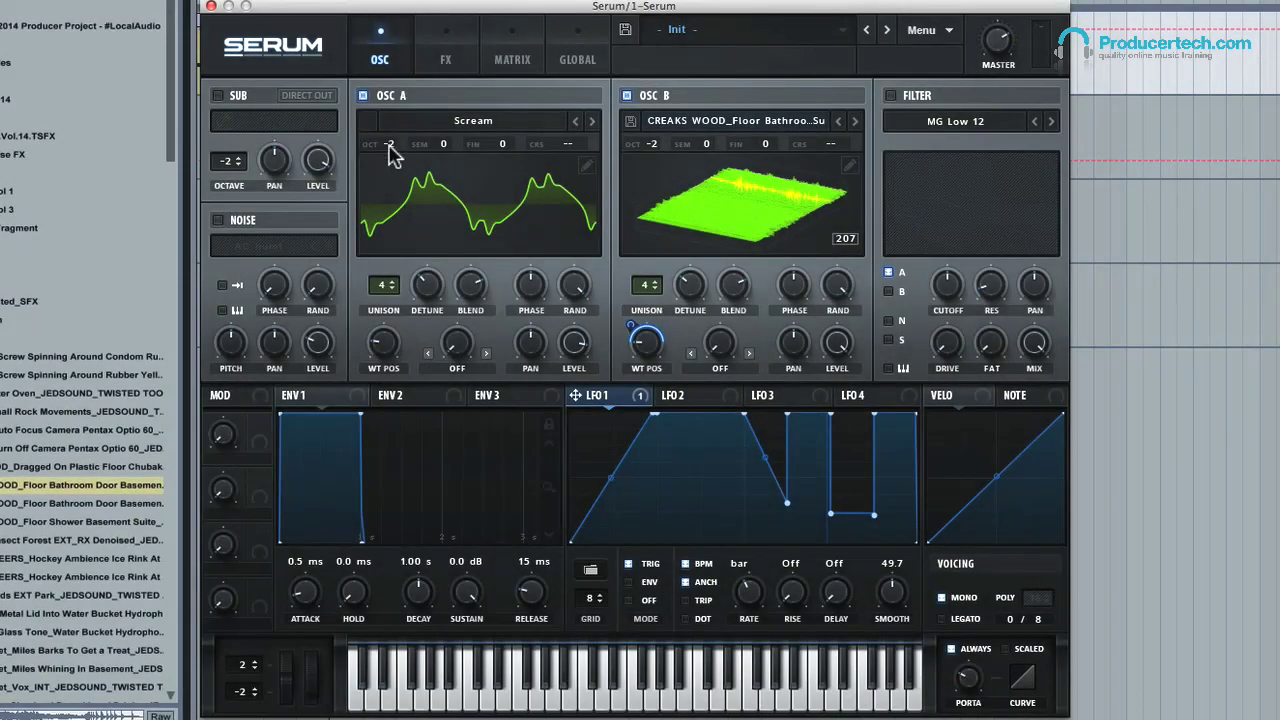
# - Lower OSC A's octave to -3
pyautogui.moveTo(391, 151); pyautogui.dragTo(395, 190)
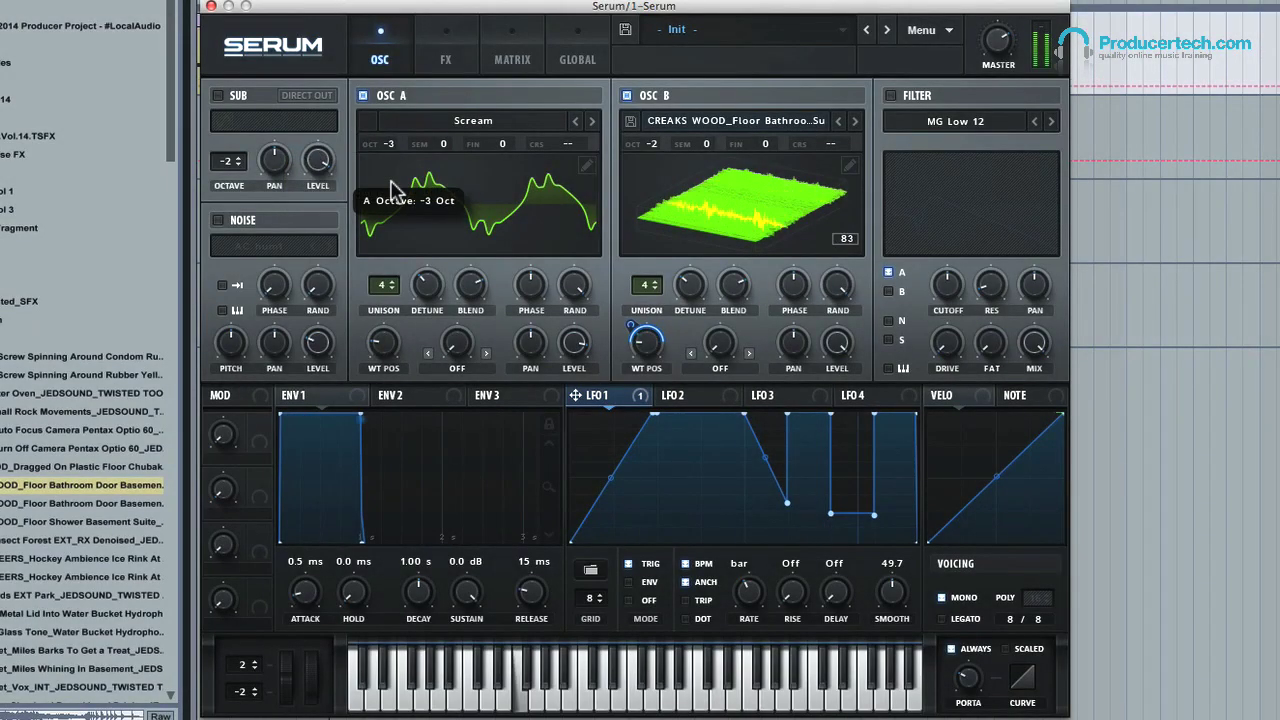
# - Turn the sub oscillator back on and adjust OSC A's wavetable position
pyautogui.click(217, 96)
pyautogui.moveTo(395, 148)
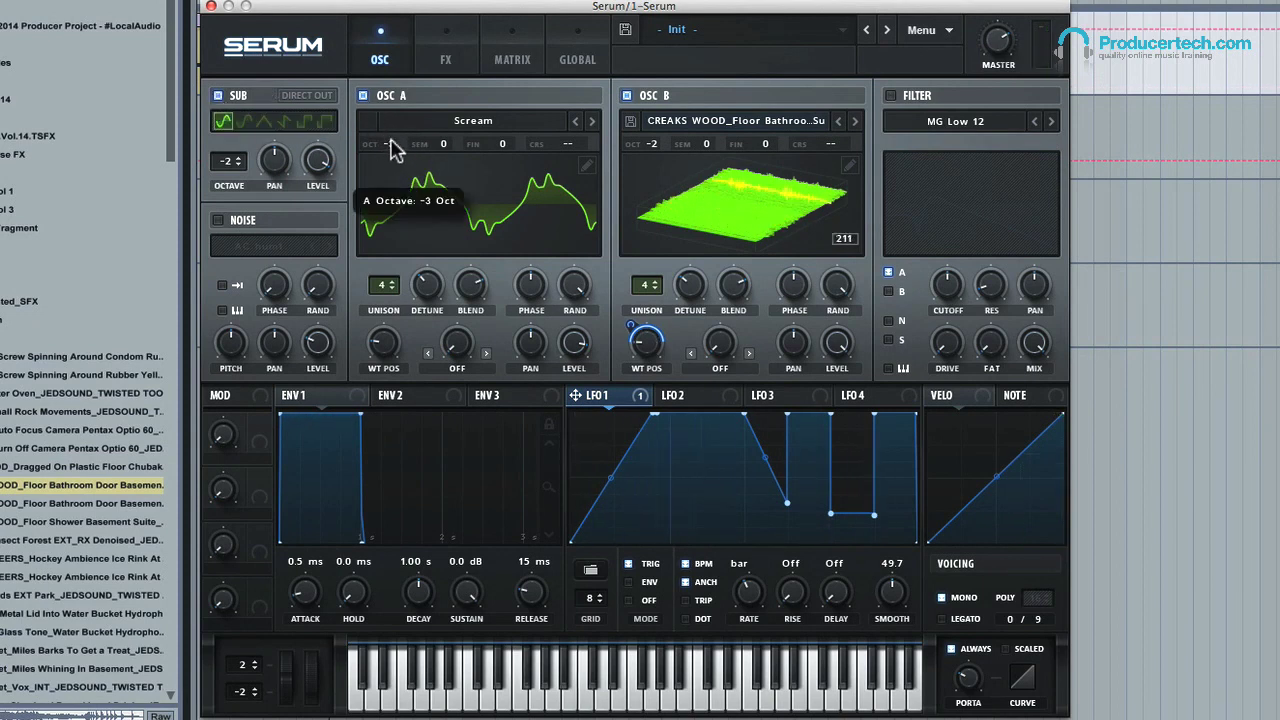
pyautogui.moveTo(384, 338); pyautogui.dragTo(398, 283)
pyautogui.moveTo(386, 343); pyautogui.dragTo(398, 400)
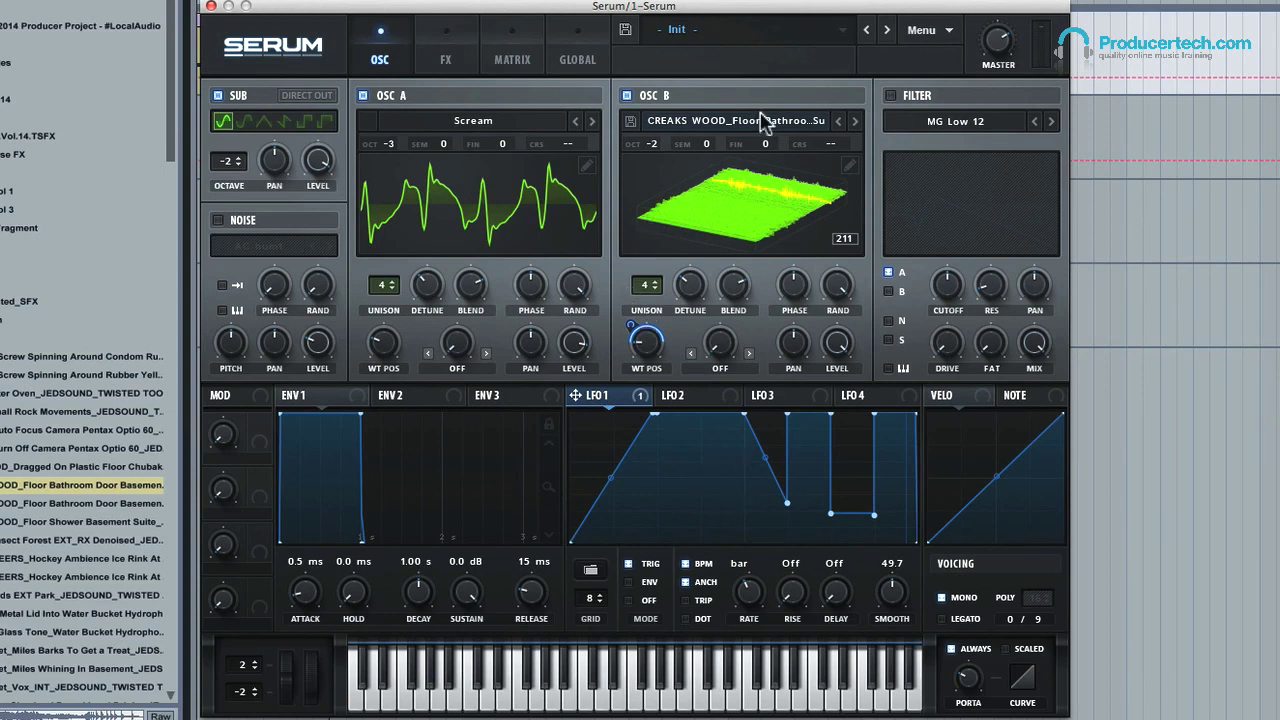
# - Assign LFO 1 to OSC A's wavetable position and adjust the base position
pyautogui.moveTo(577, 400)
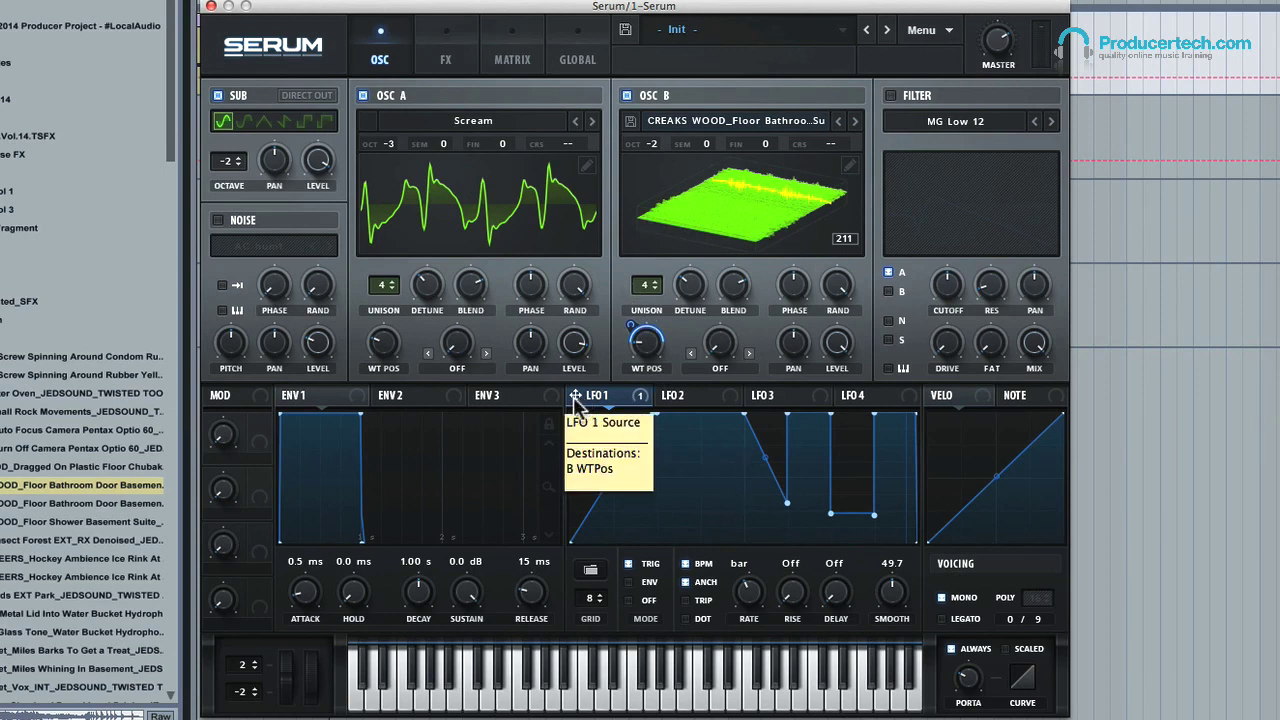
pyautogui.moveTo(577, 398); pyautogui.dragTo(376, 348)
pyautogui.moveTo(368, 326)
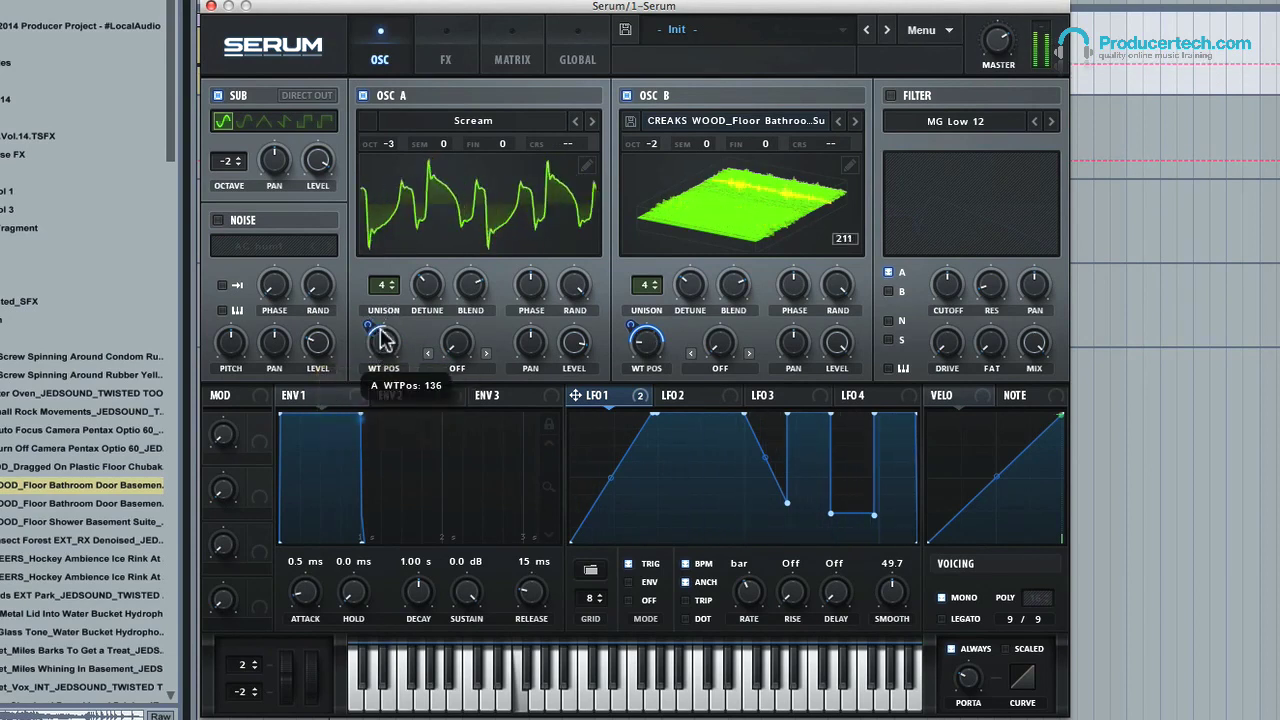
pyautogui.moveTo(381, 348); pyautogui.dragTo(372, 283)
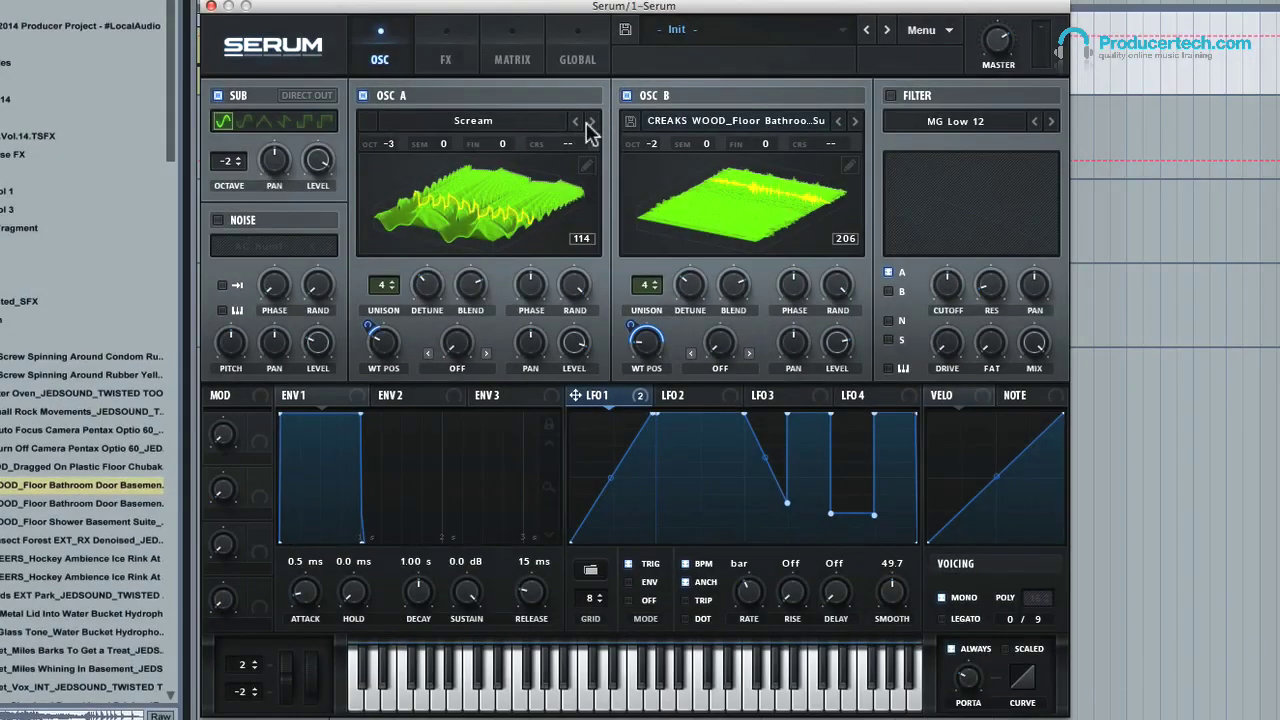
# - Change OSC A's wavetable to Shrats and its octave to -2
pyautogui.click(555, 124)
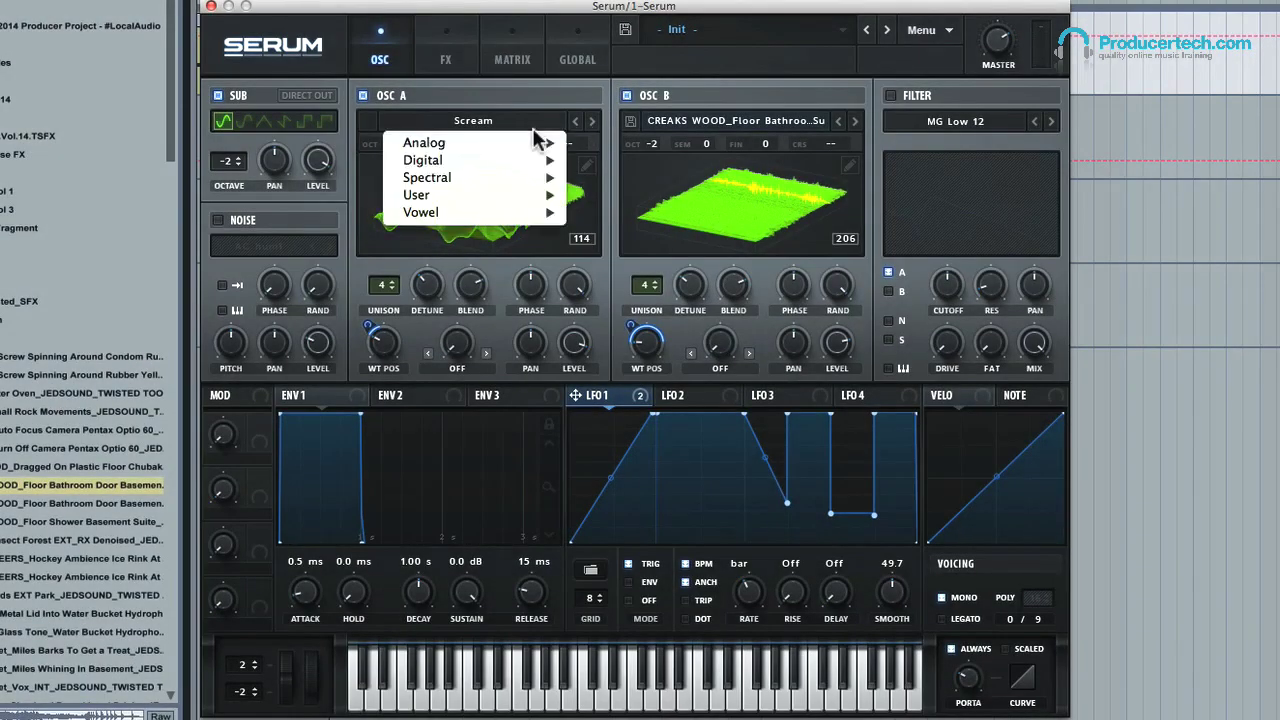
pyautogui.moveTo(512, 160)
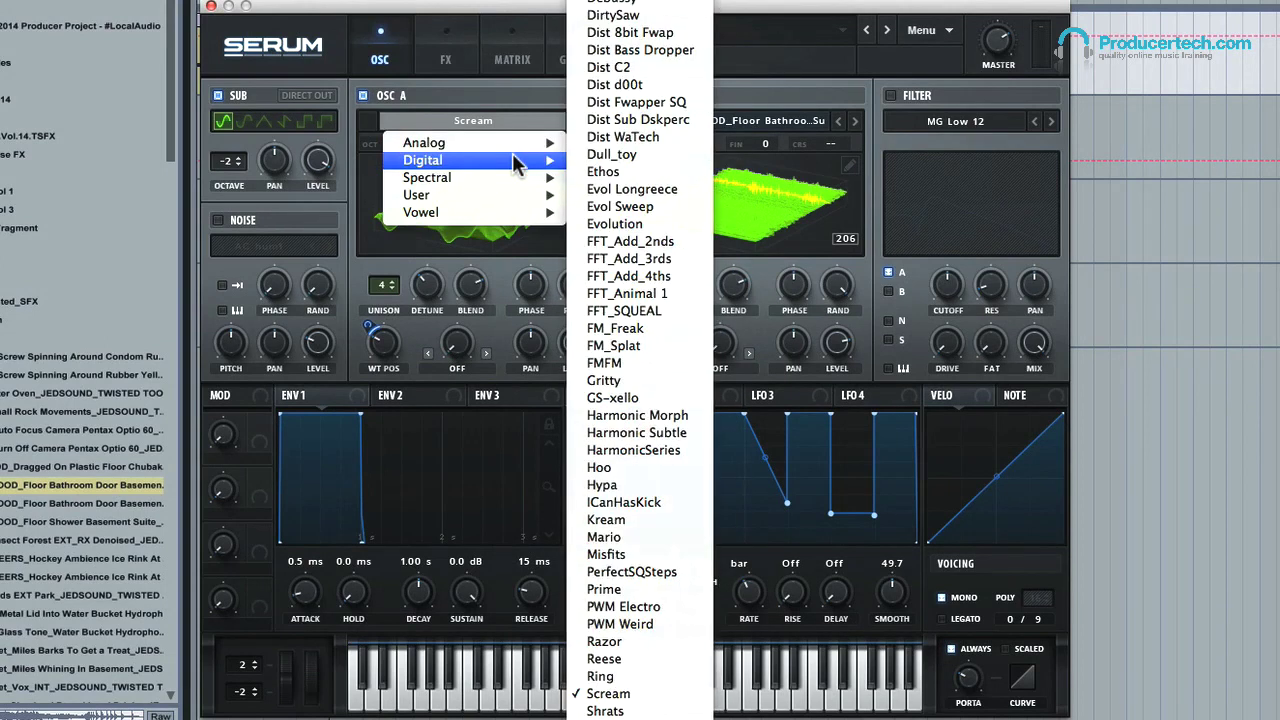
pyautogui.click(510, 95)
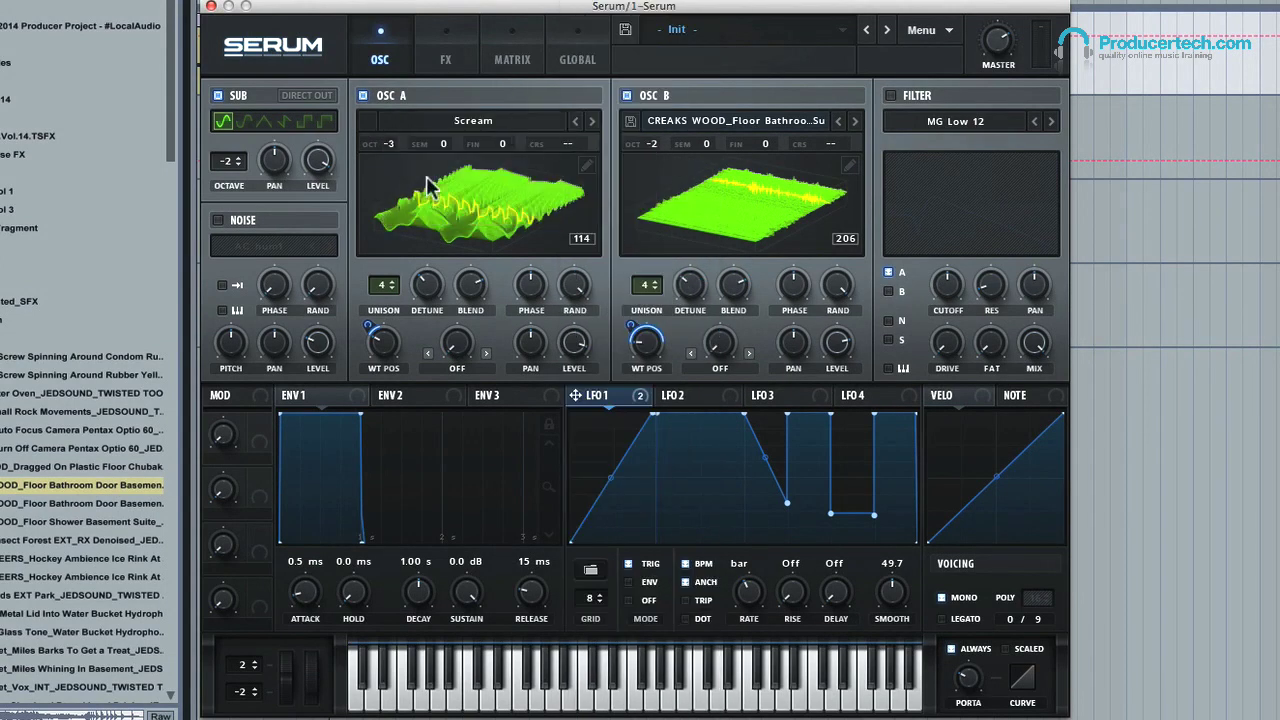
pyautogui.click(592, 122)
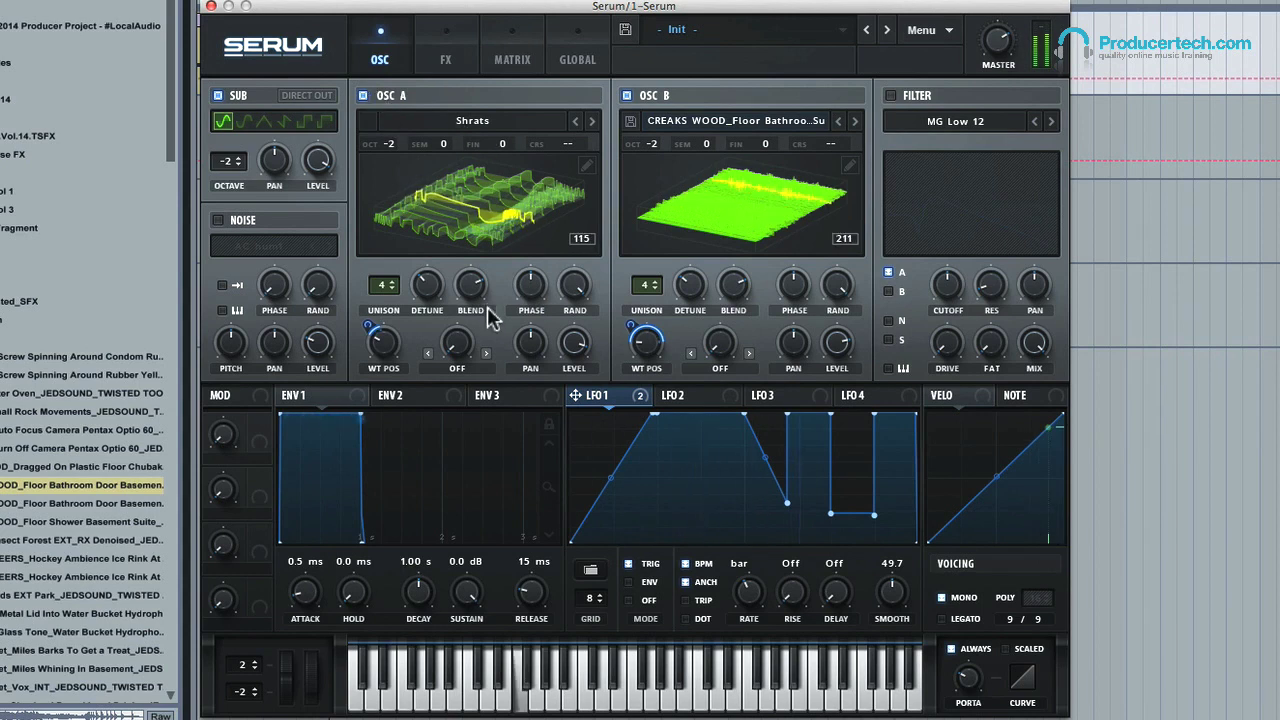
# - Raise OSC A's wavetable position and readjust the amount of LFO 1 modulation on it
pyautogui.moveTo(388, 390); pyautogui.dragTo(388, 297)
pyautogui.moveTo(370, 318)
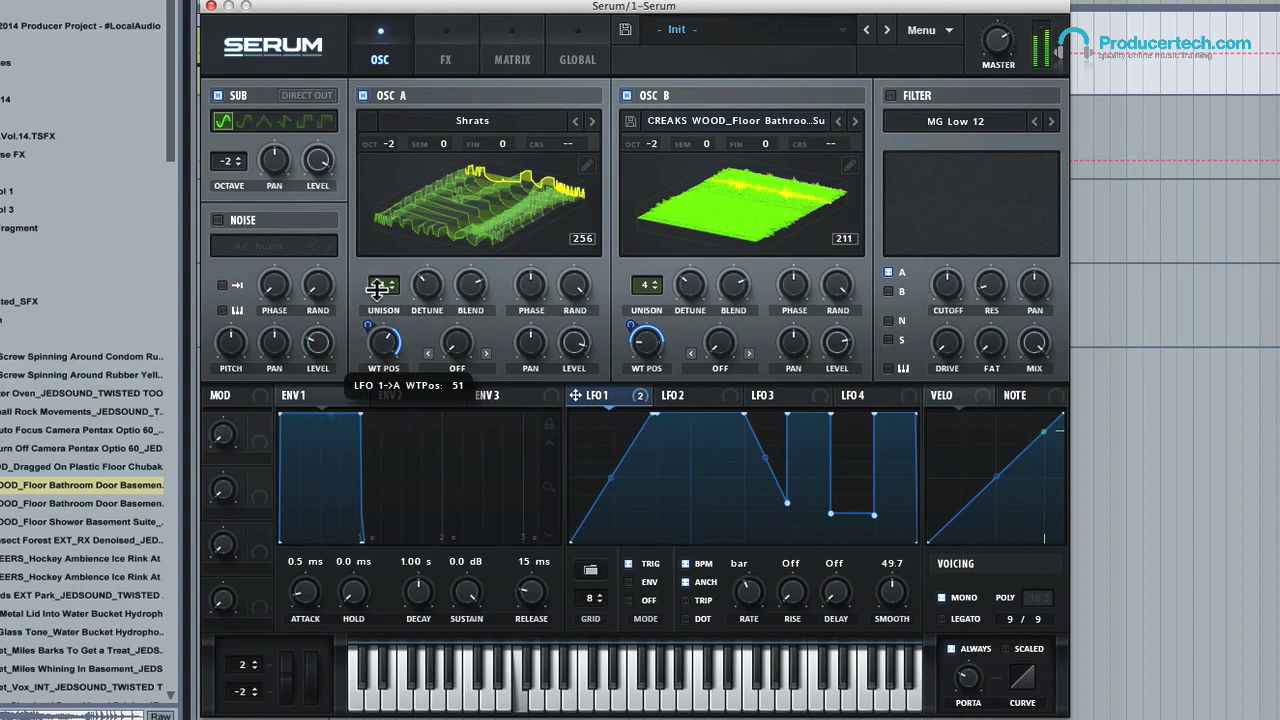
# - Pan OSC A slightly left and OSC B slightly right, and adjust OSC B's level
pyautogui.moveTo(588, 375)
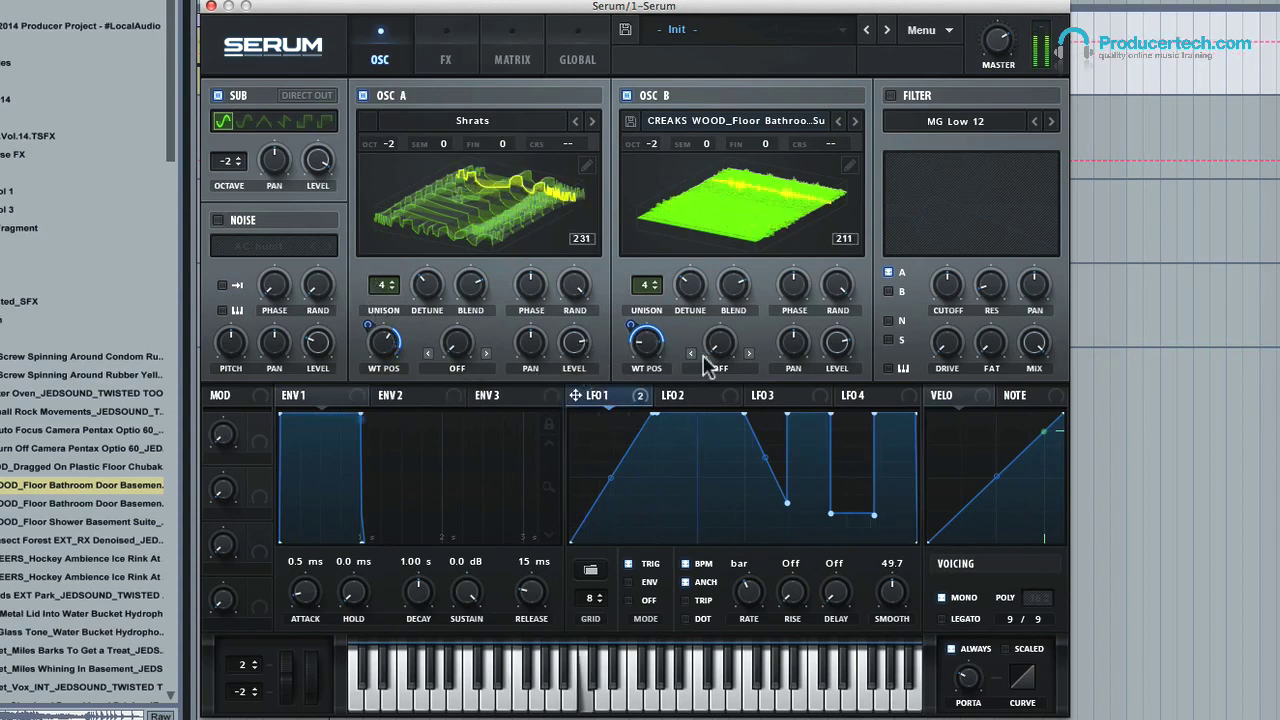
pyautogui.moveTo(533, 366)
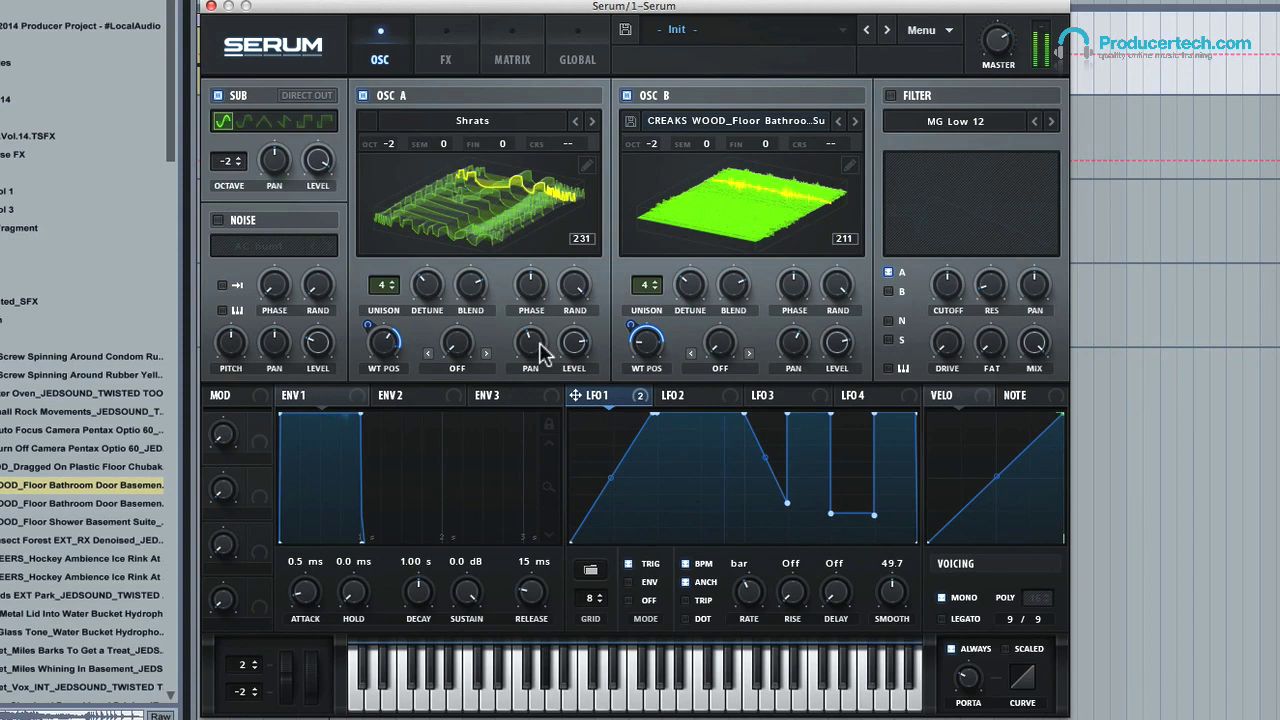
pyautogui.moveTo(800, 358)
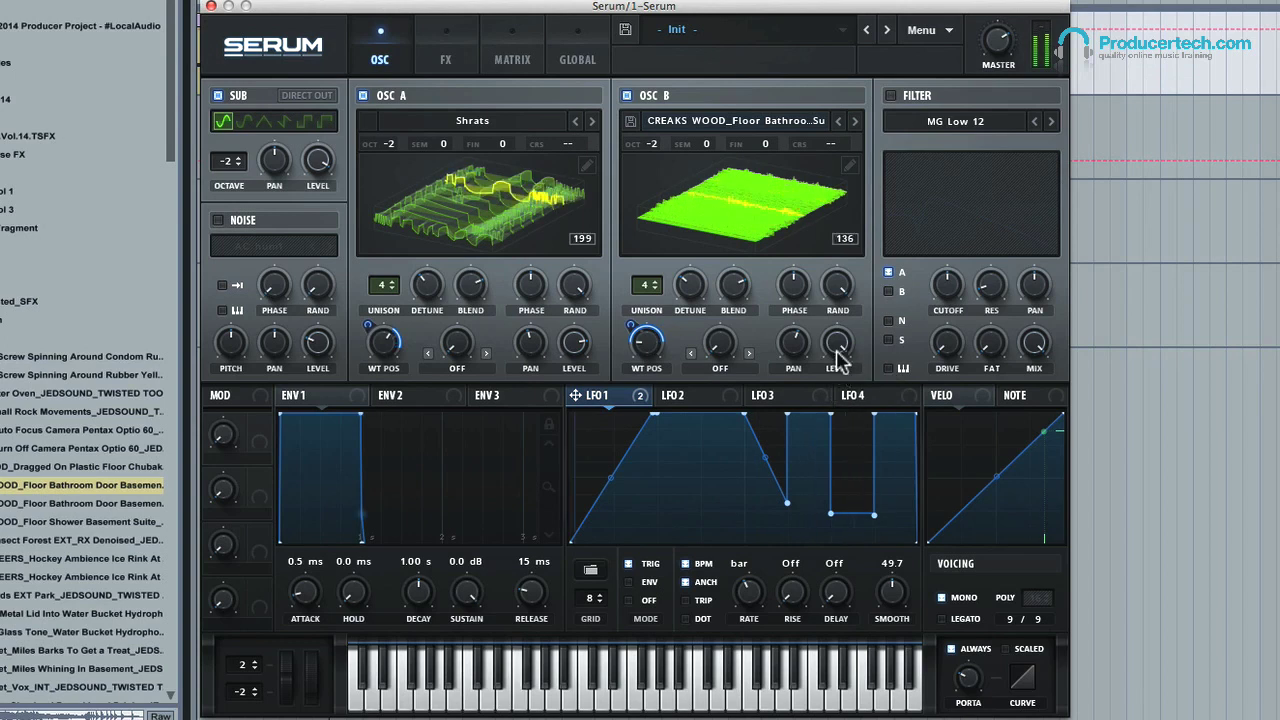
pyautogui.moveTo(836, 370)
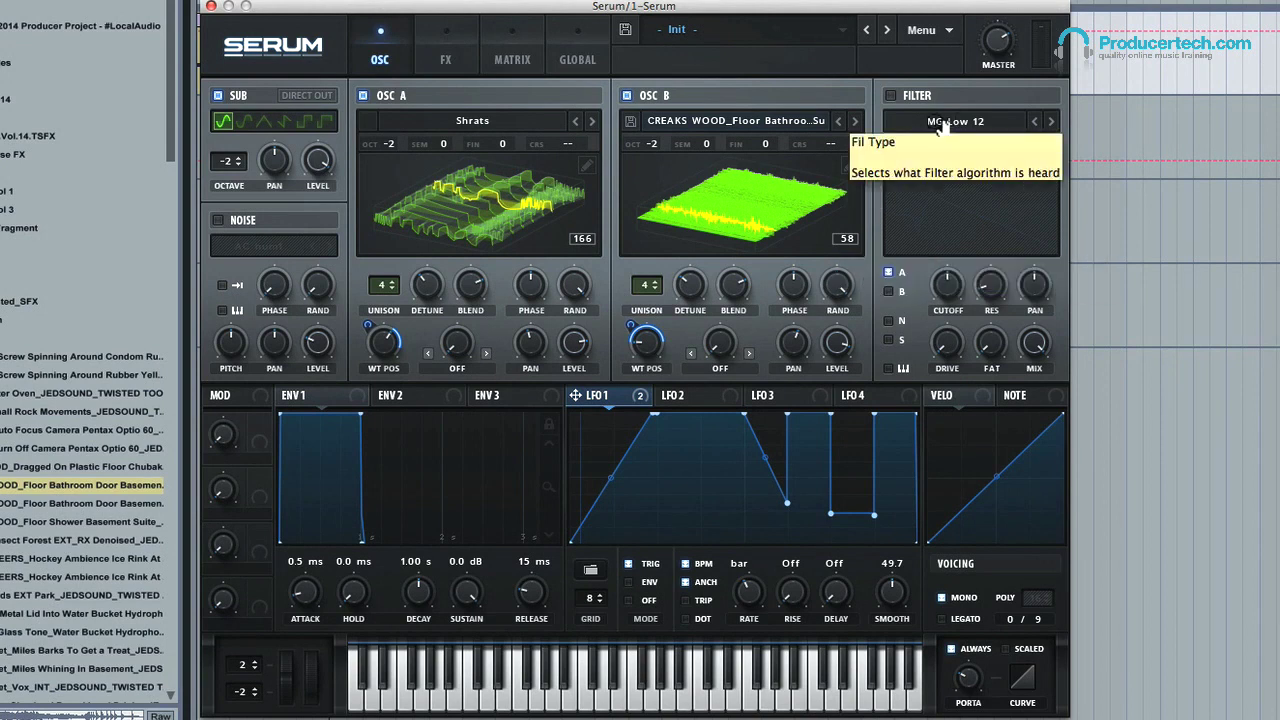
# - Enable the filter with the MG Low 12 type and raise its cutoff
pyautogui.click(890, 95)
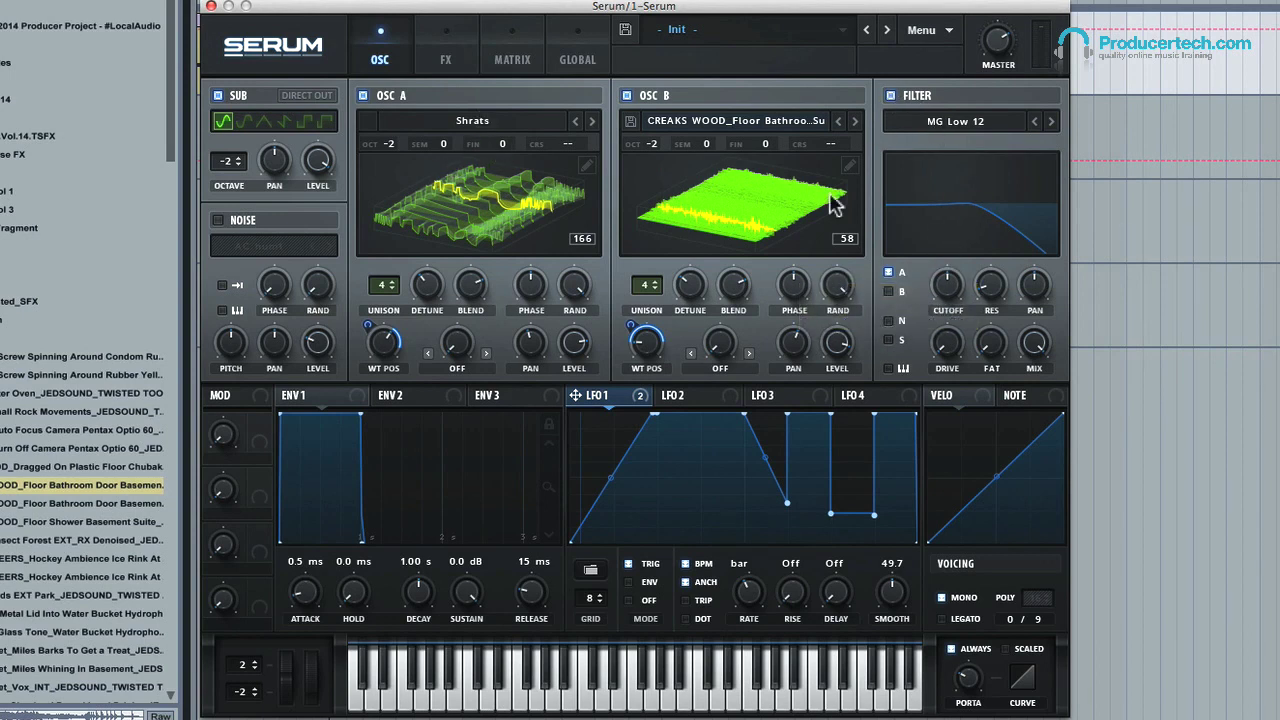
pyautogui.moveTo(950, 298); pyautogui.dragTo(986, 355)
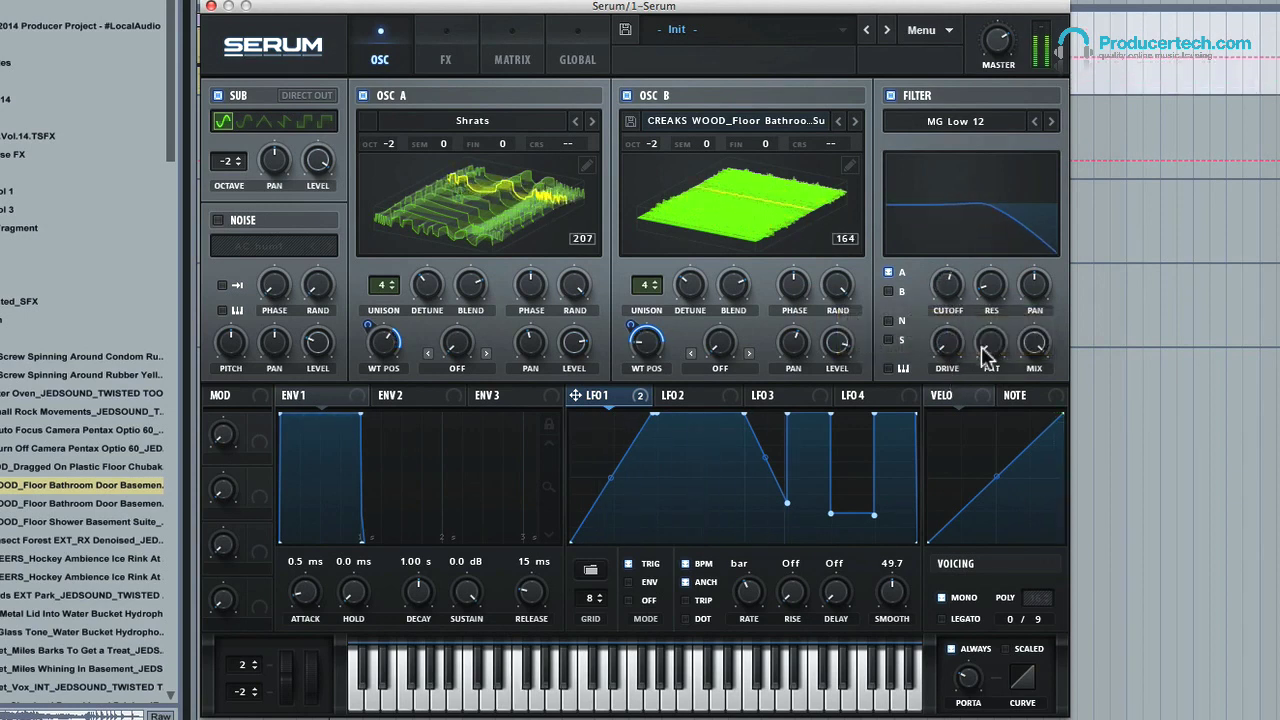
pyautogui.moveTo(990, 230); pyautogui.dragTo(955, 290)
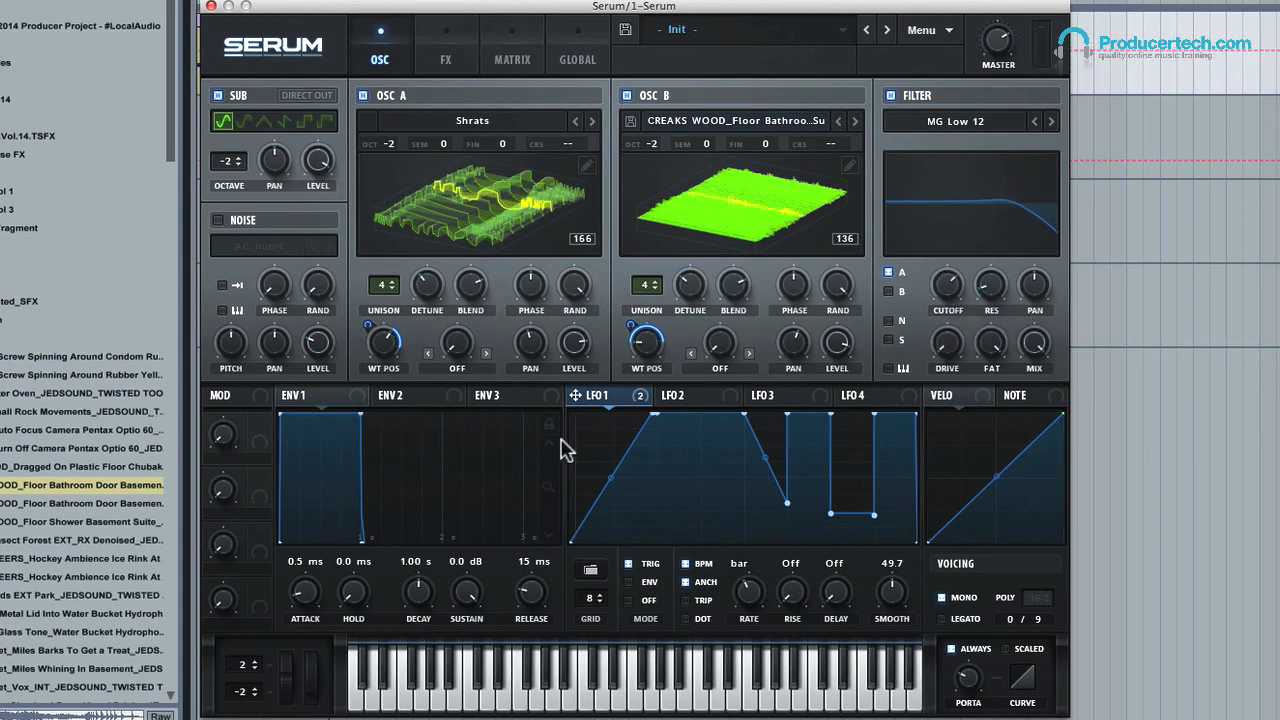
# - Modulate the filter cutoff with Env 2, setting its decay to 396 ms, sustain to 50.45% and release to 443 ms
pyautogui.click(420, 400)
pyautogui.moveTo(382, 396); pyautogui.dragTo(932, 272)
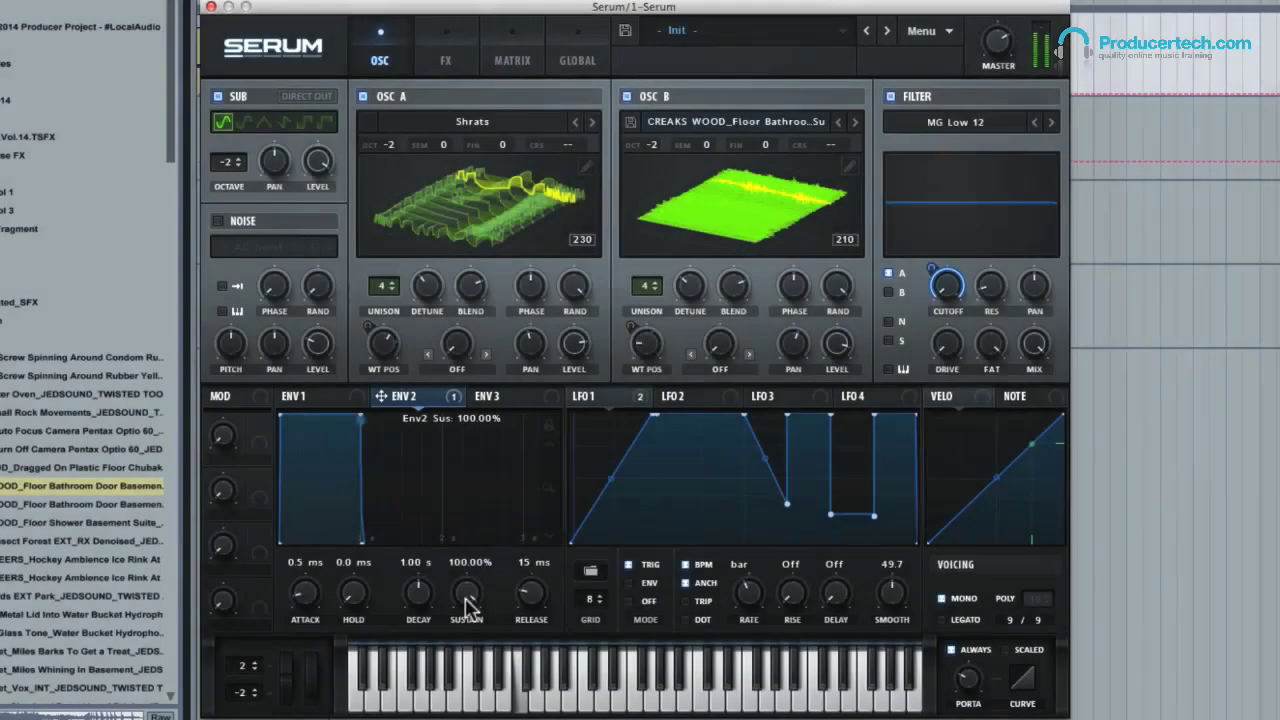
pyautogui.moveTo(457, 606); pyautogui.dragTo(471, 709)
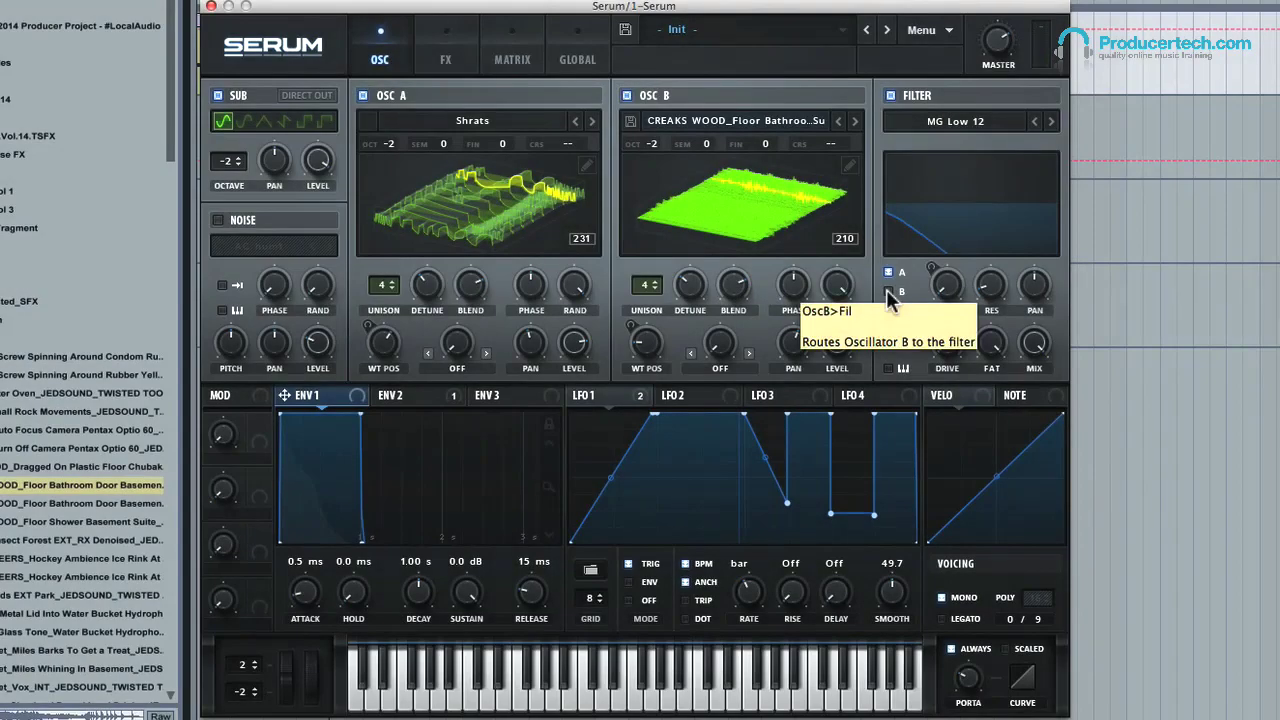
# - Route OSC B into the filter and change the filter type to HP 12 from the Multi group
pyautogui.click(887, 292)
pyautogui.click(888, 292)
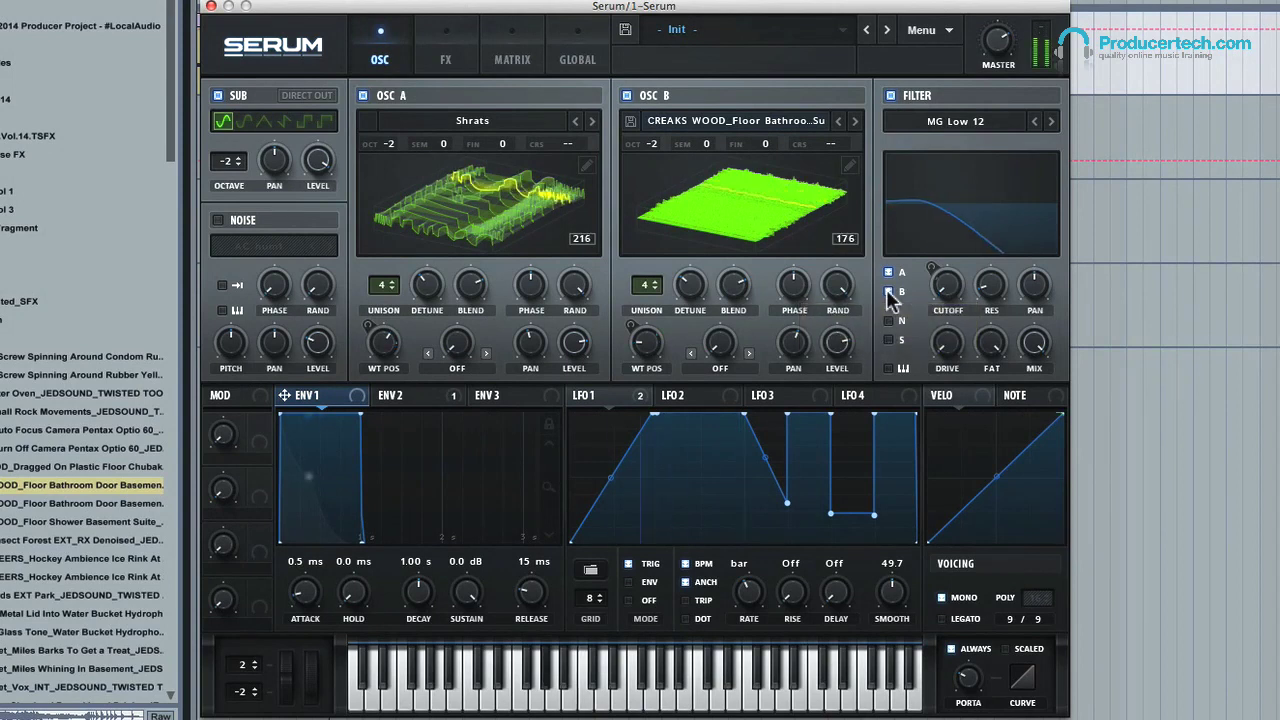
pyautogui.click(990, 120)
pyautogui.moveTo(968, 142)
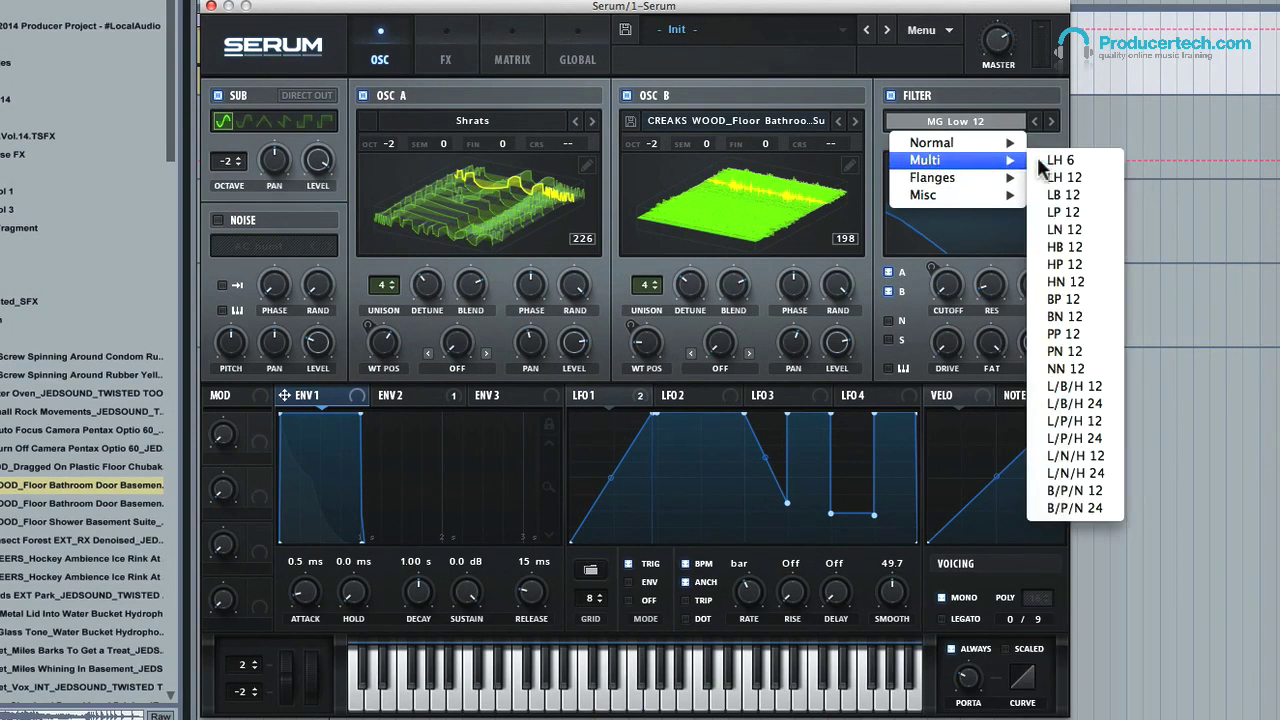
pyautogui.click(1064, 264)
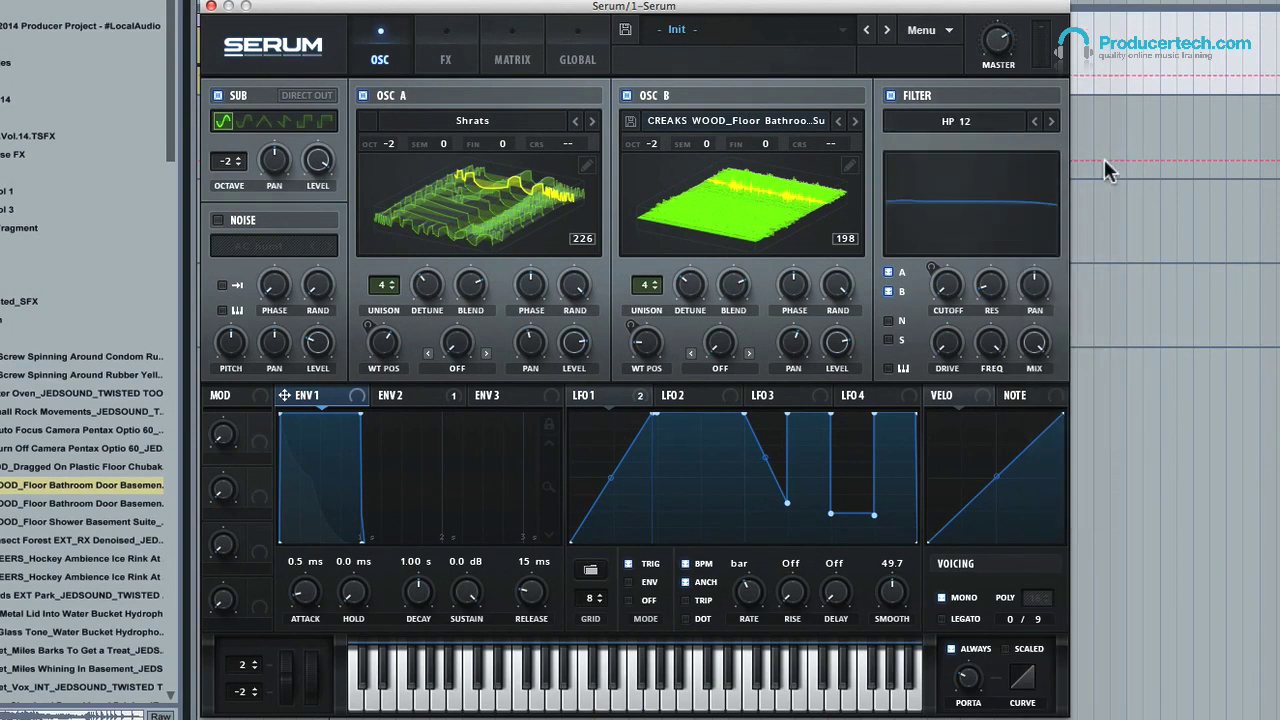
# - Audition the following Multi filter types one by one and settle on NN 12
pyautogui.click(1052, 121)
pyautogui.click(1052, 121)
pyautogui.click(1052, 121)
pyautogui.click(1053, 122)
pyautogui.click(1053, 122)
pyautogui.click(1053, 122)
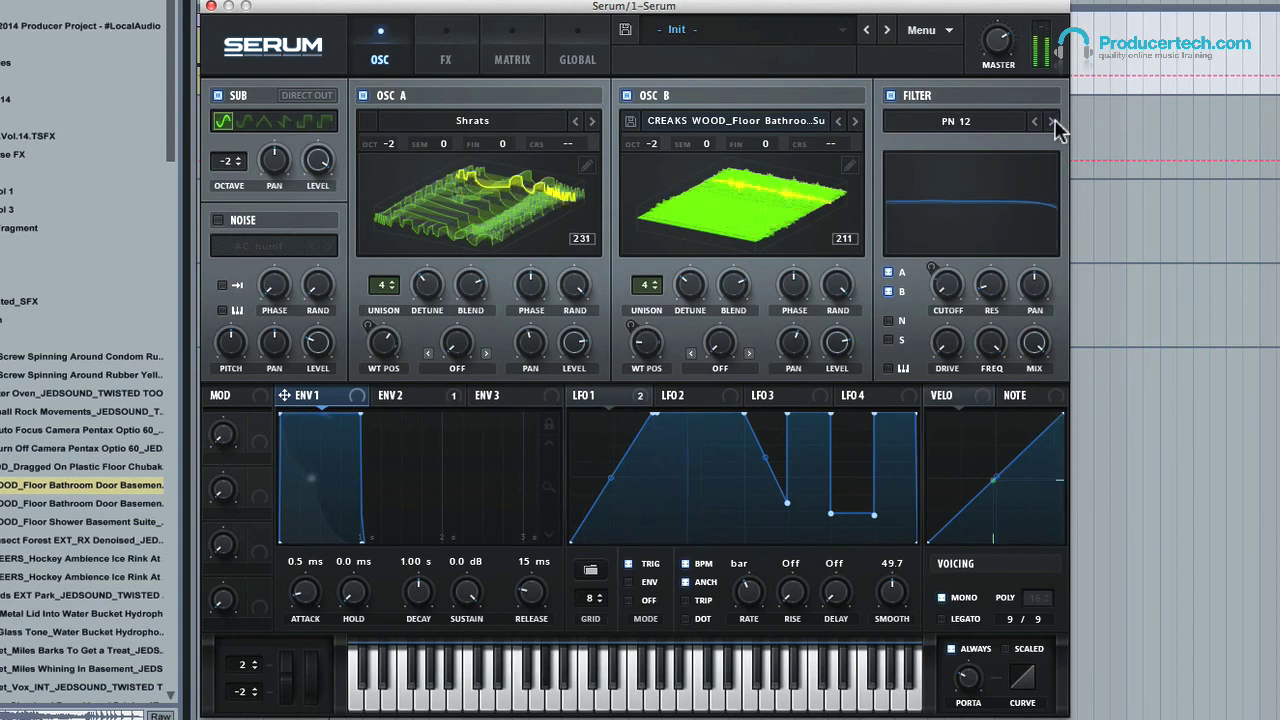
pyautogui.click(1053, 122)
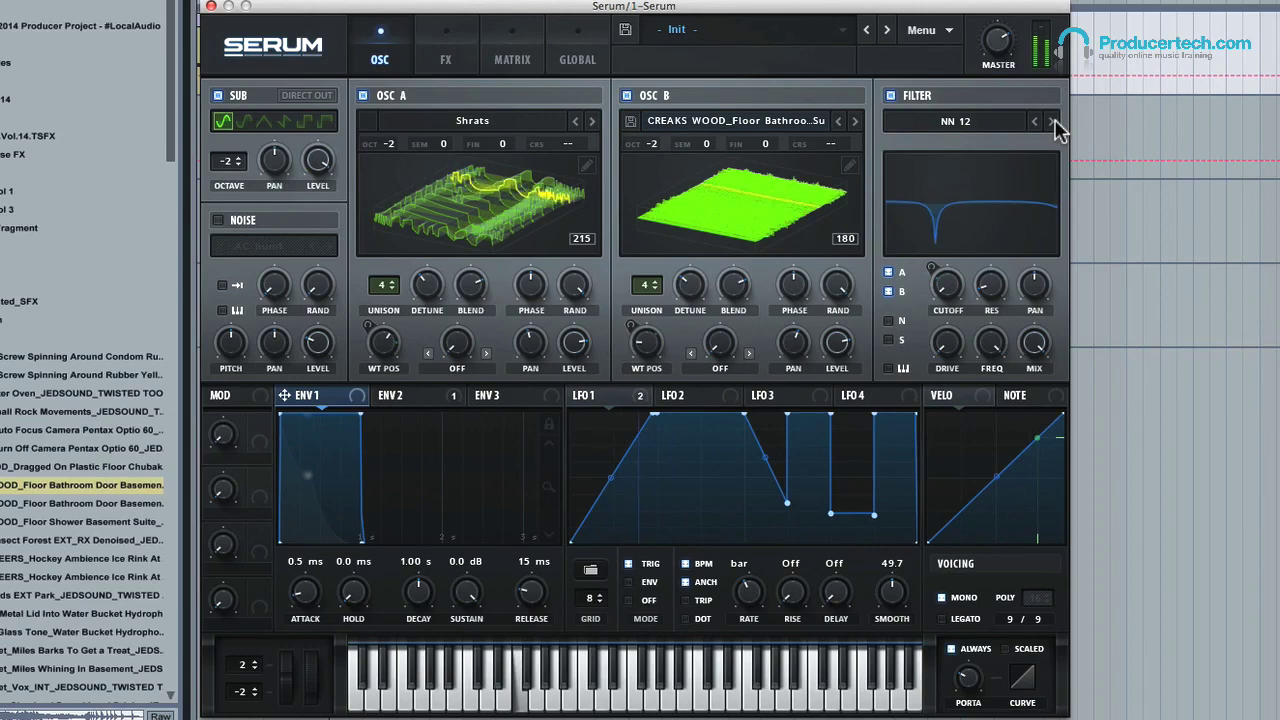
pyautogui.click(1053, 122)
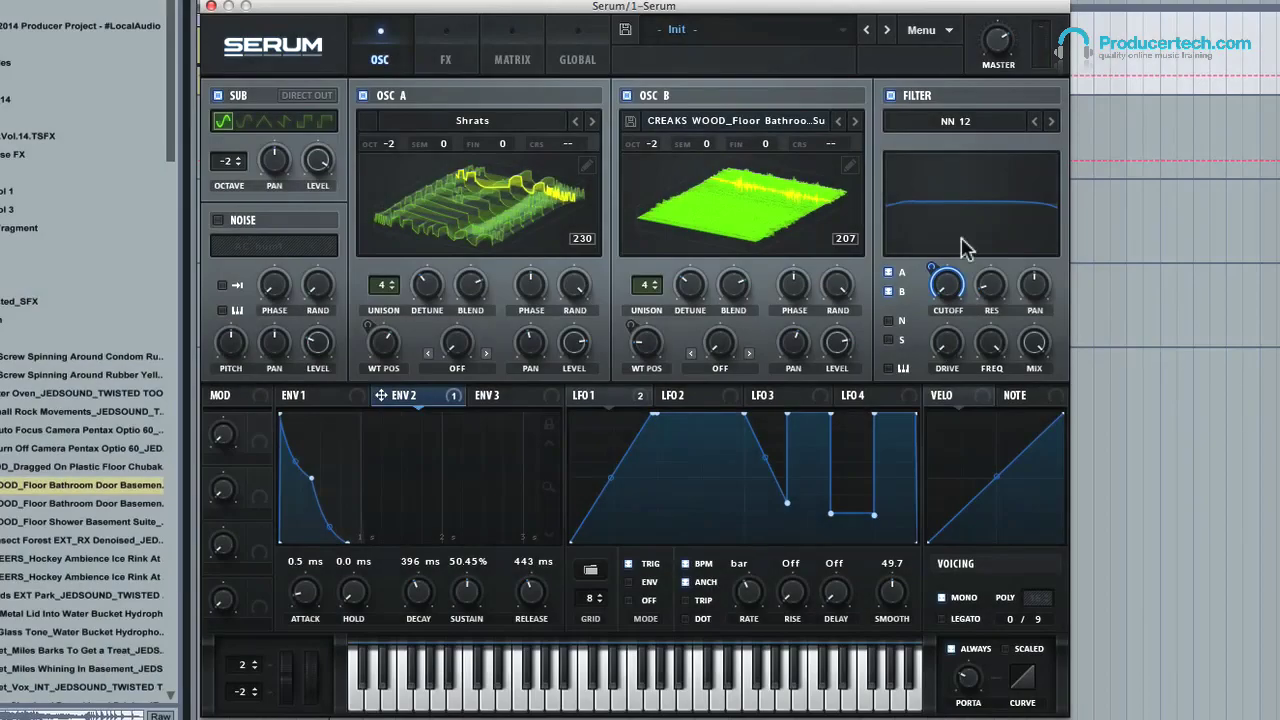
# - Remove all modulators from the filter cutoff and modulate it with LFO 2 at a one-bar rate instead
pyautogui.rightClick(951, 284)
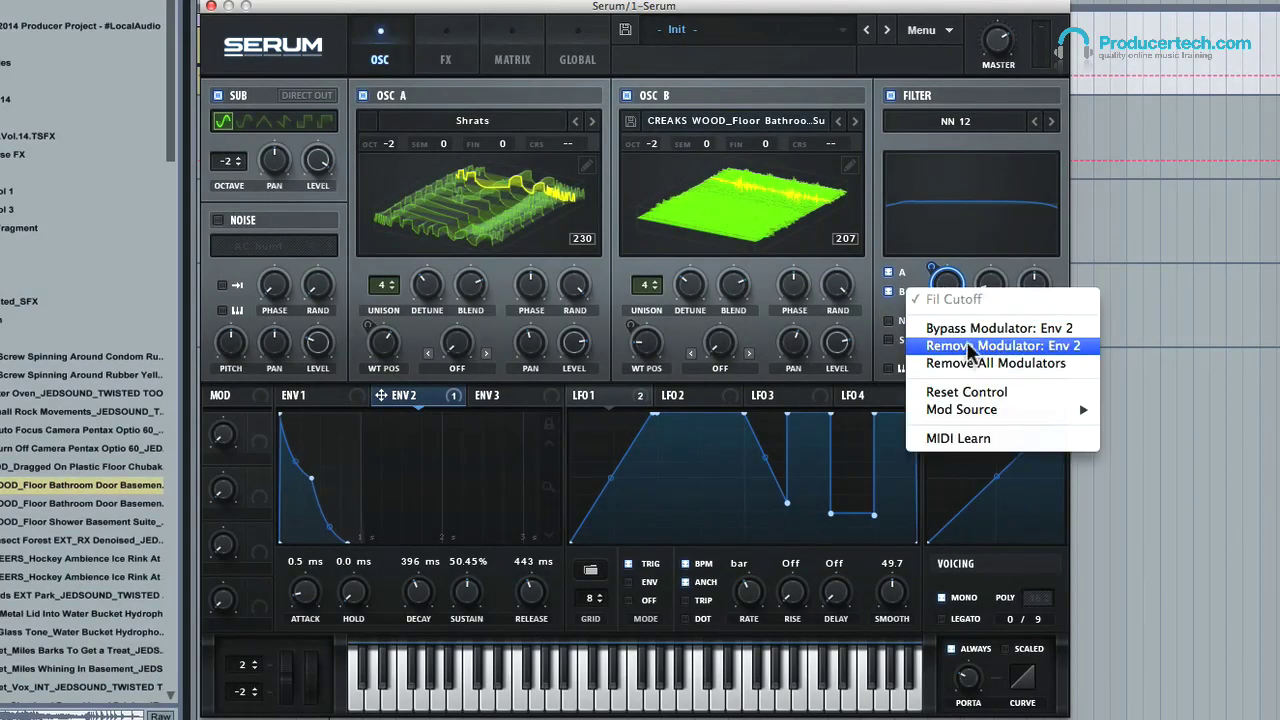
pyautogui.click(990, 365)
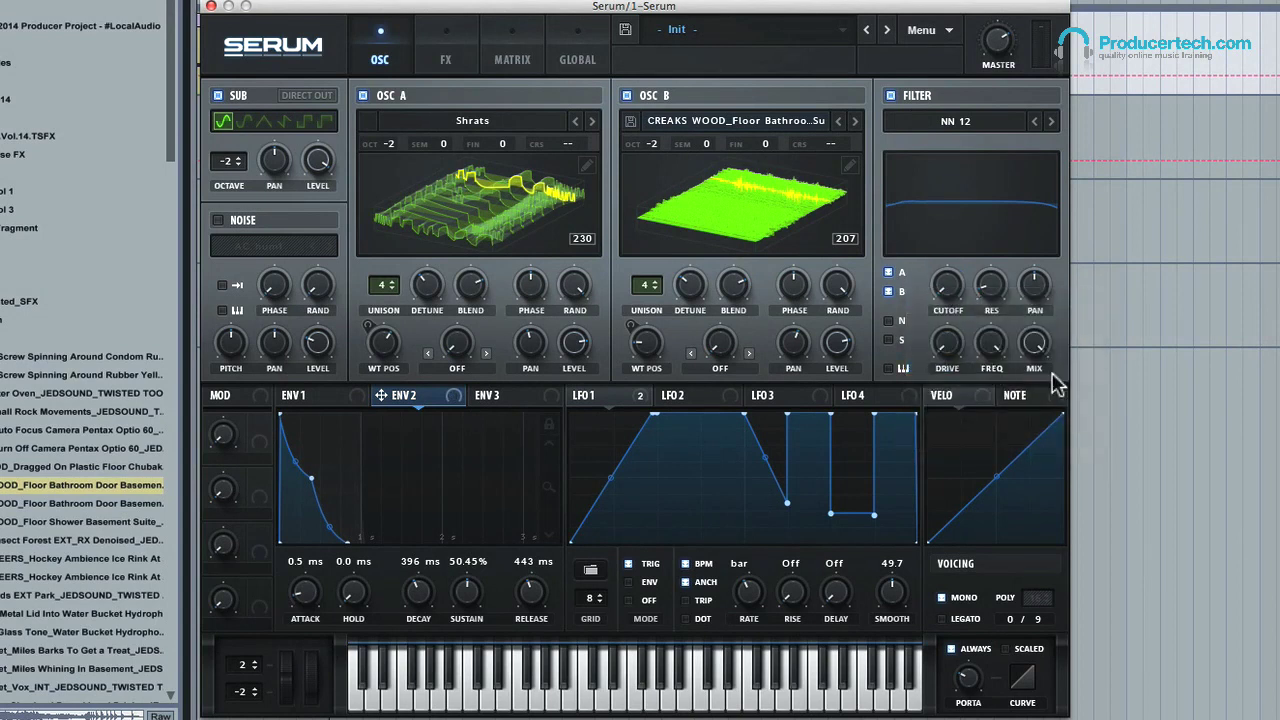
pyautogui.click(712, 398)
pyautogui.moveTo(665, 396); pyautogui.dragTo(940, 284)
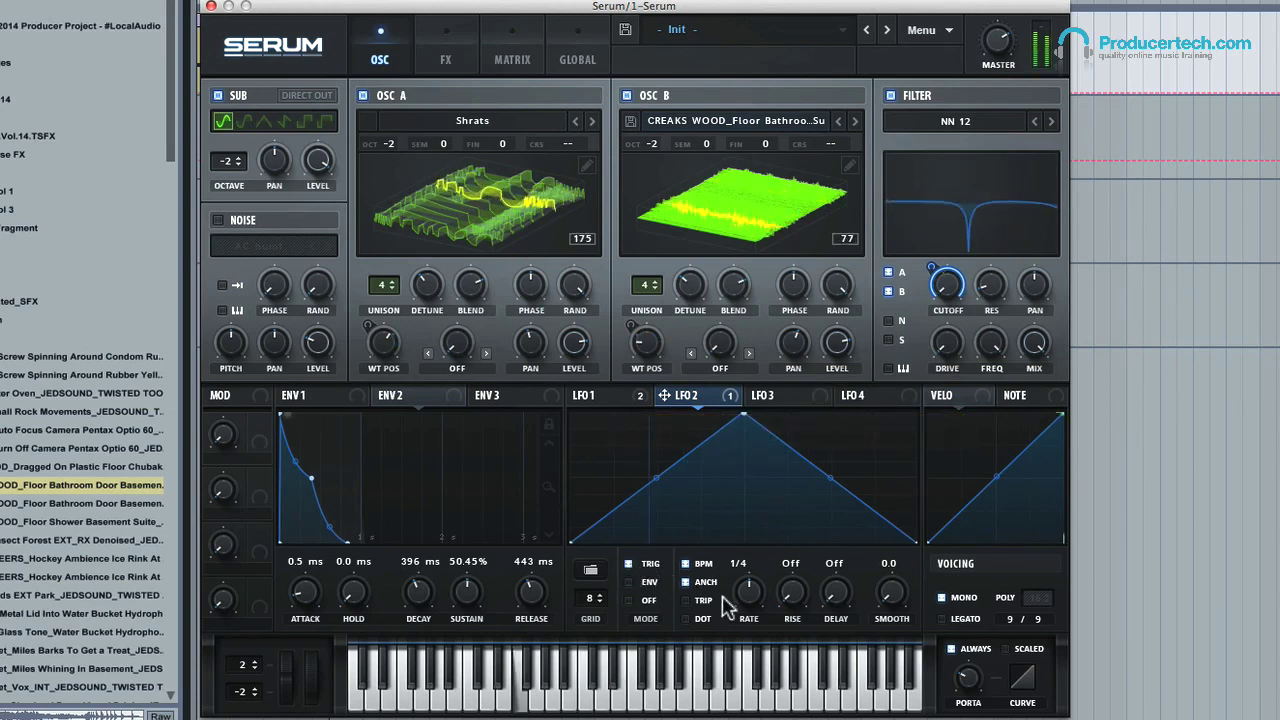
pyautogui.moveTo(757, 625); pyautogui.dragTo(755, 618)
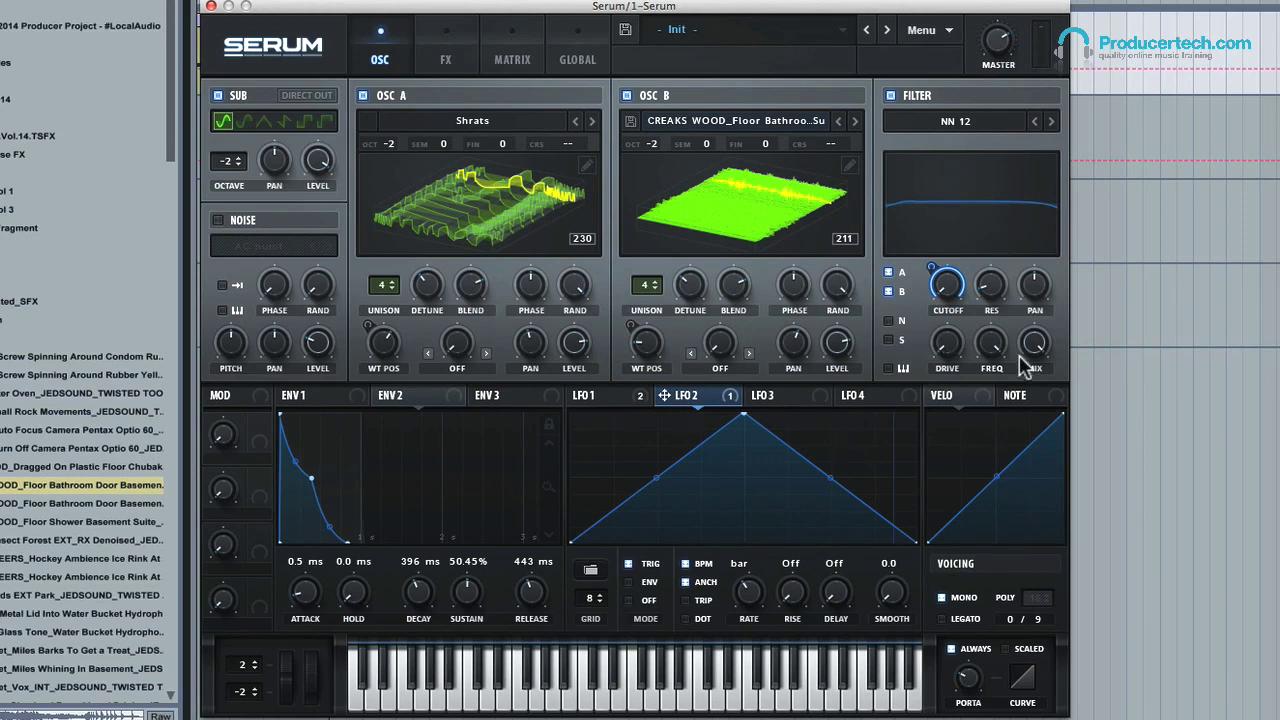
# - Assign LFO 2 to the filter's FREQ control as well and set FREQ to 93%
pyautogui.moveTo(1028, 528); pyautogui.dragTo(998, 345)
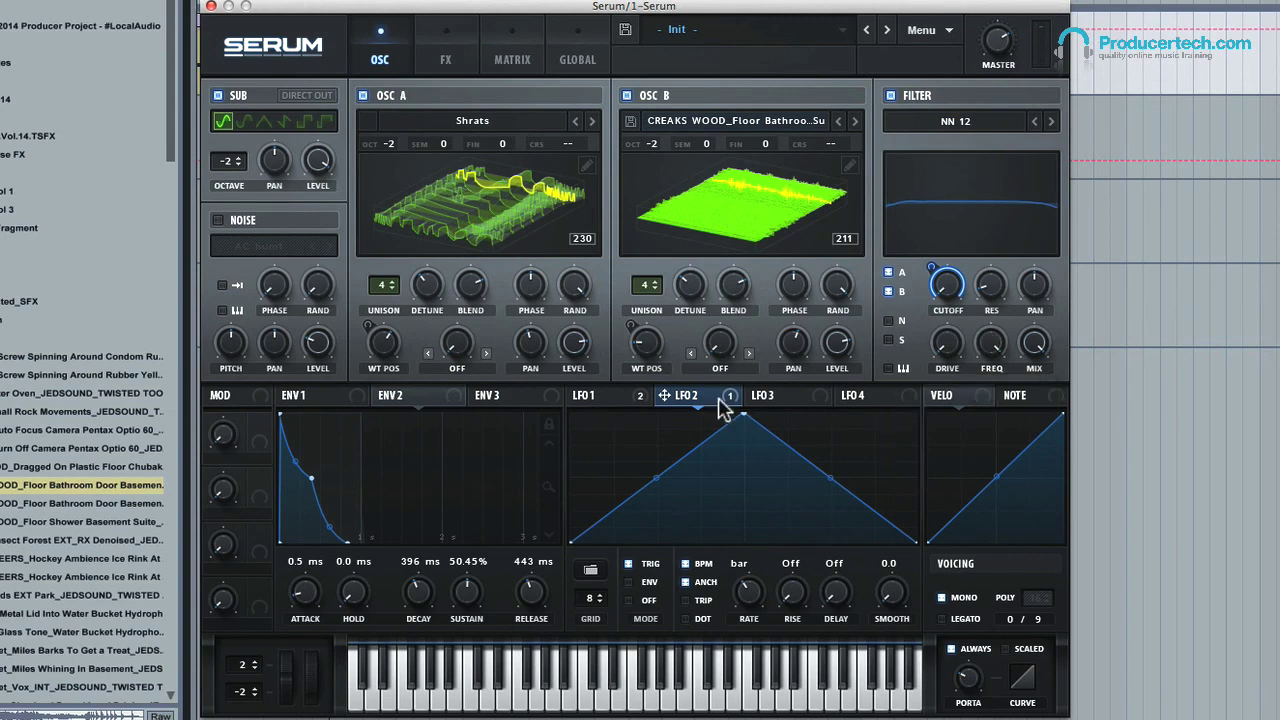
pyautogui.moveTo(724, 398); pyautogui.dragTo(987, 457)
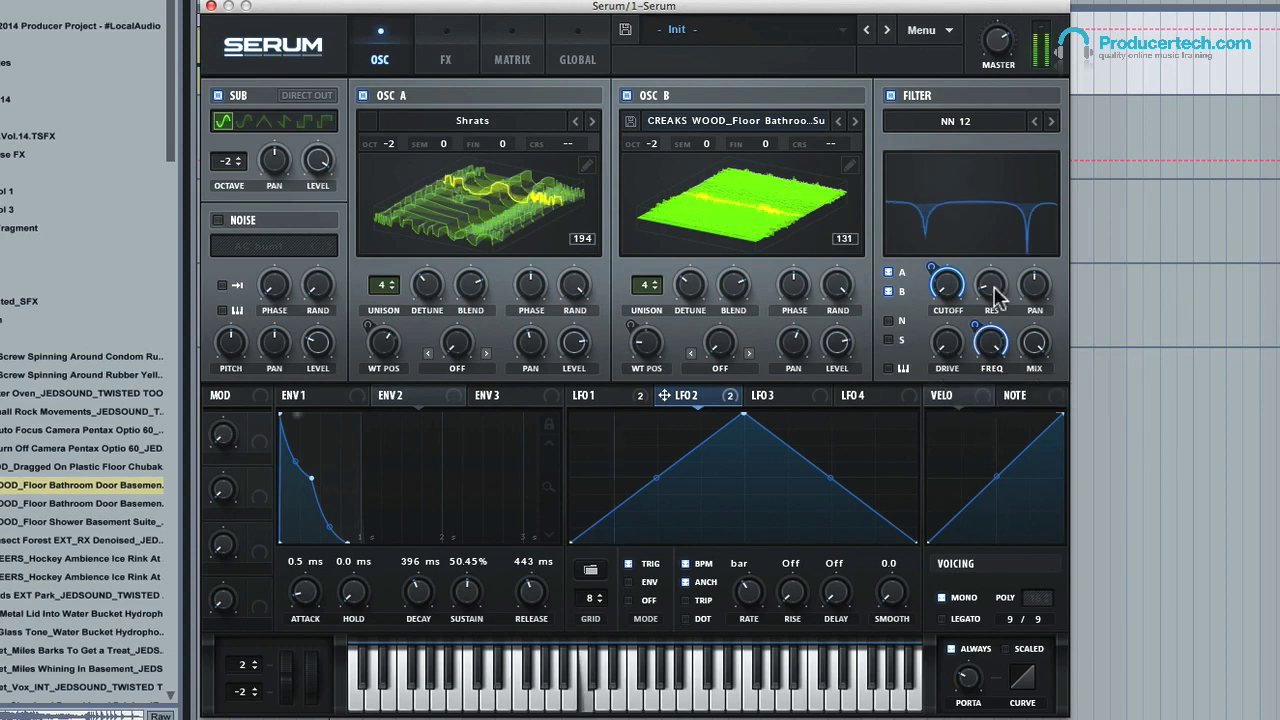
pyautogui.moveTo(1000, 368)
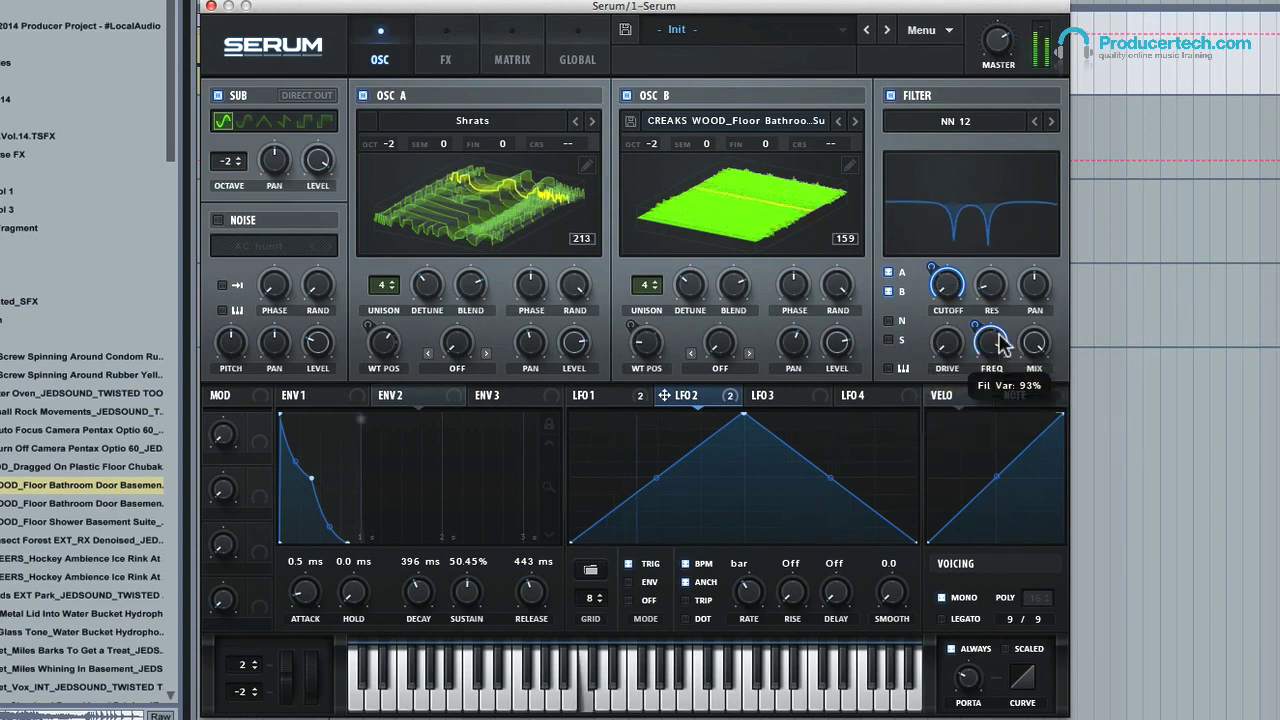
# - Set the filter's stereo pan to 80% and raise its resonance and drive
pyautogui.moveTo(1008, 292); pyautogui.dragTo(1040, 255)
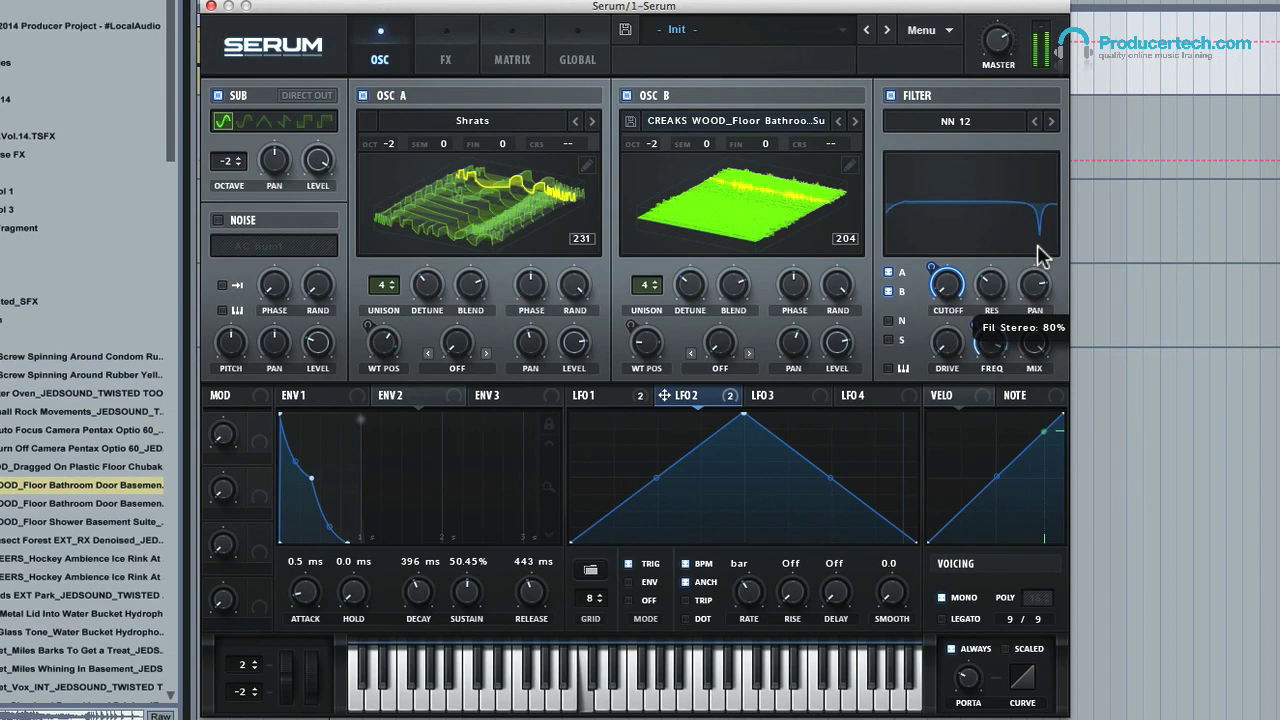
pyautogui.moveTo(948, 316)
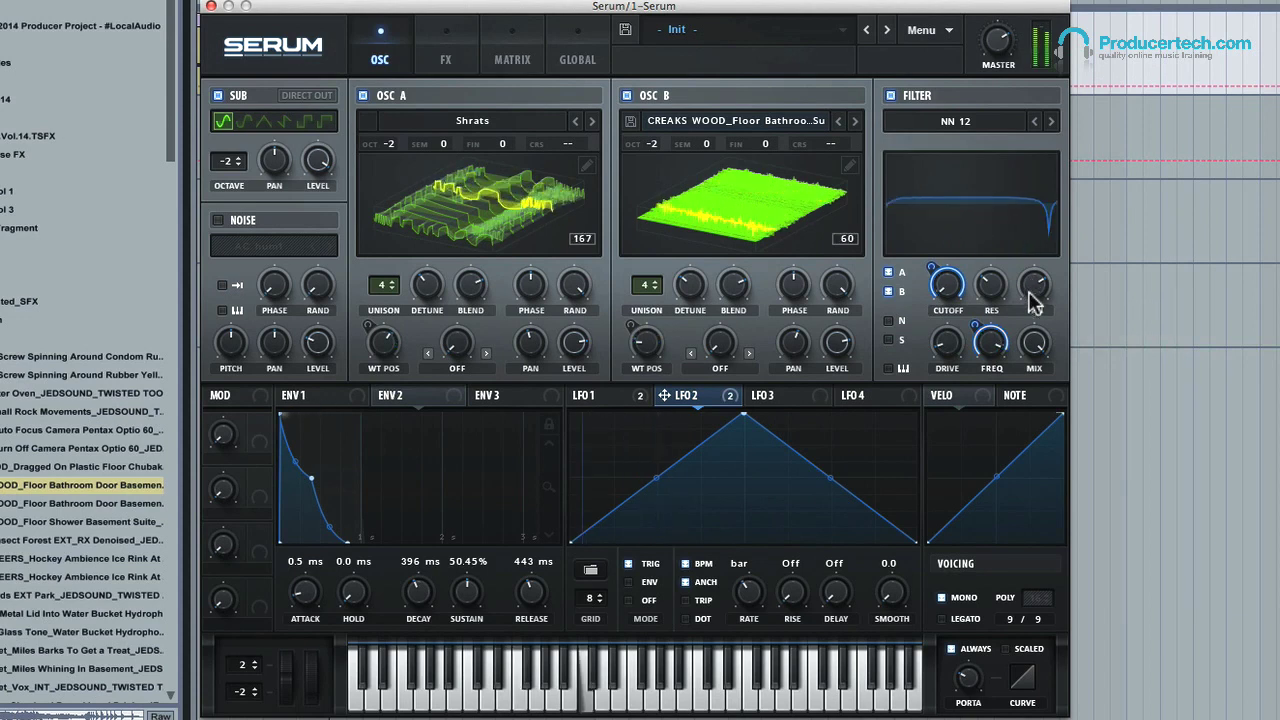
# - Switch the filter type to PN 12
pyautogui.click(1035, 121)
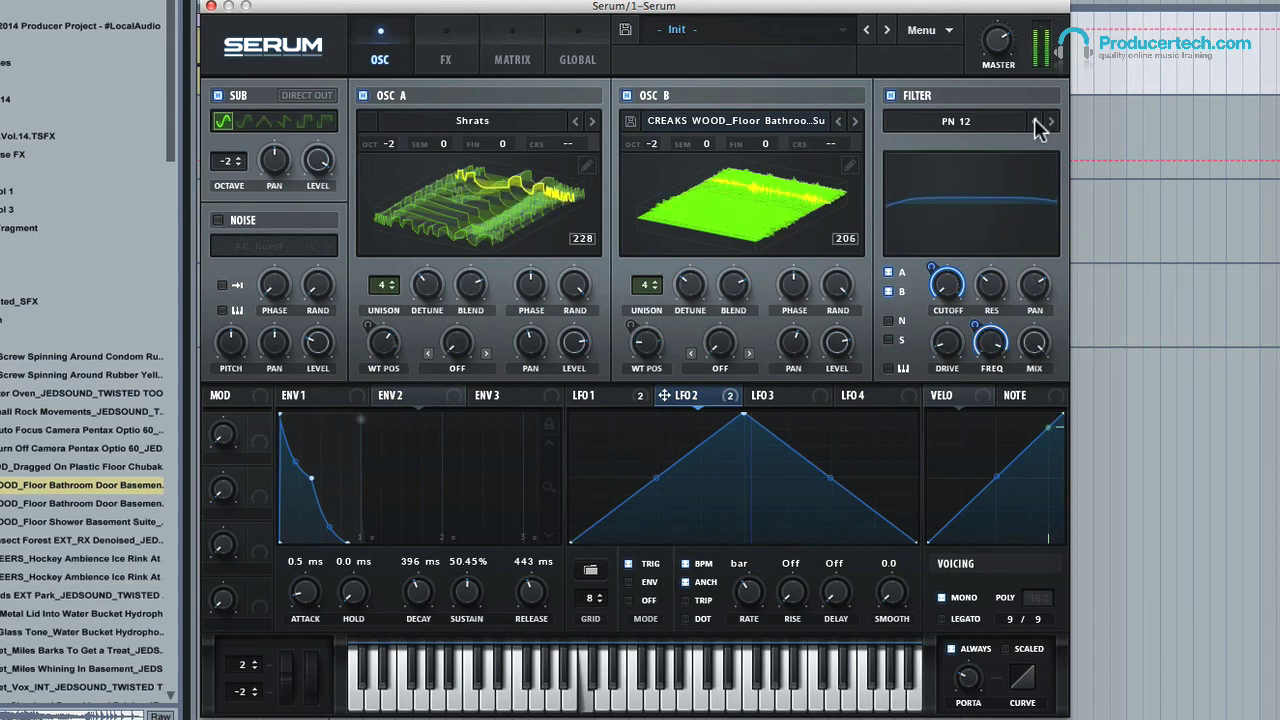
# - Try the BN 12 filter type and return to PN 12
pyautogui.click(1036, 121)
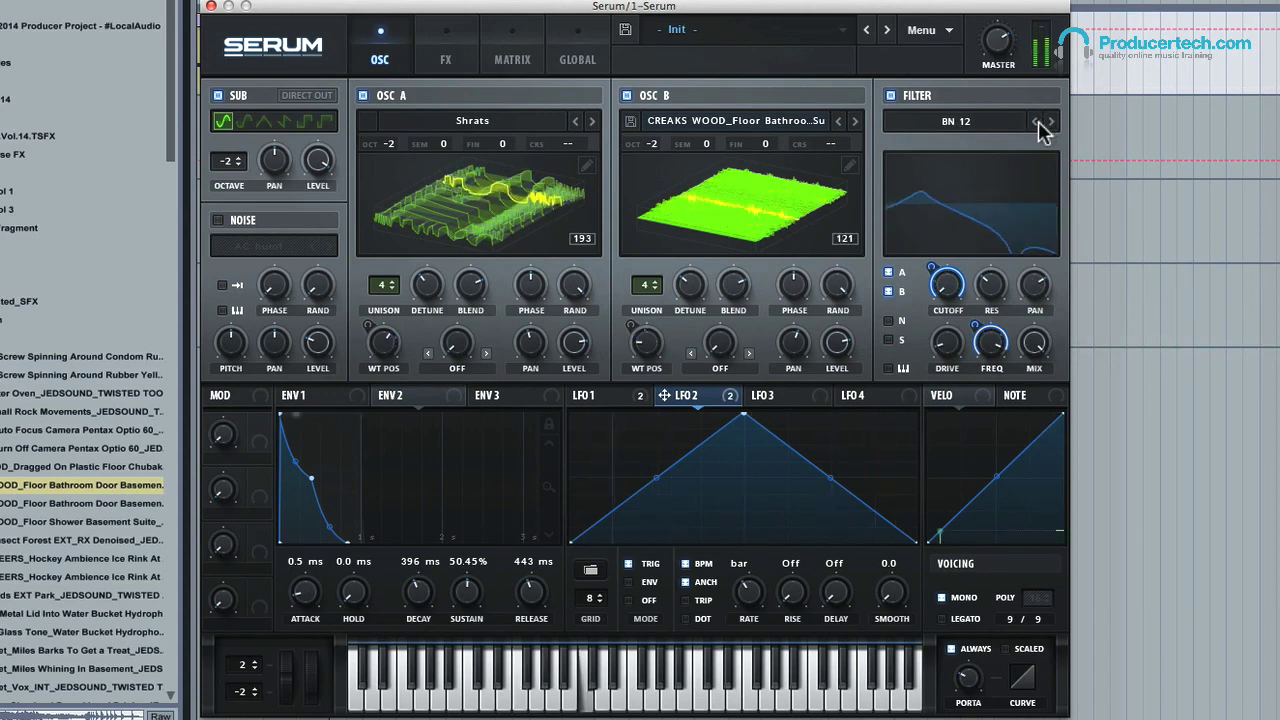
pyautogui.click(1051, 124)
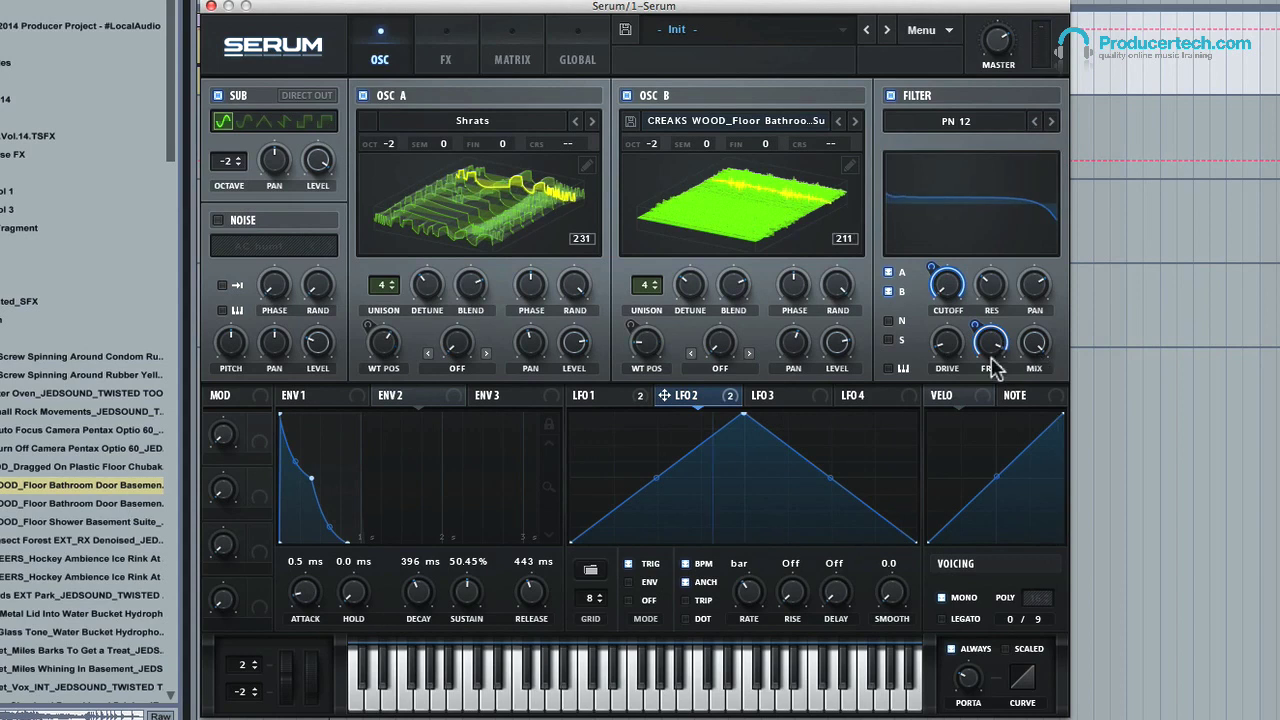
# - Lower the filter's dry/wet mix slightly so more of the unfiltered signal blends in
pyautogui.moveTo(1037, 349)
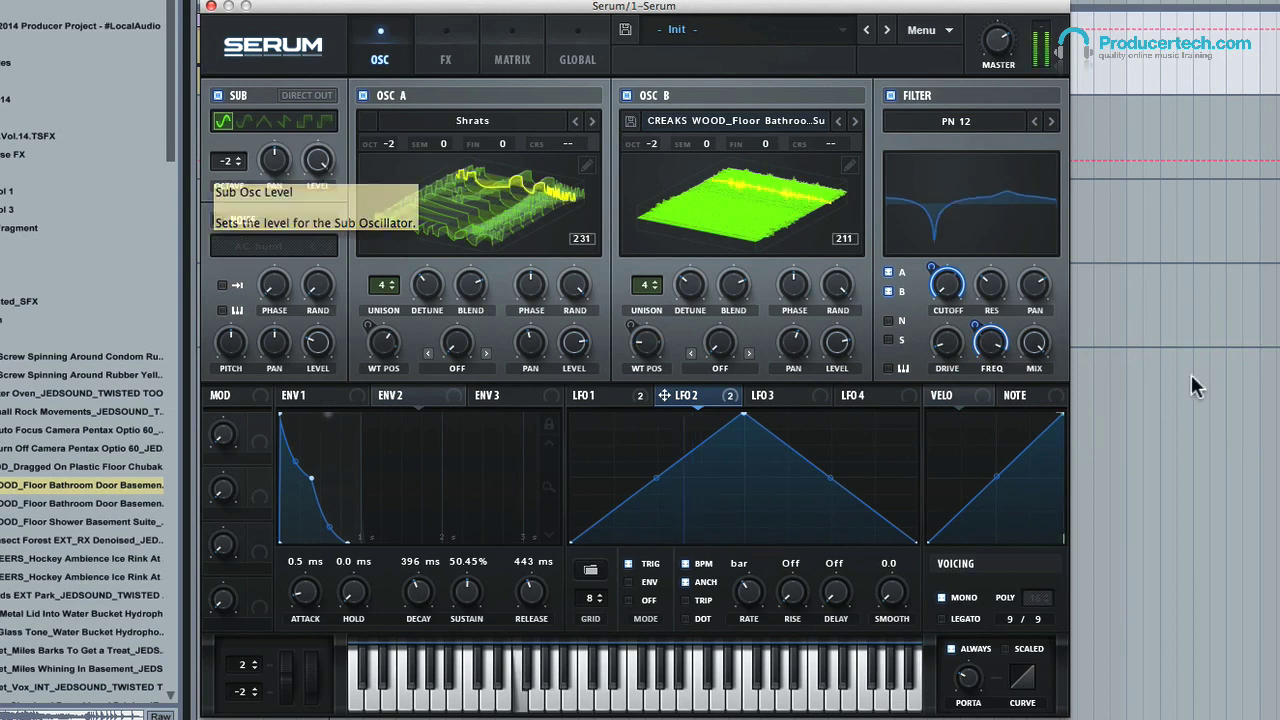
pyautogui.moveTo(1043, 343)
pyautogui.mouseDown()
pyautogui.moveTo(1047, 444)
pyautogui.moveTo(1055, 382)
pyautogui.moveTo(1037, 362)
pyautogui.mouseUp()
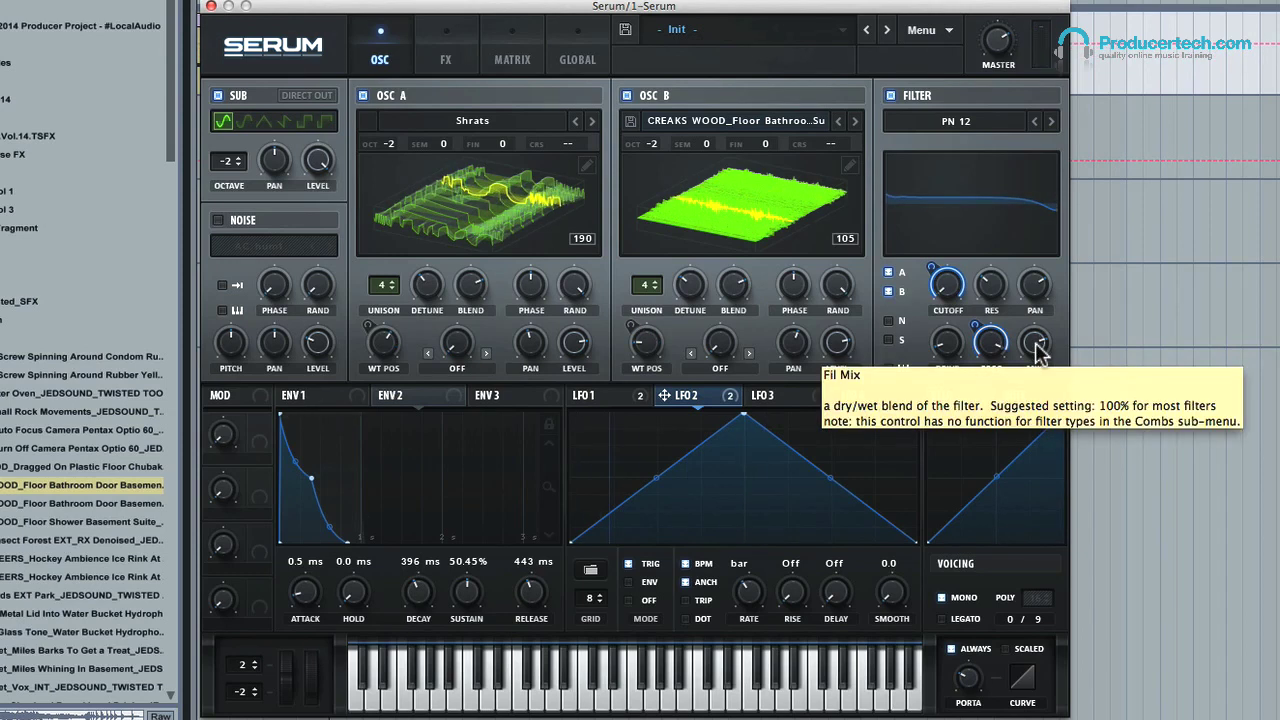
pyautogui.moveTo(1037, 345)
pyautogui.mouseDown()
pyautogui.moveTo(1073, 608)
pyautogui.moveTo(1058, 335)
pyautogui.moveTo(1046, 337)
pyautogui.moveTo(1050, 370)
pyautogui.moveTo(1037, 362)
pyautogui.mouseUp()
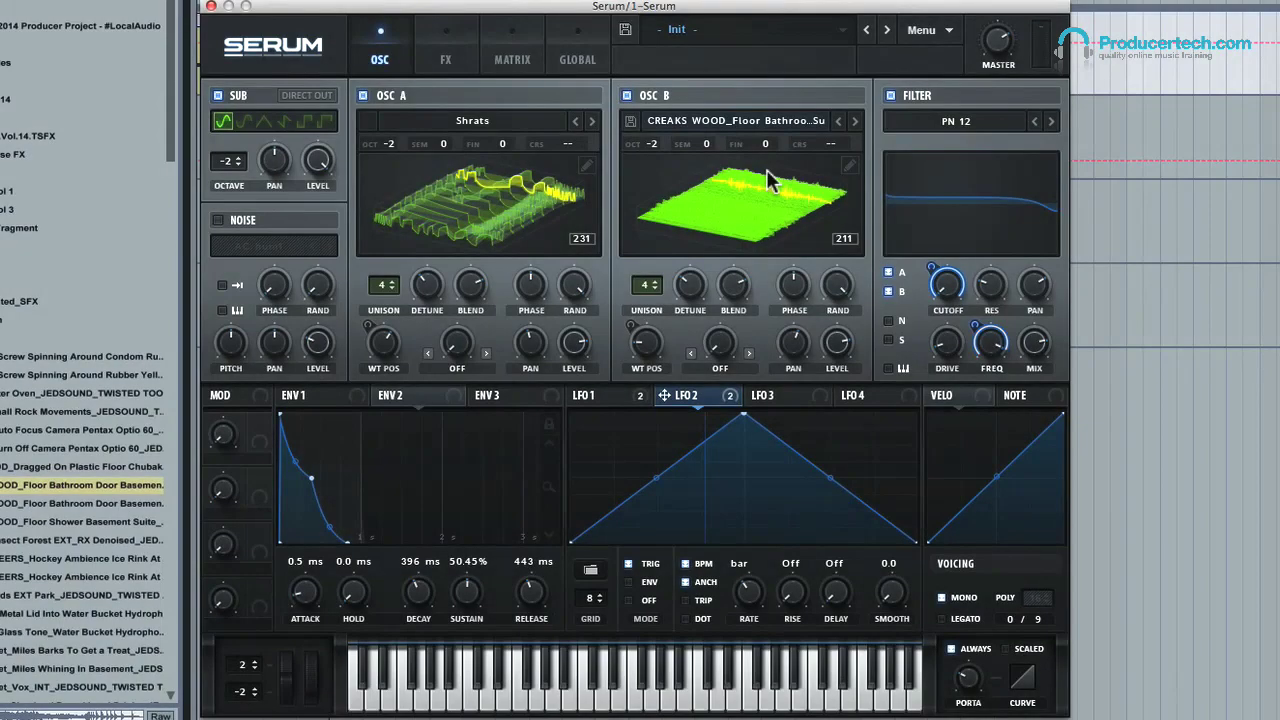
# - Switch off both oscillators to hear the sub alone, re-enable OSC B, and audition the original bathroom-door creak sample for comparison
pyautogui.click(363, 95)
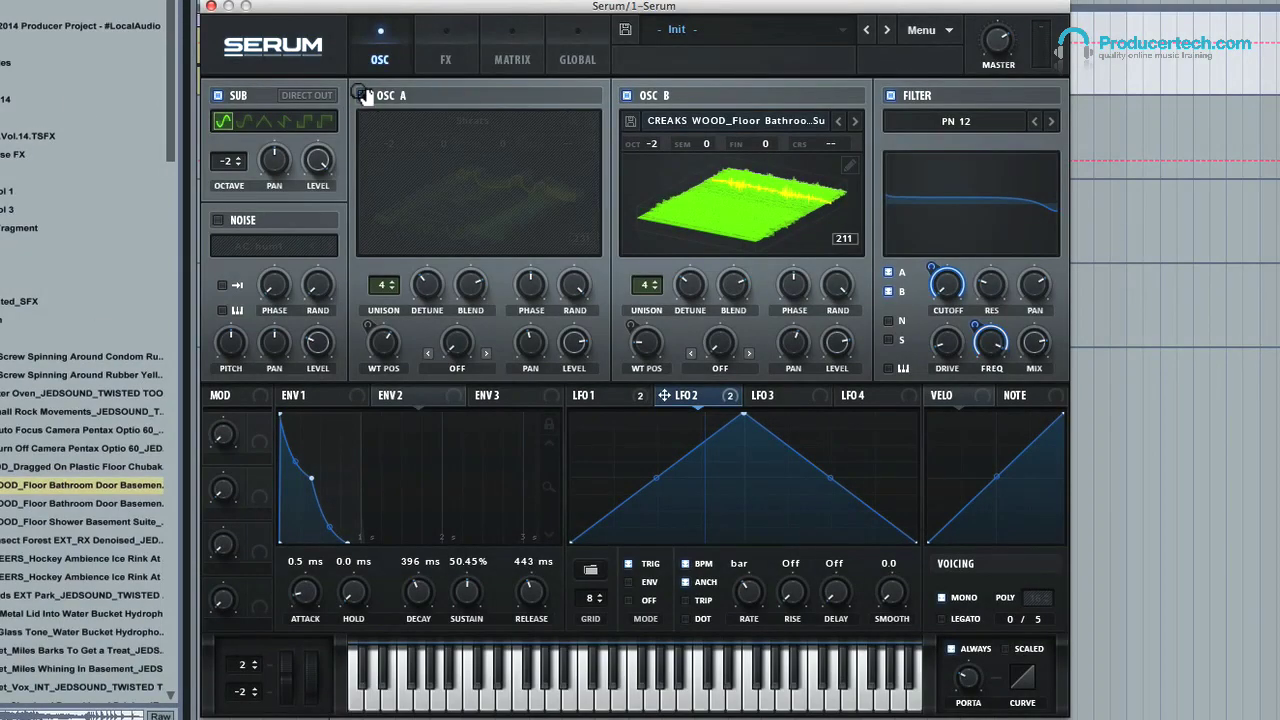
pyautogui.click(627, 96)
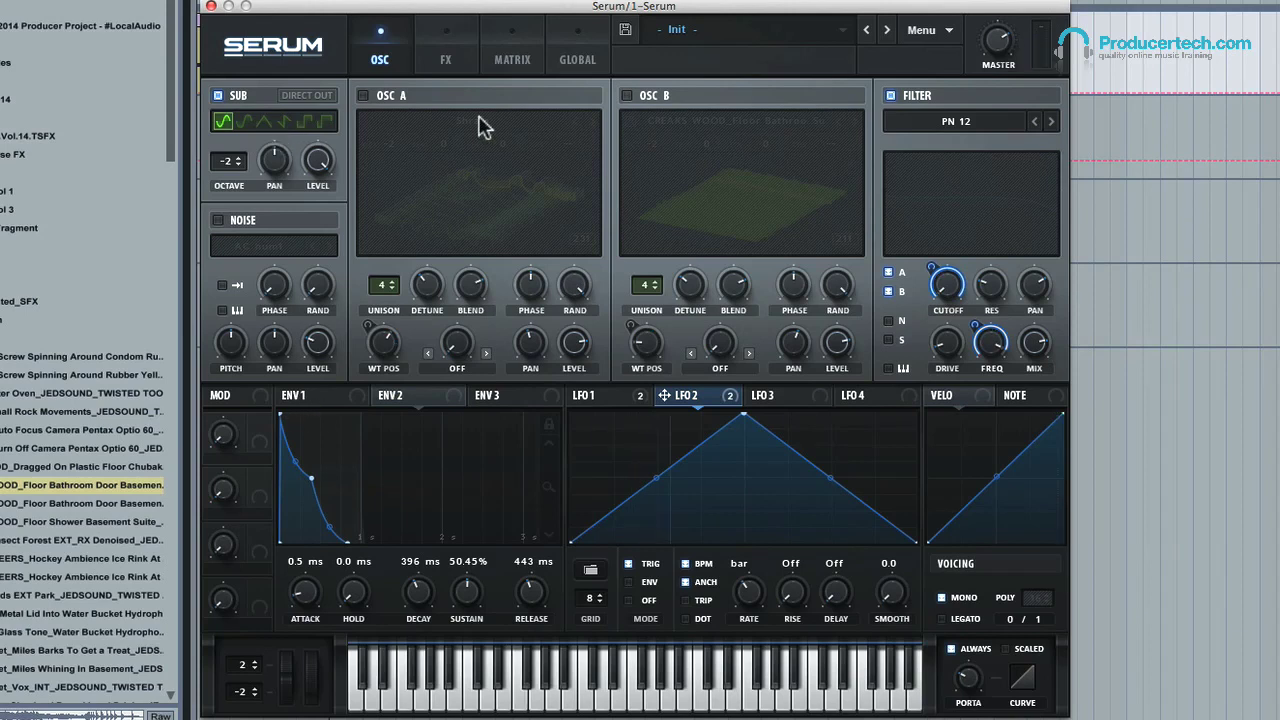
pyautogui.click(627, 96)
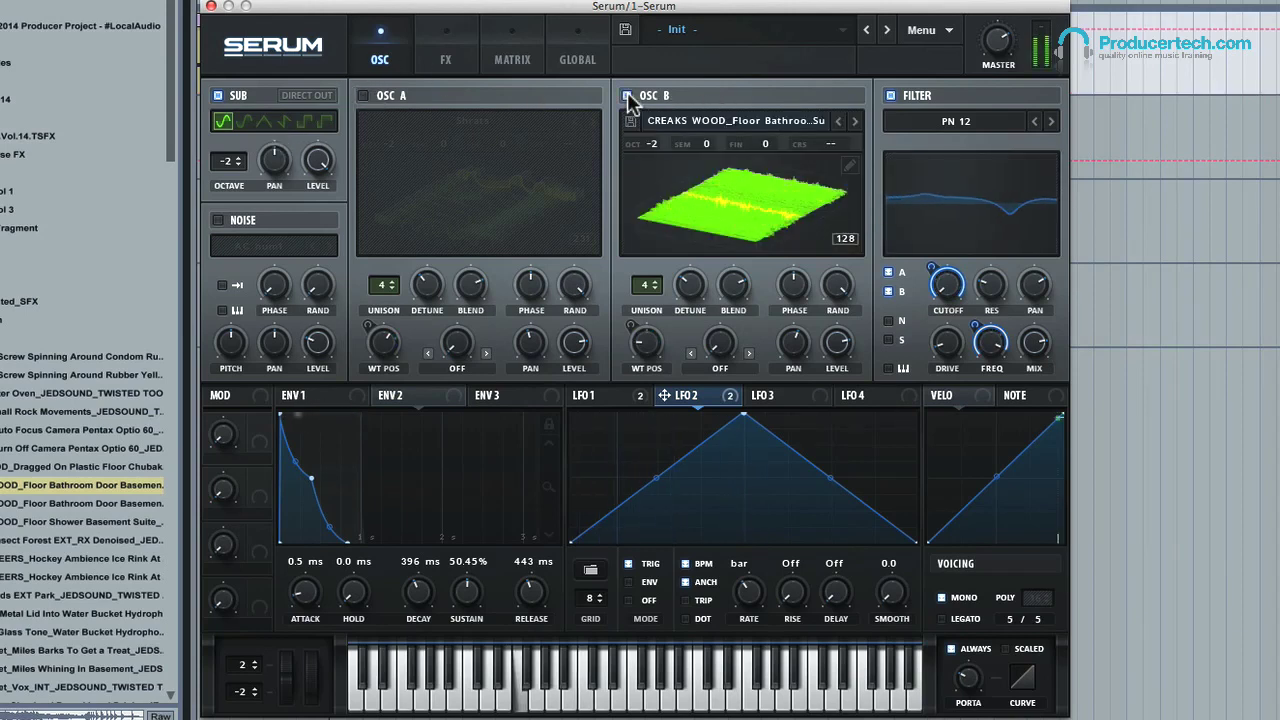
pyautogui.click(61, 484)
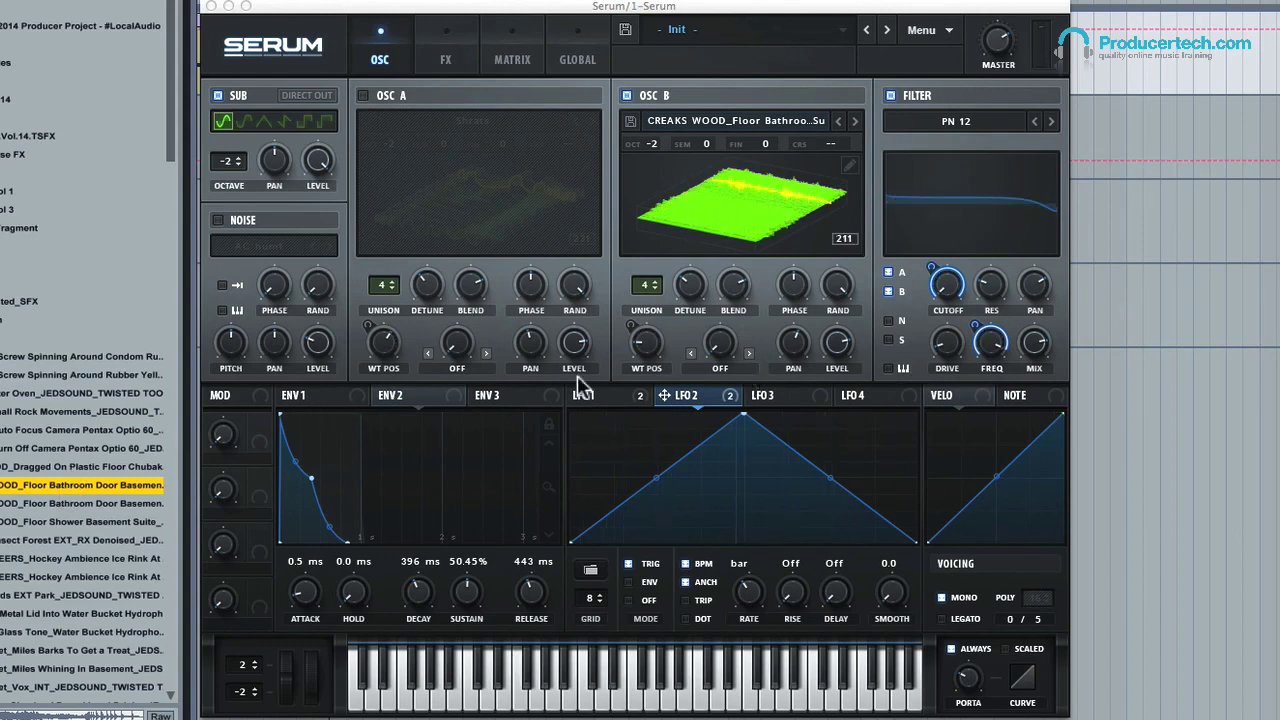
# - Show the LFO 1 curve, set OSC B's level to 85%, and switch OSC A back on
pyautogui.click(620, 402)
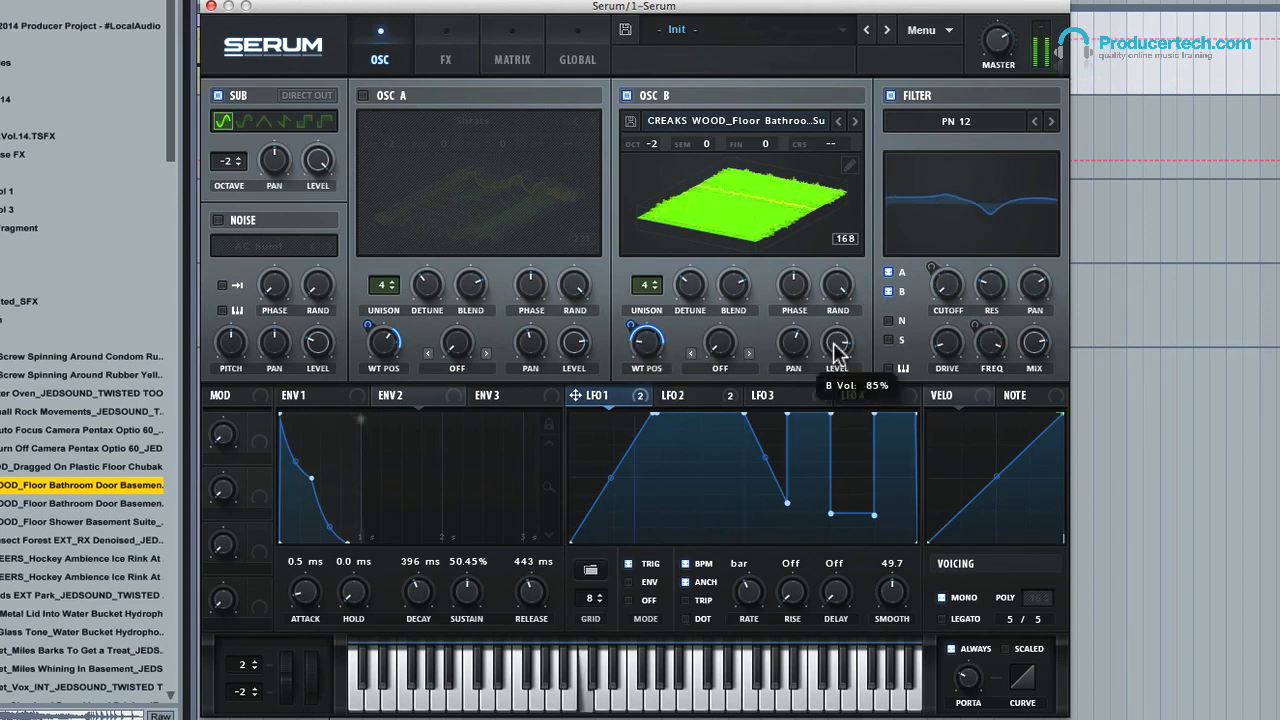
pyautogui.click(362, 95)
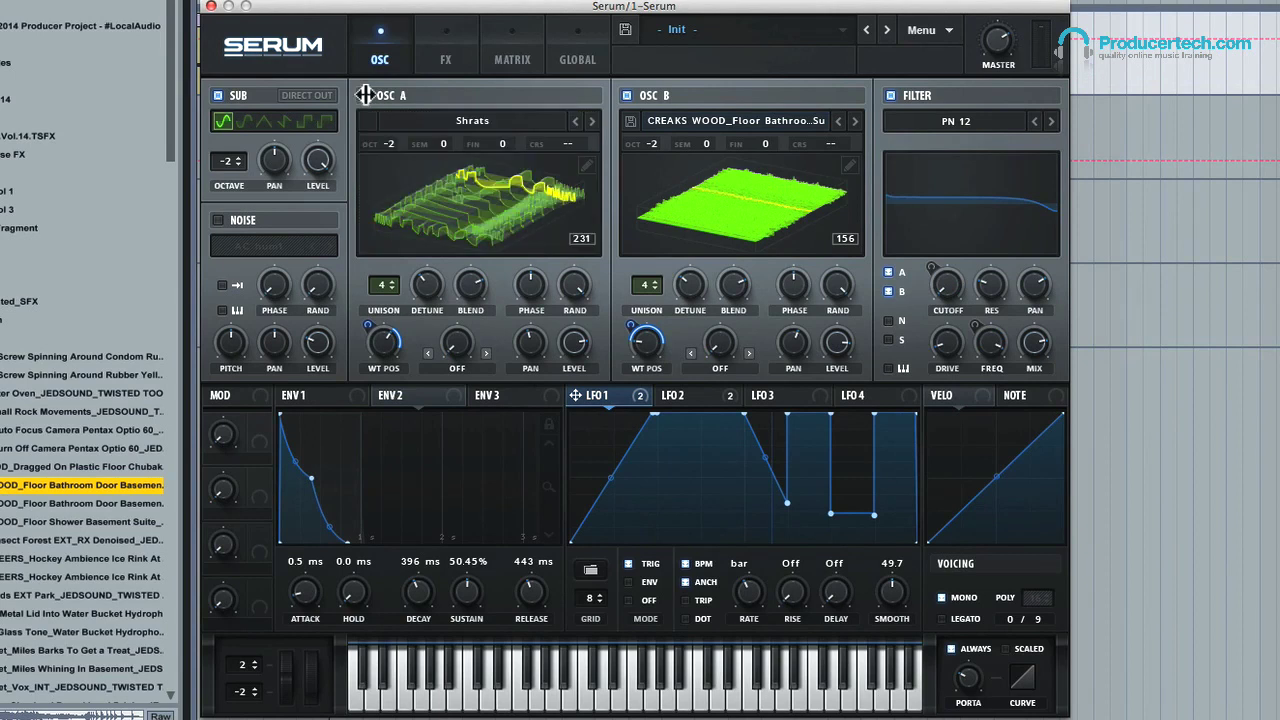